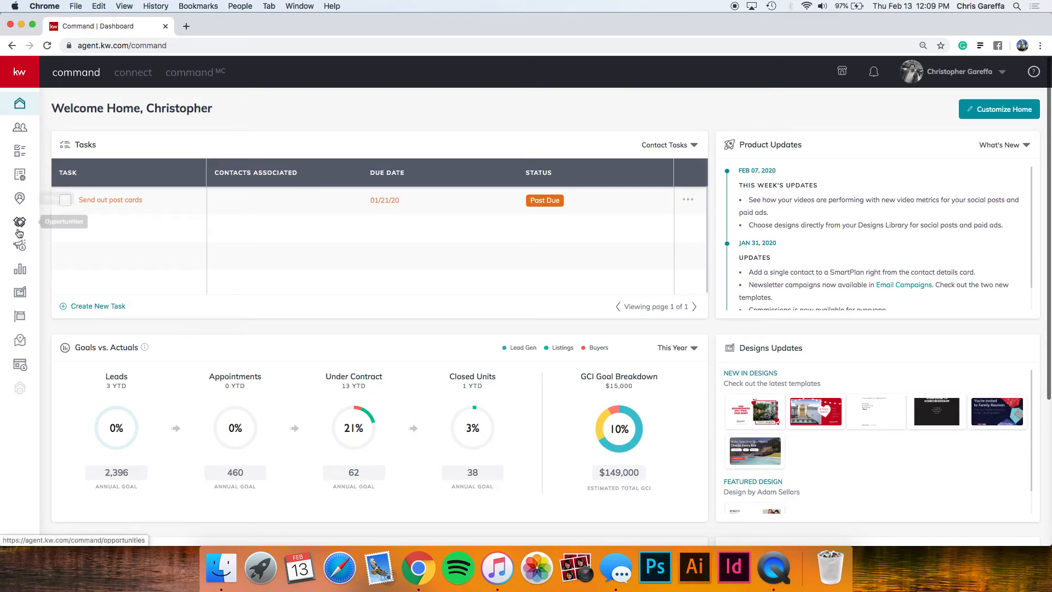
Open the user-name dropdown at the top right of the home dashboard.
mouse_move(16, 94)
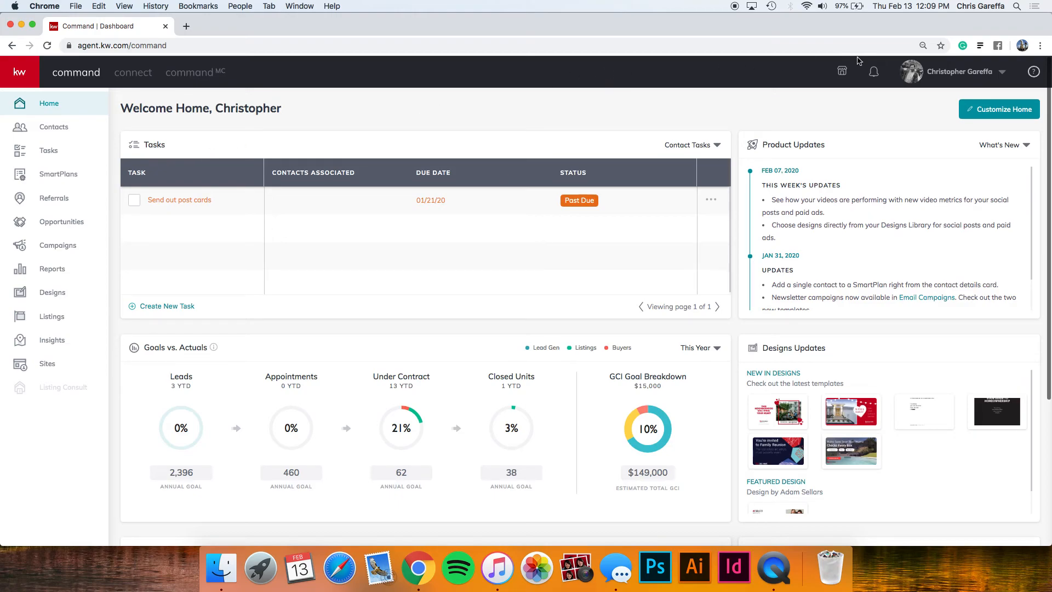
left_click(938, 69)
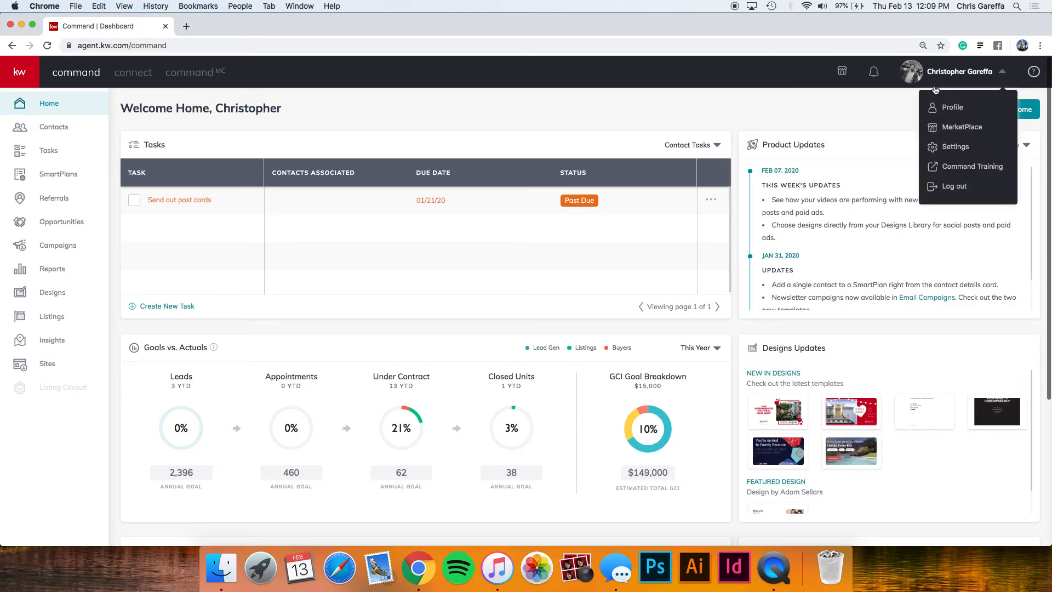
Go to Settings and open Connect Settings > Marketing Profile.
left_click(954, 149)
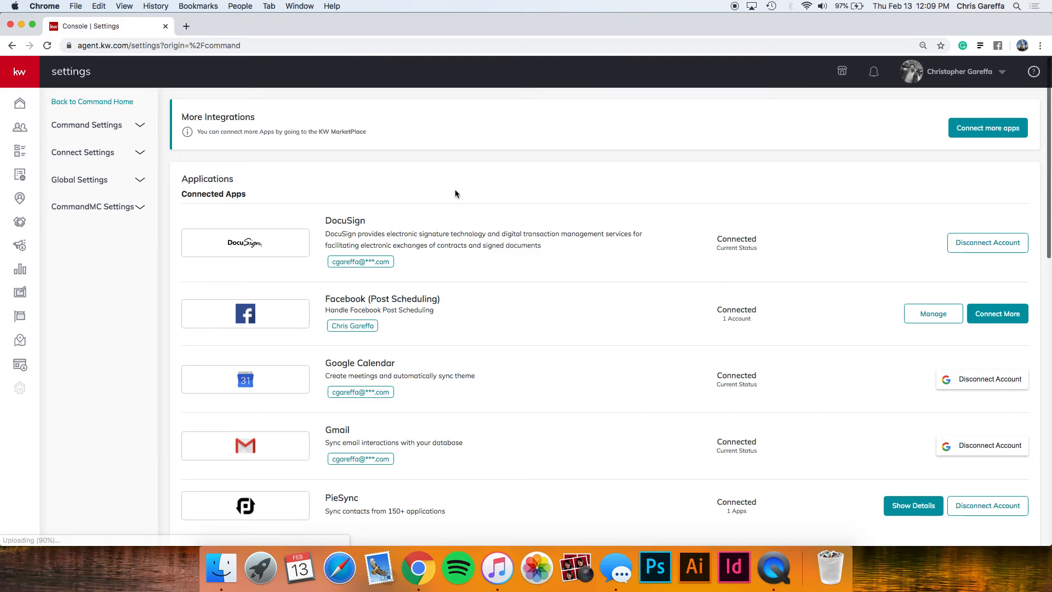
left_click(141, 153)
left_click(112, 182)
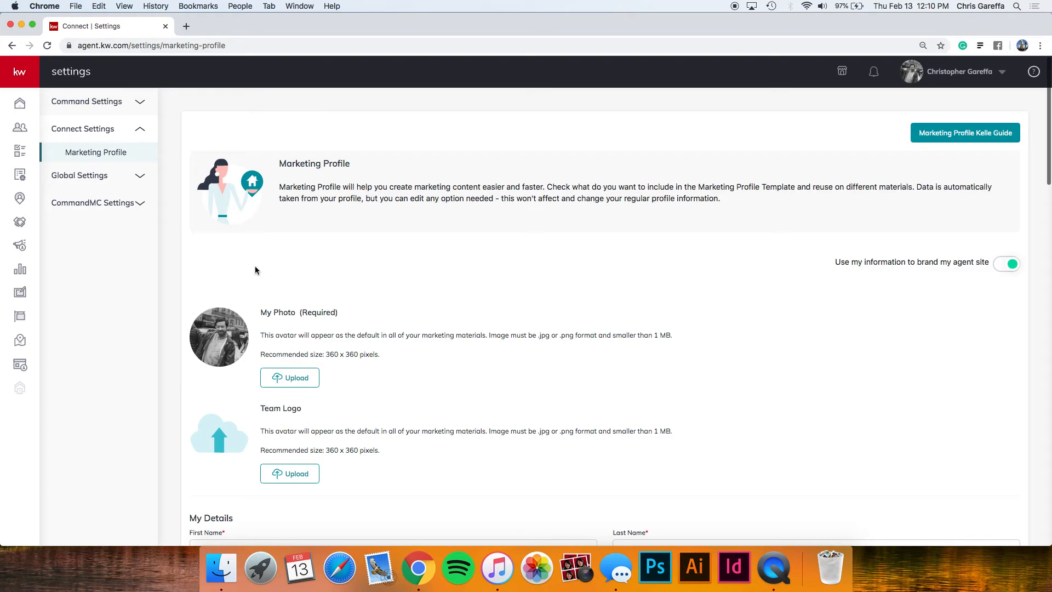
Leave the Marketing Profile page and return to the Command home dashboard.
left_click(18, 74)
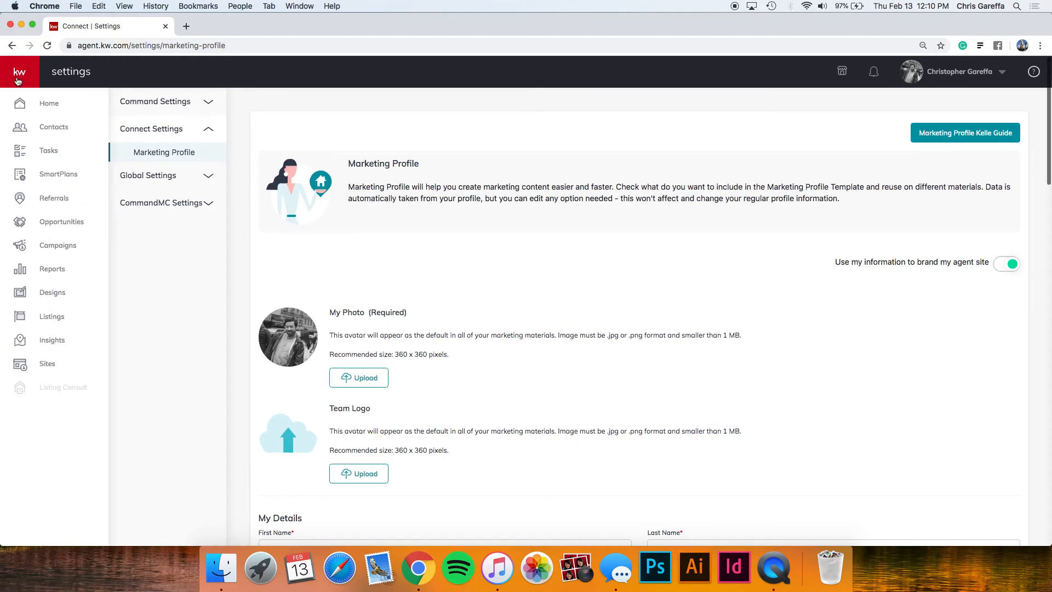
left_click(38, 107)
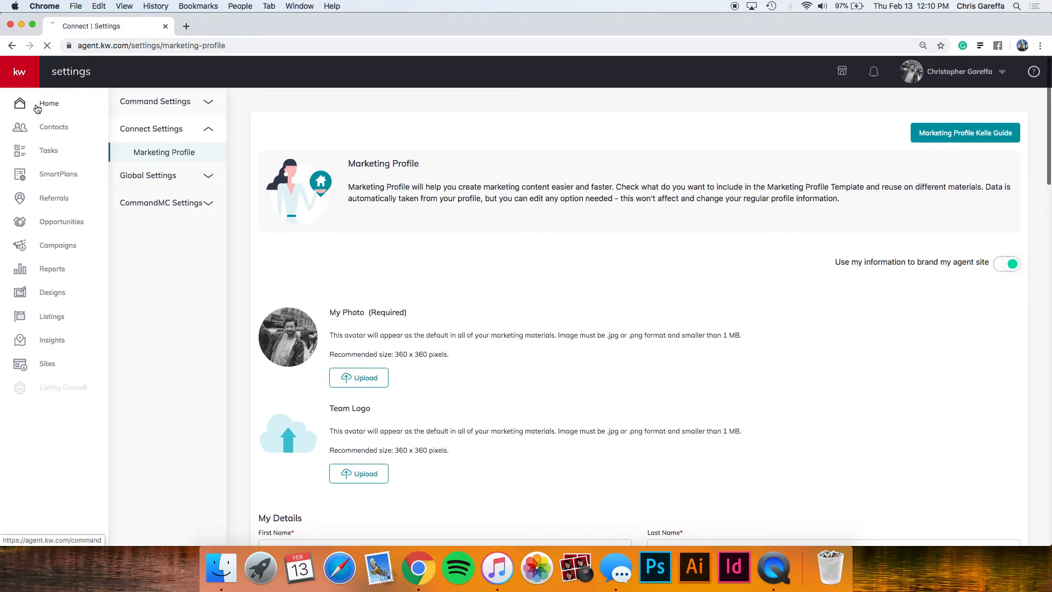
left_click(23, 80)
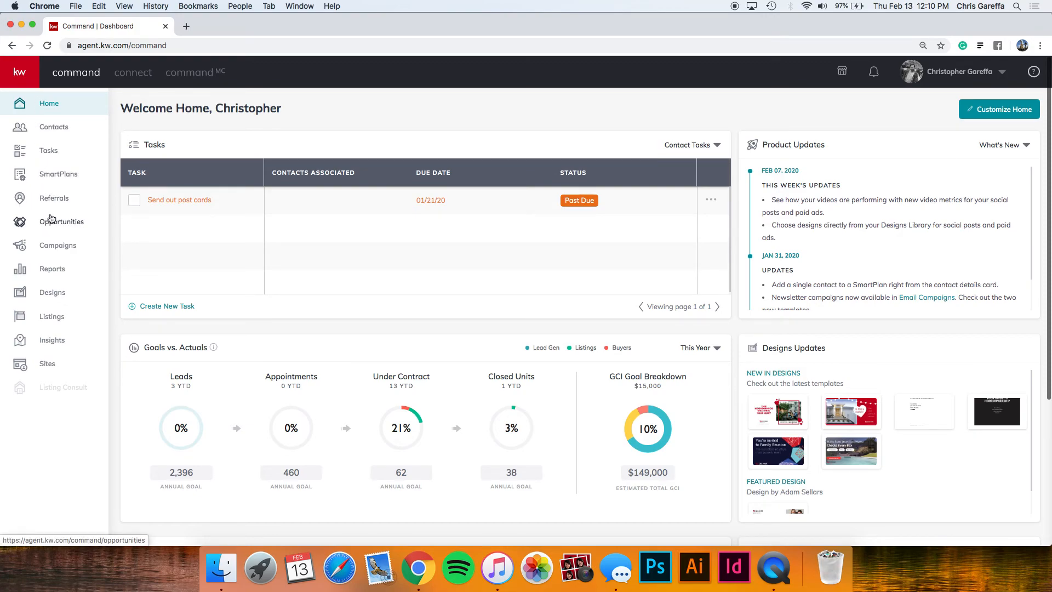
Open Contacts from the left sidebar to show the 181-contact list.
left_click(59, 133)
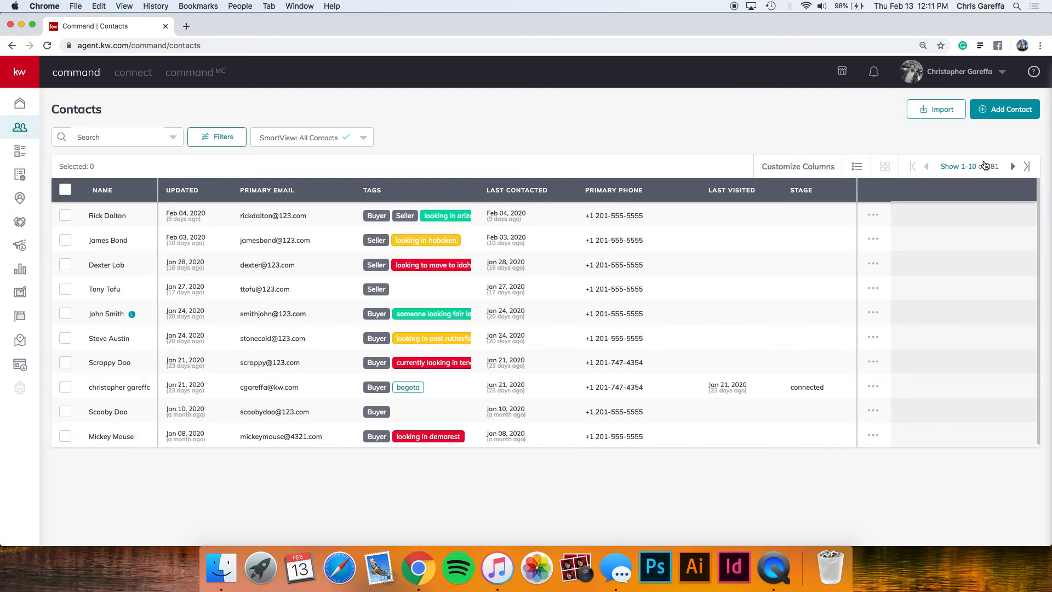
Start a new contact and enter its full name, primary e-mail and mobile phone number.
left_click(1004, 112)
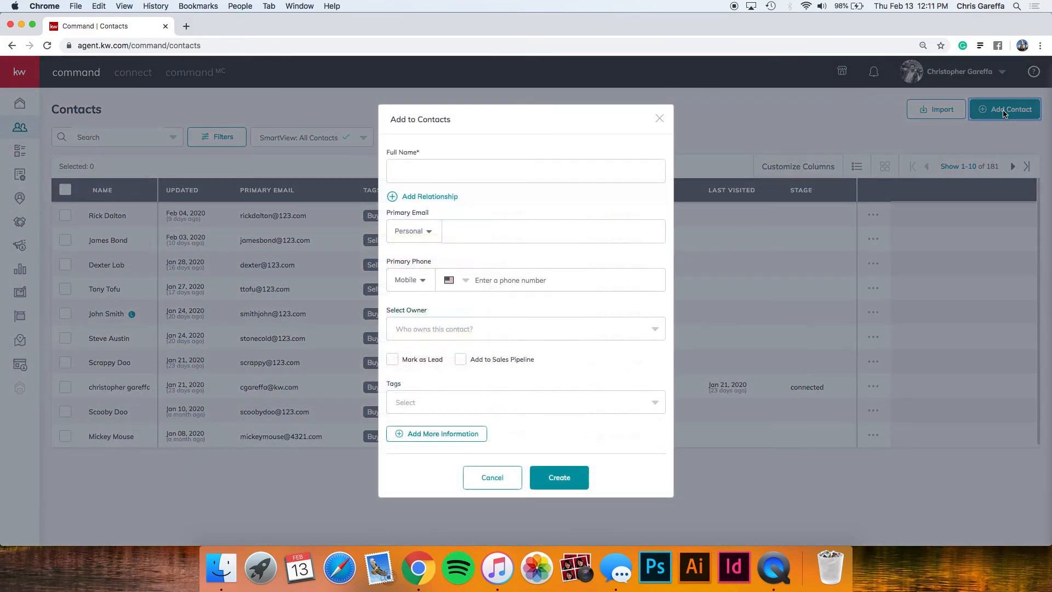
left_click(554, 173)
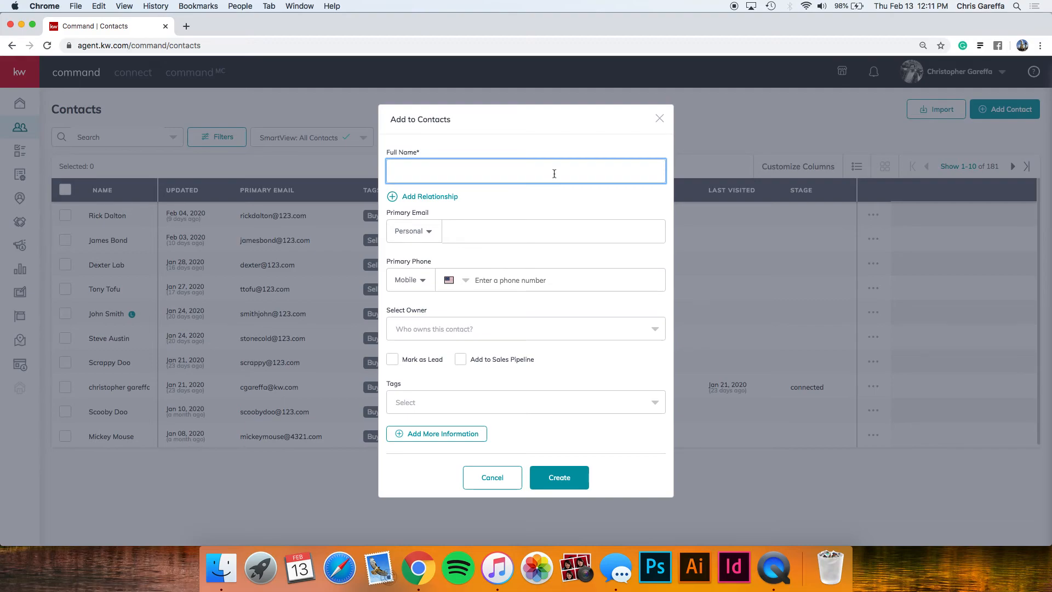
type("Aqua Man")
key("BackSpace")
key("BackSpace")
type("an")
key("Tab")
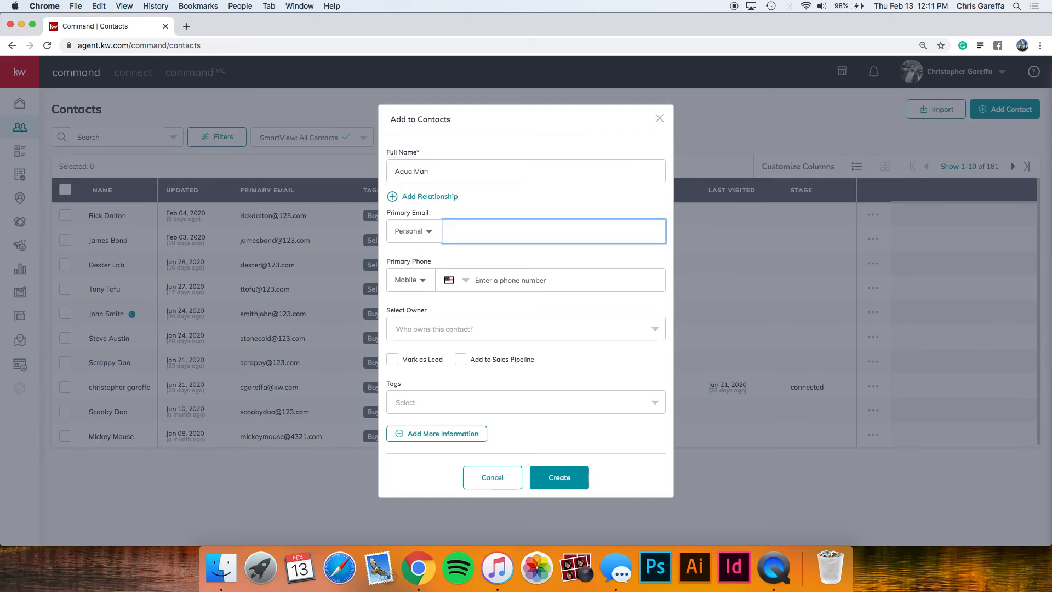
key("Tab")
type("201")
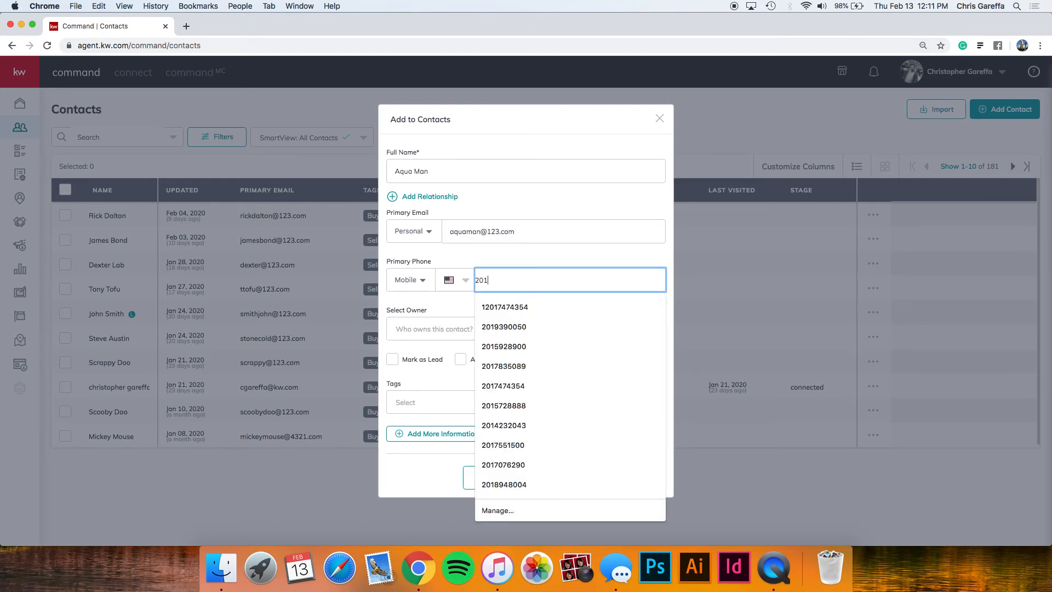
type(") 555-5555")
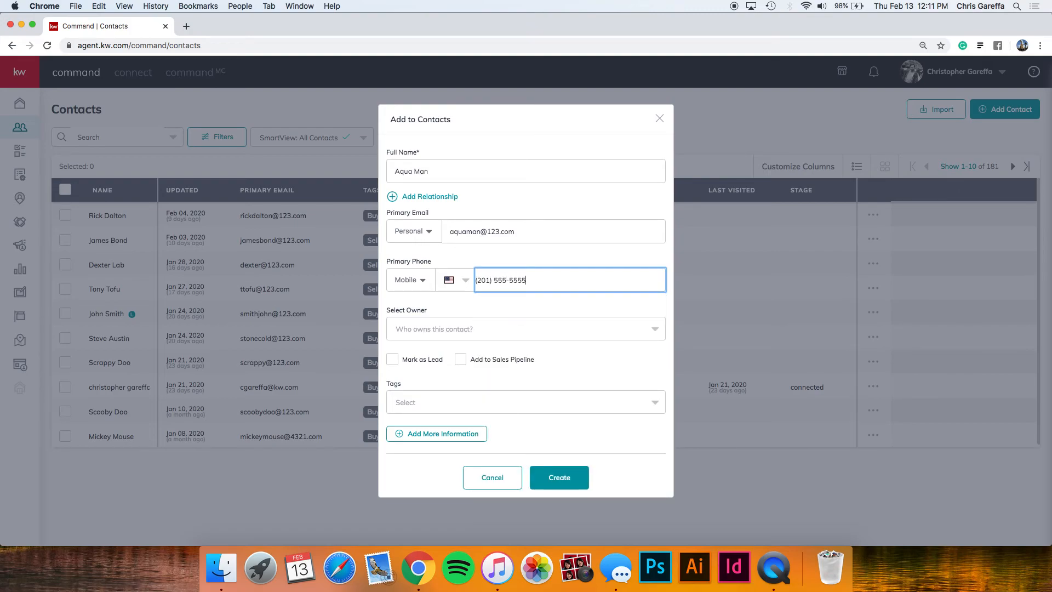
key("Tab")
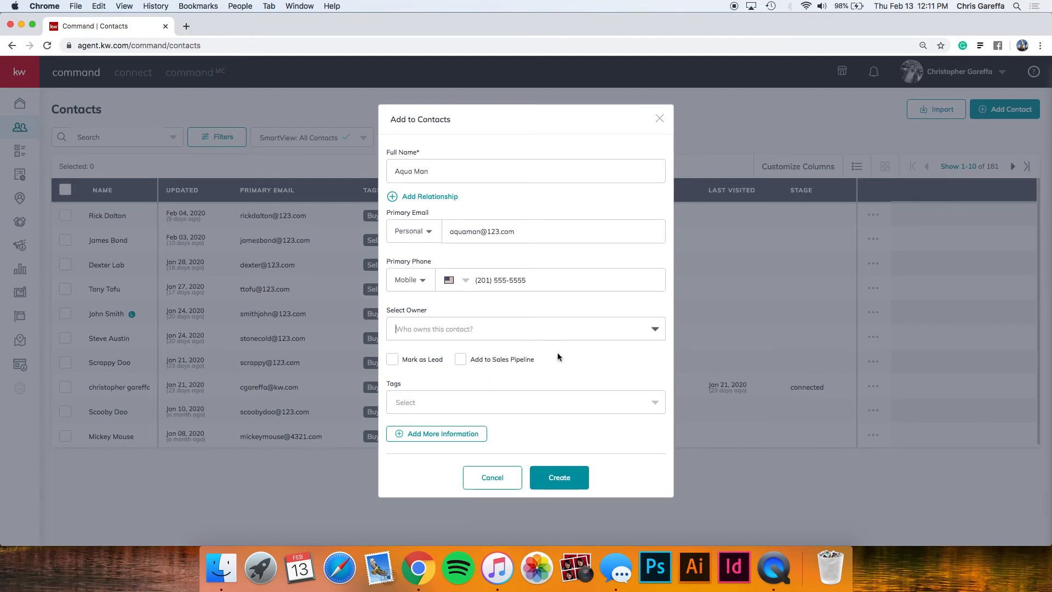
left_click(556, 334)
Dismiss the empty Select Owner list and open the Tags selector.
left_click(556, 331)
left_click(461, 394)
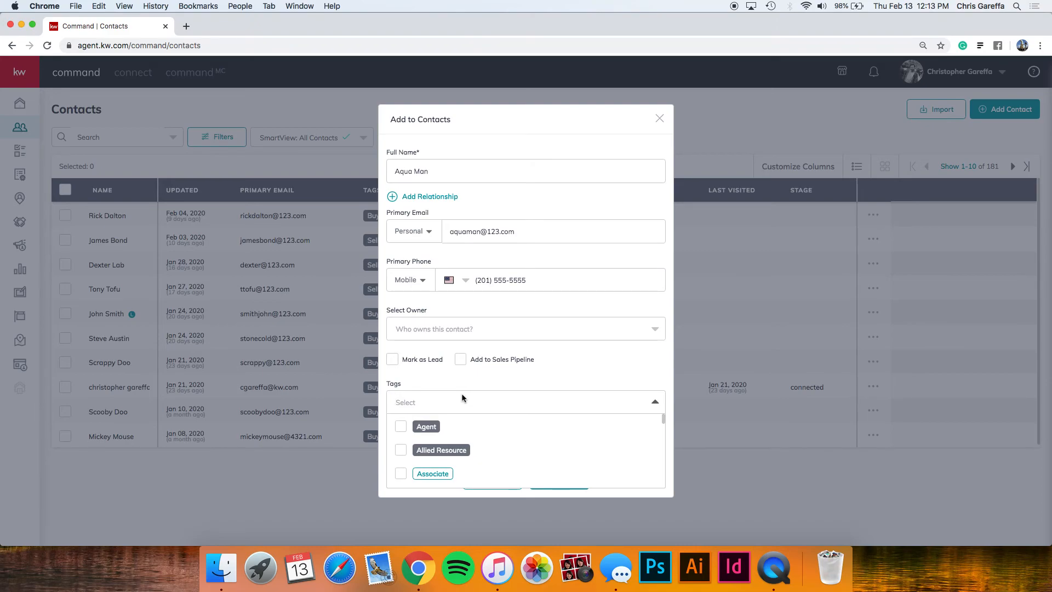
Apply the Buyer tag and add a red custom 'looking in alpine' tag to the contact.
type("buyer")
left_click(401, 427)
type("lookin")
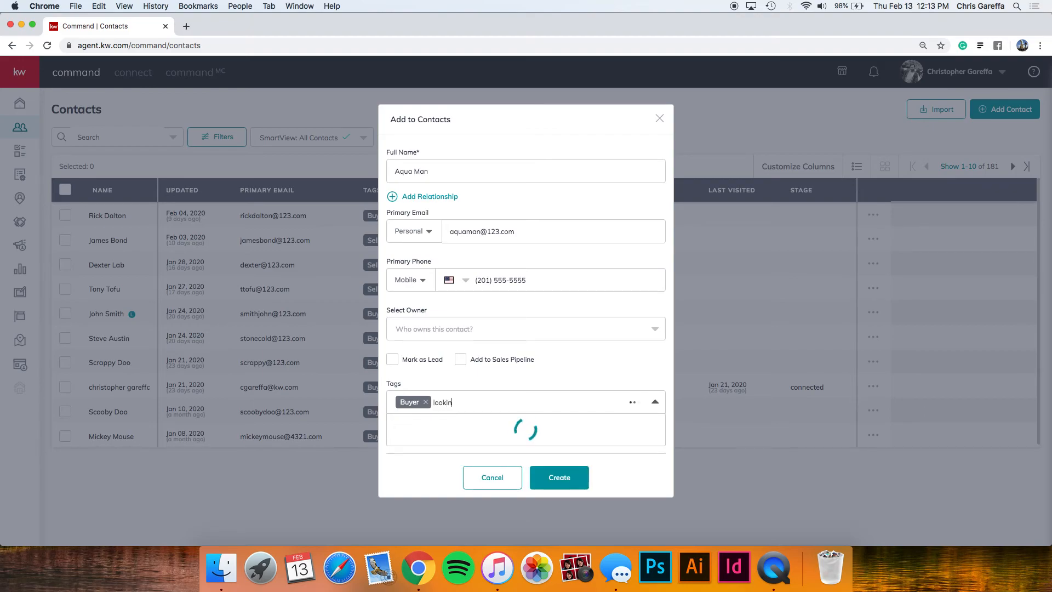
type("g in alpine")
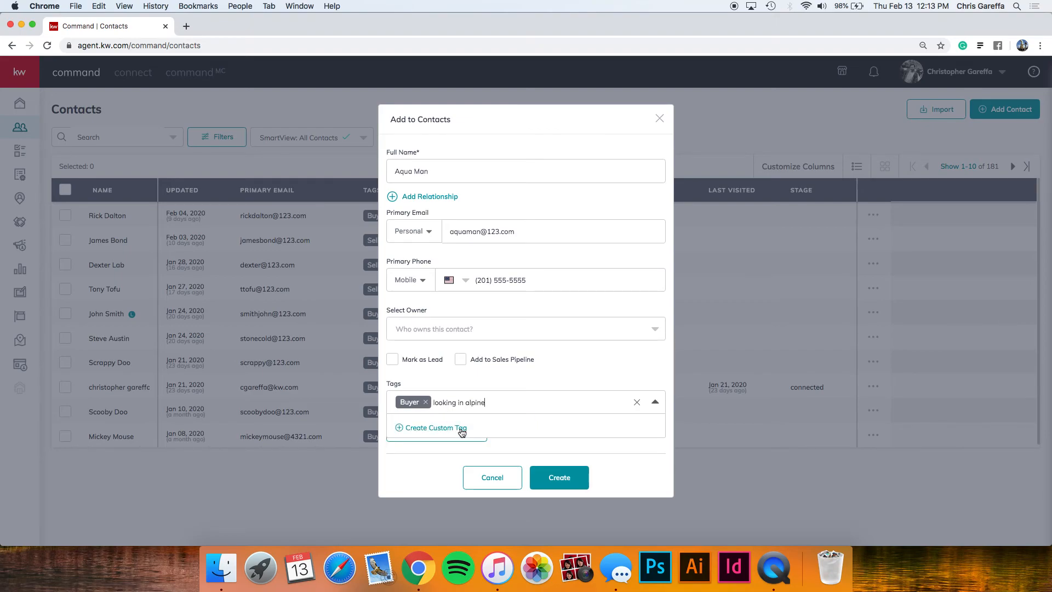
left_click(418, 428)
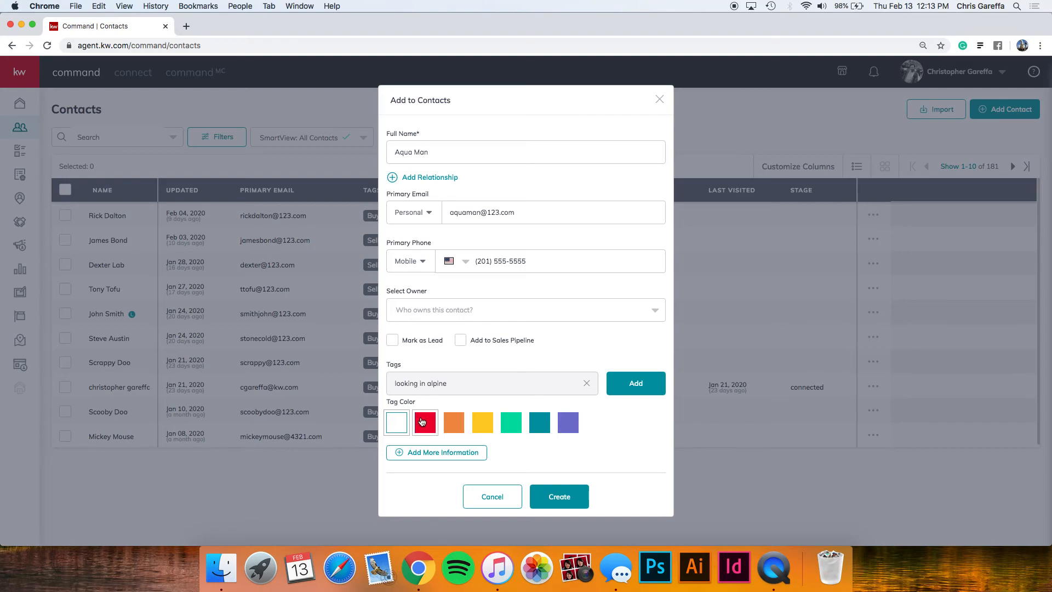
left_click(423, 422)
left_click(614, 385)
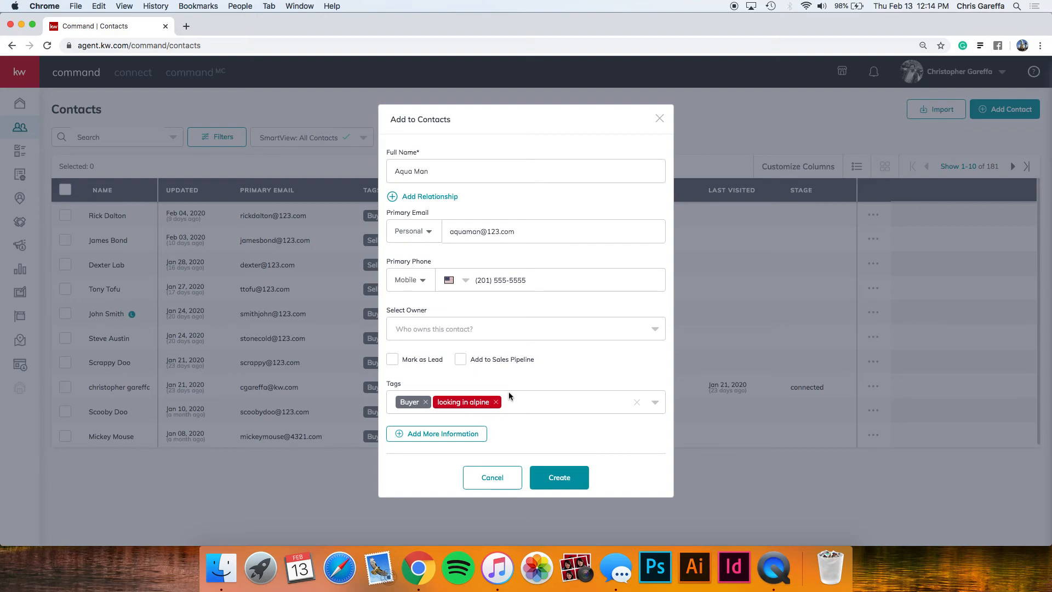
left_click(448, 439)
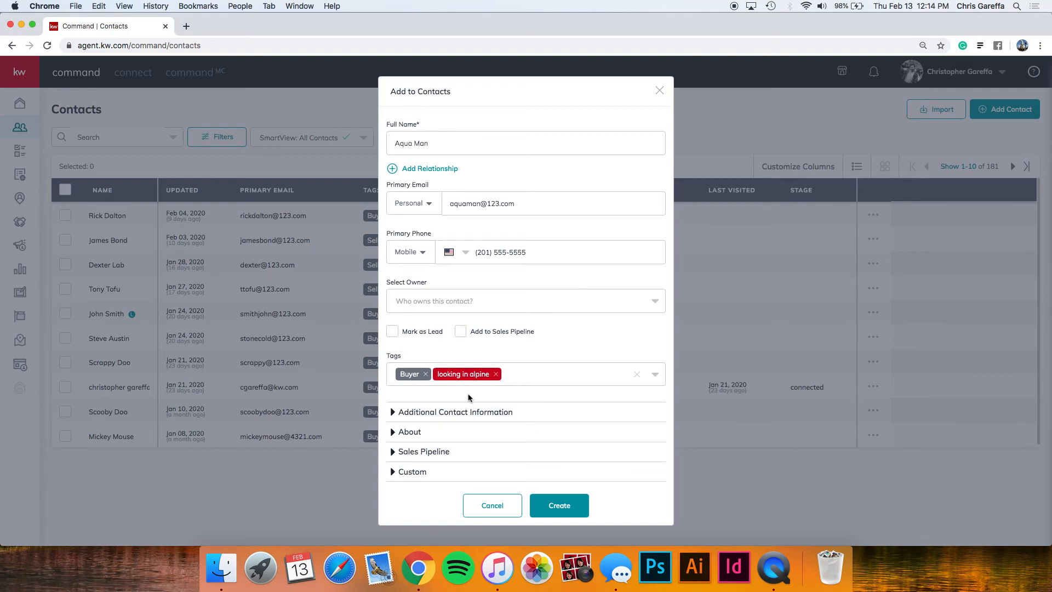
Expand additional contact information and set Text as the preferred contact method.
left_click(465, 412)
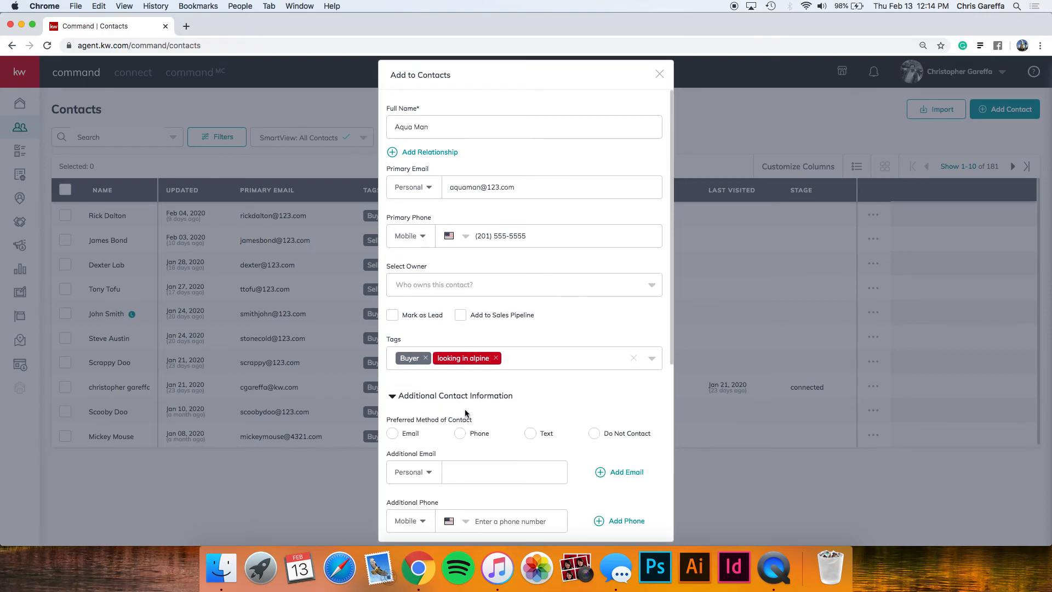
scroll(465, 412, "down", 2)
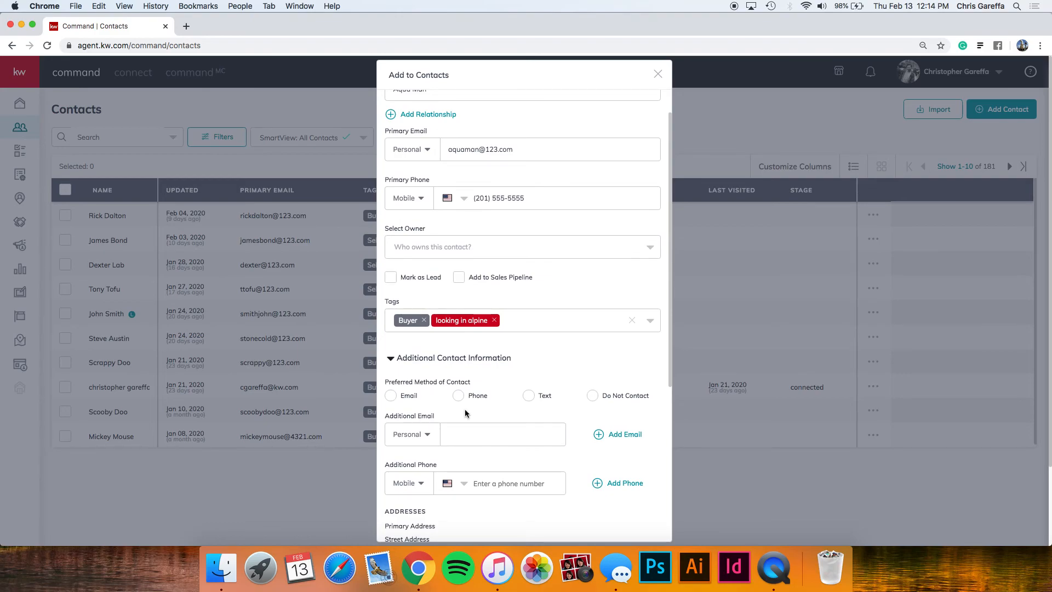
left_click(529, 395)
scroll(531, 395, "down", 4)
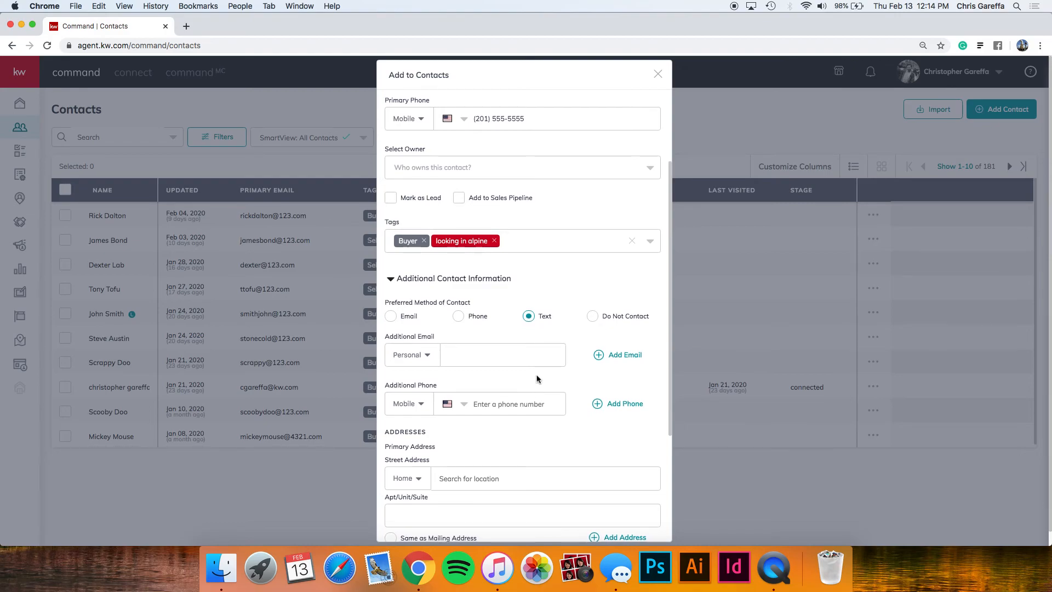
scroll(537, 378, "down", 4)
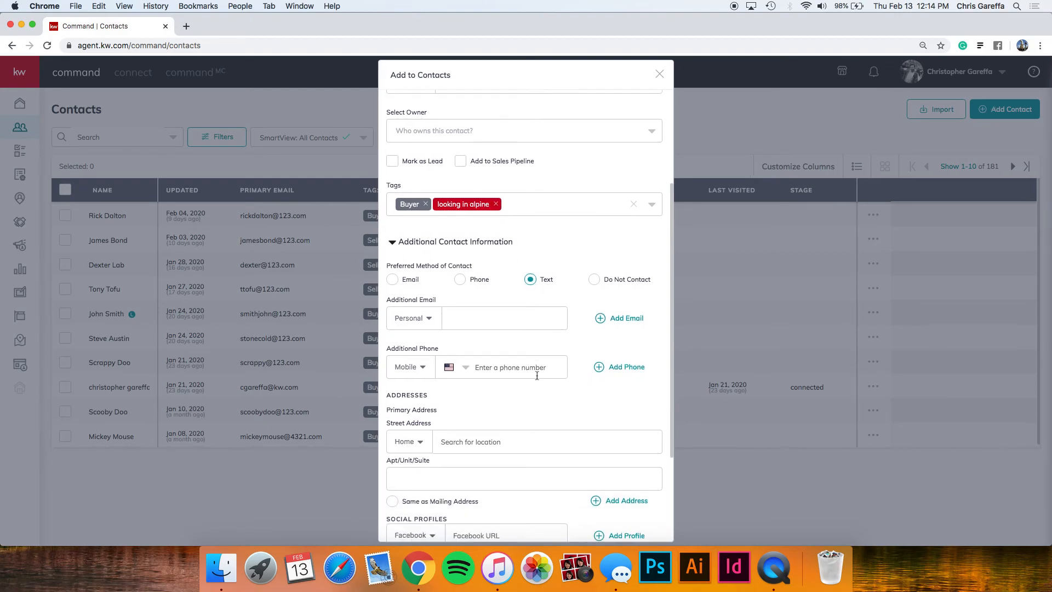
Search the contact's home address, pick the Tenafly suggestion, and create the contact.
left_click(489, 400)
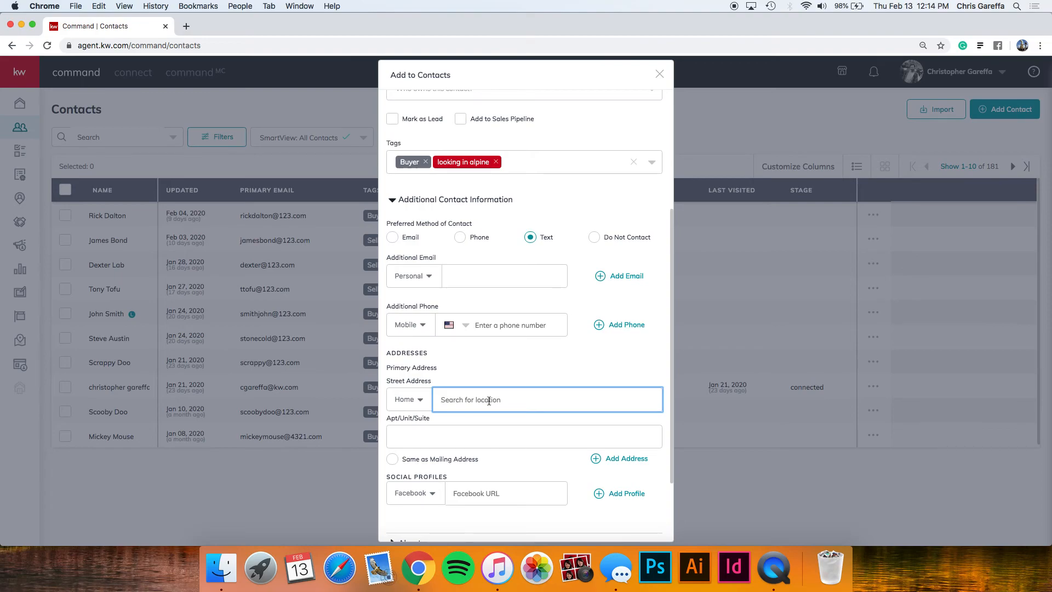
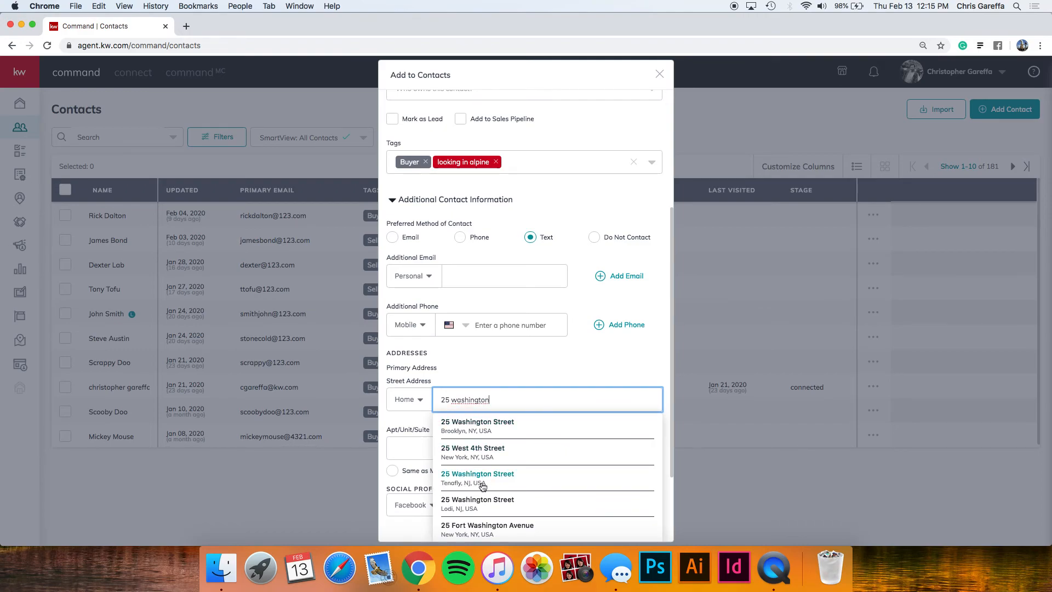
left_click(483, 477)
scroll(521, 378, "down", 3)
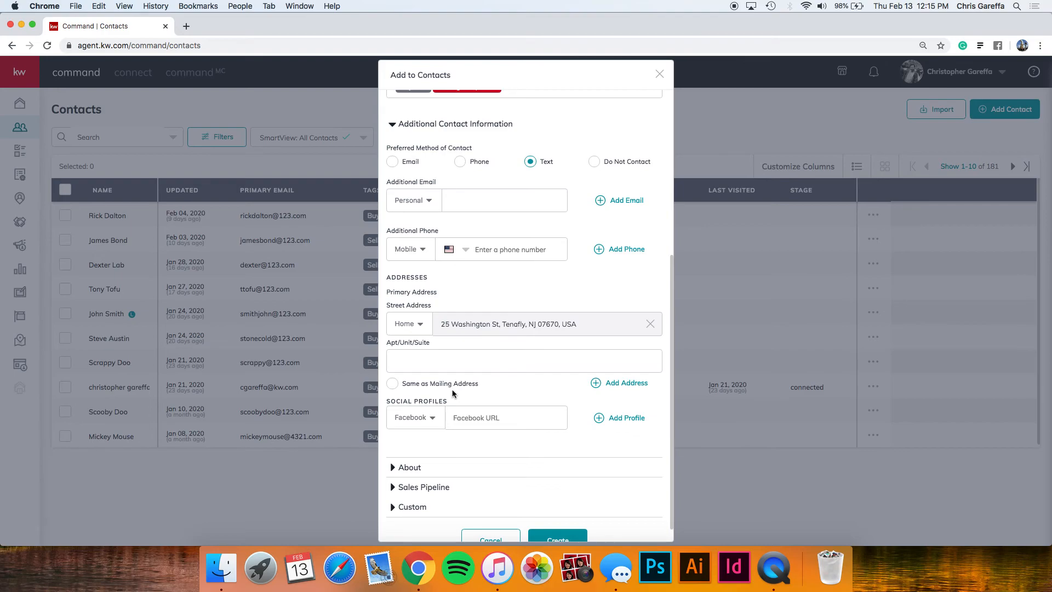
scroll(451, 386, "down", 2)
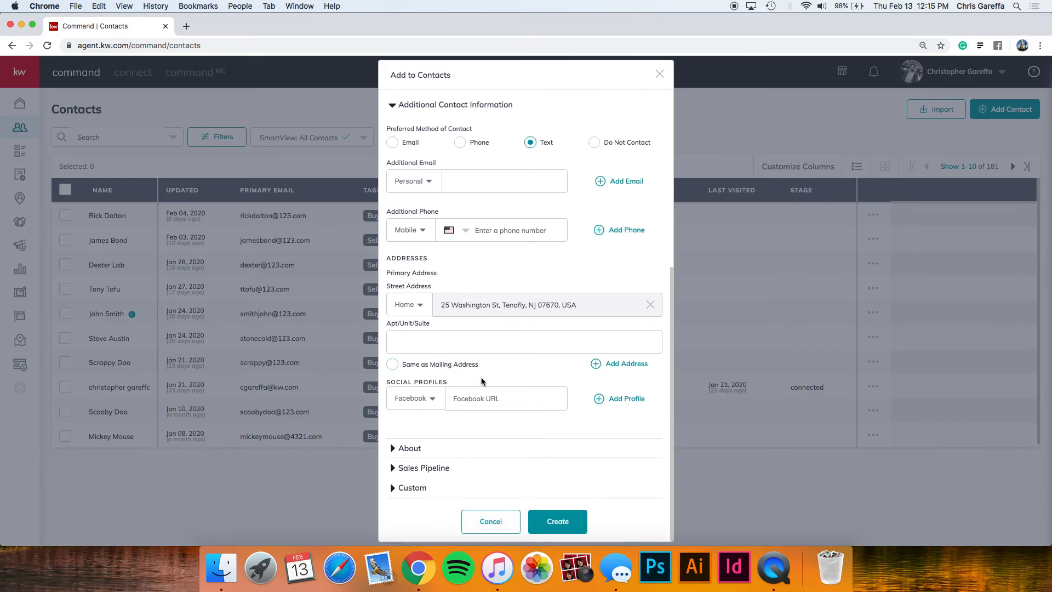
left_click(569, 518)
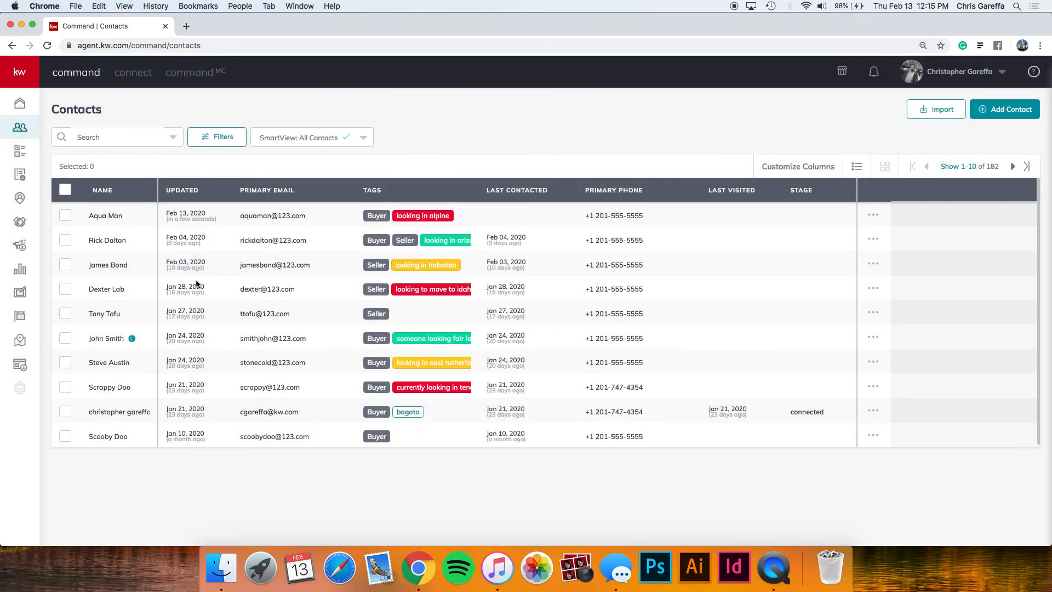
Open the new buyer contact's record and review its tags, Text preference and address.
left_click(109, 216)
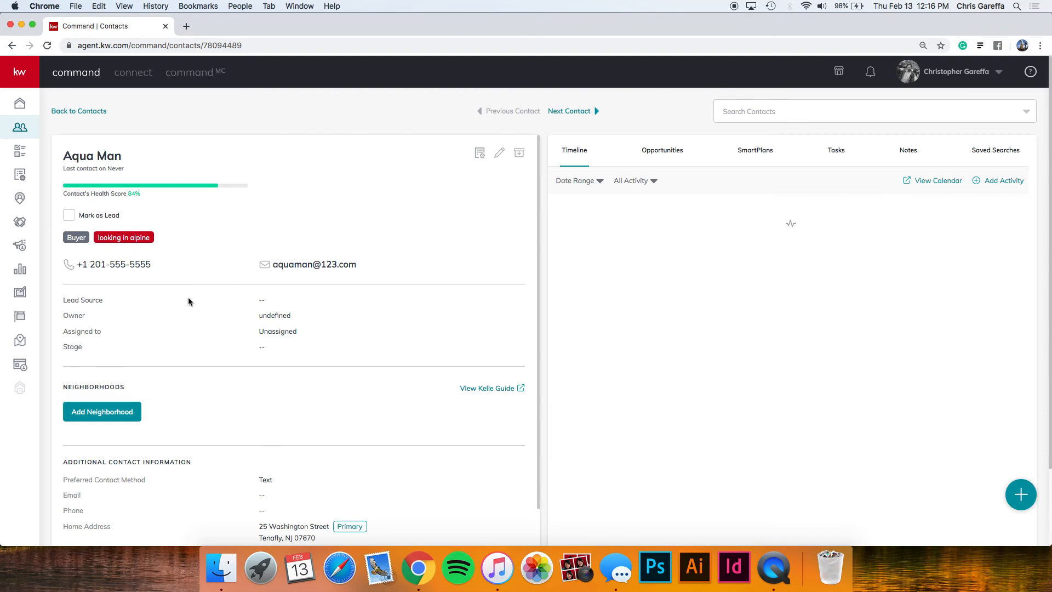
scroll(188, 301, "down", 3)
scroll(188, 301, "down", 5)
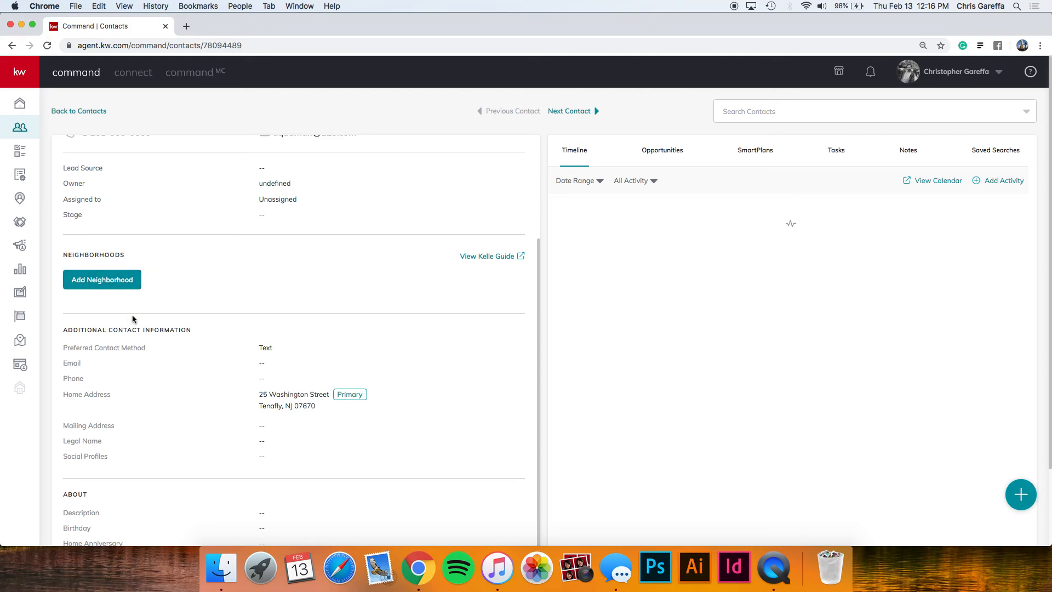
scroll(132, 317, "down", 3)
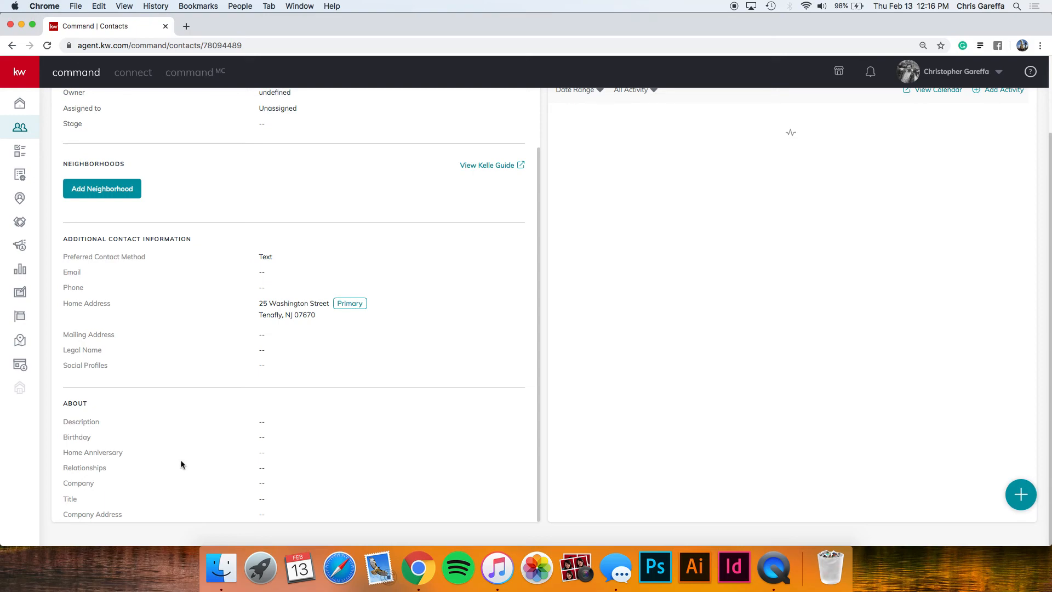
scroll(181, 464, "up", 3)
scroll(182, 463, "up", 2)
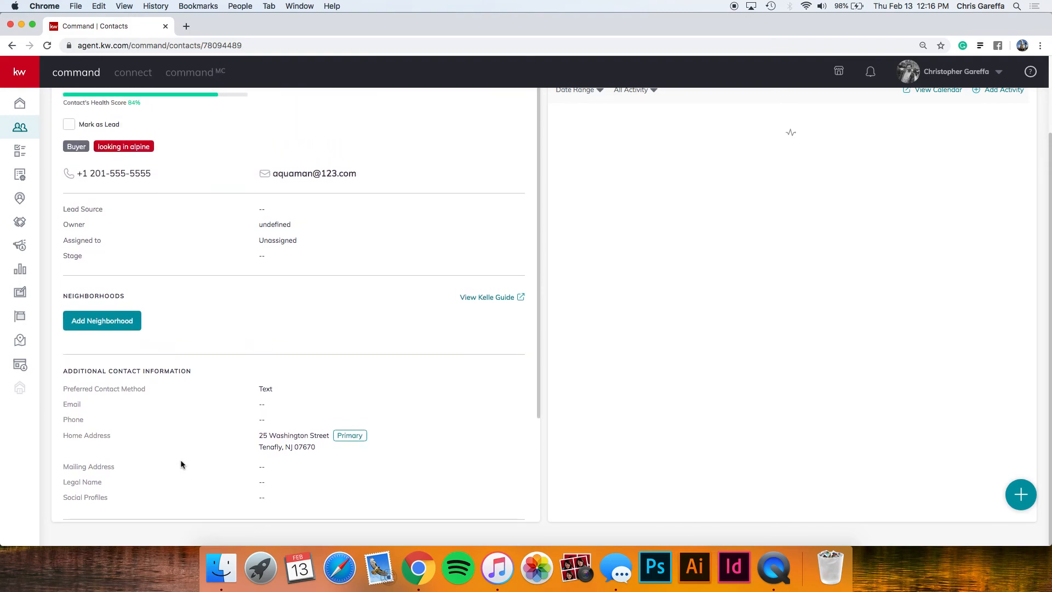
scroll(182, 463, "up", 1)
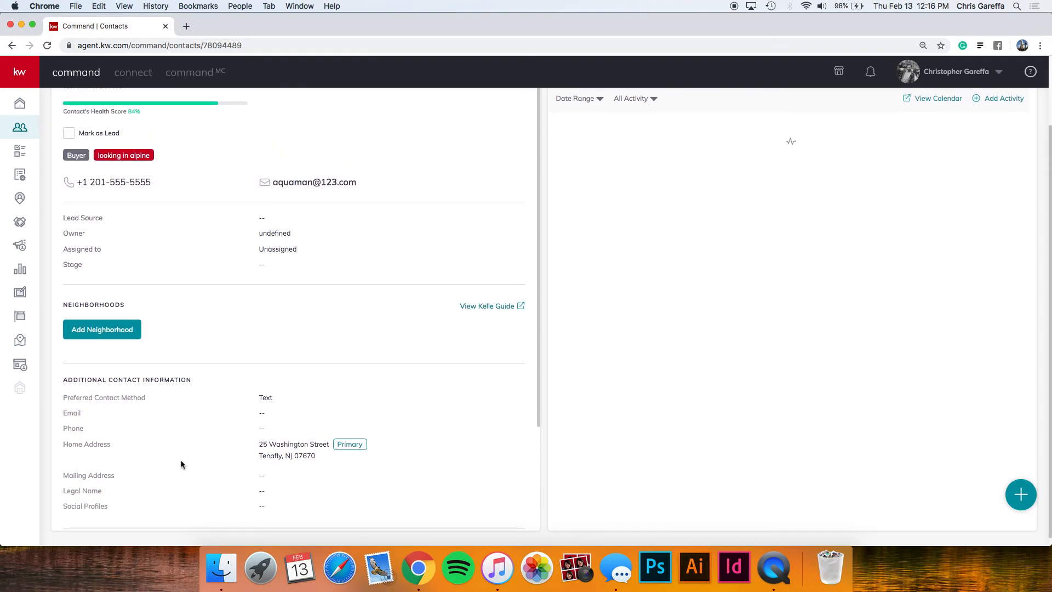
scroll(181, 464, "up", 1)
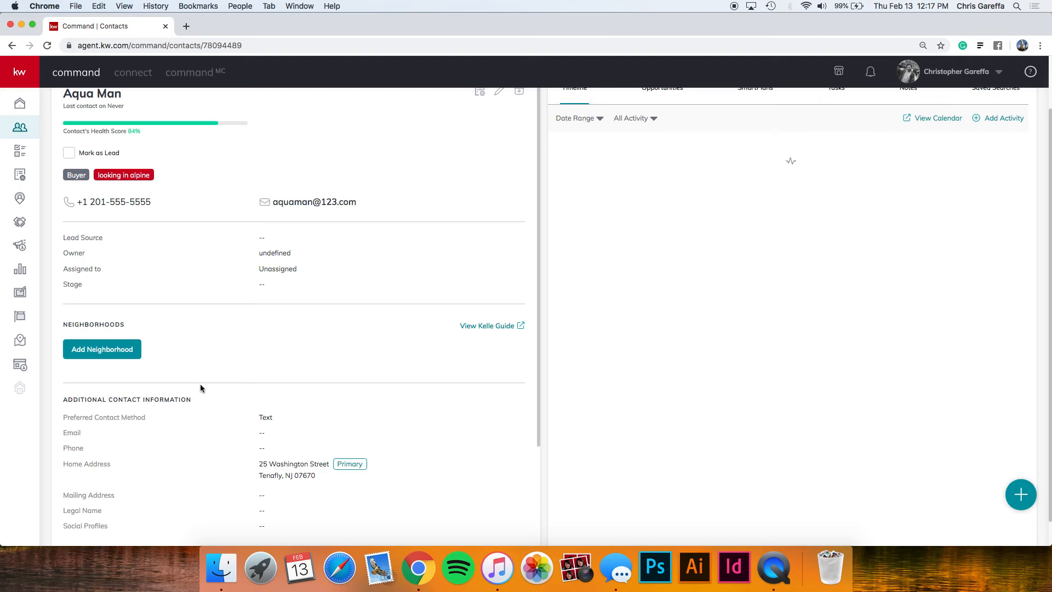
Add neighborhoods from the map, selecting Stillman School and Northwest Tenafly.
left_click(122, 353)
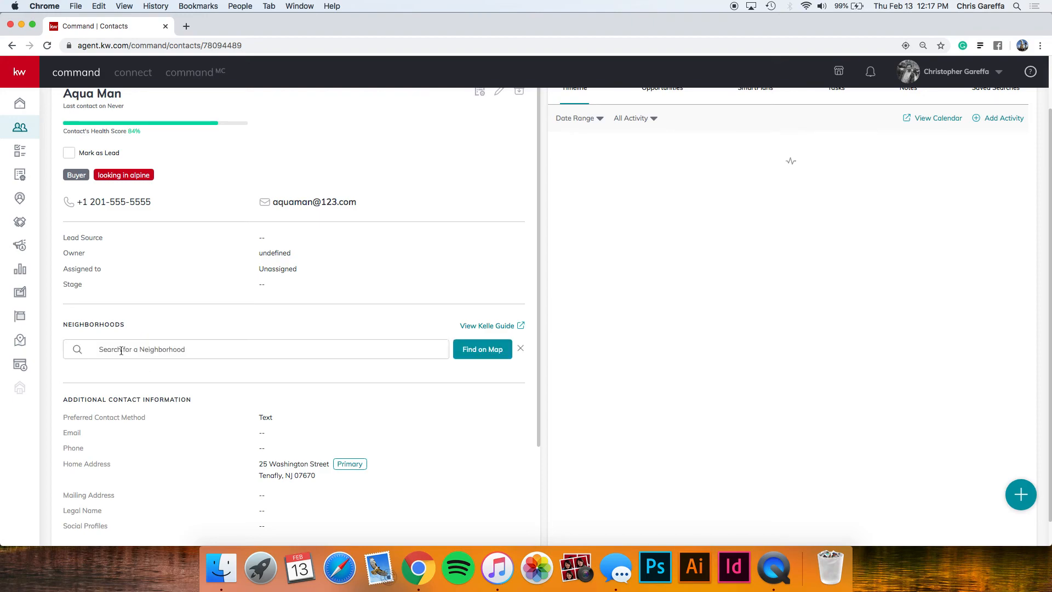
left_click(121, 352)
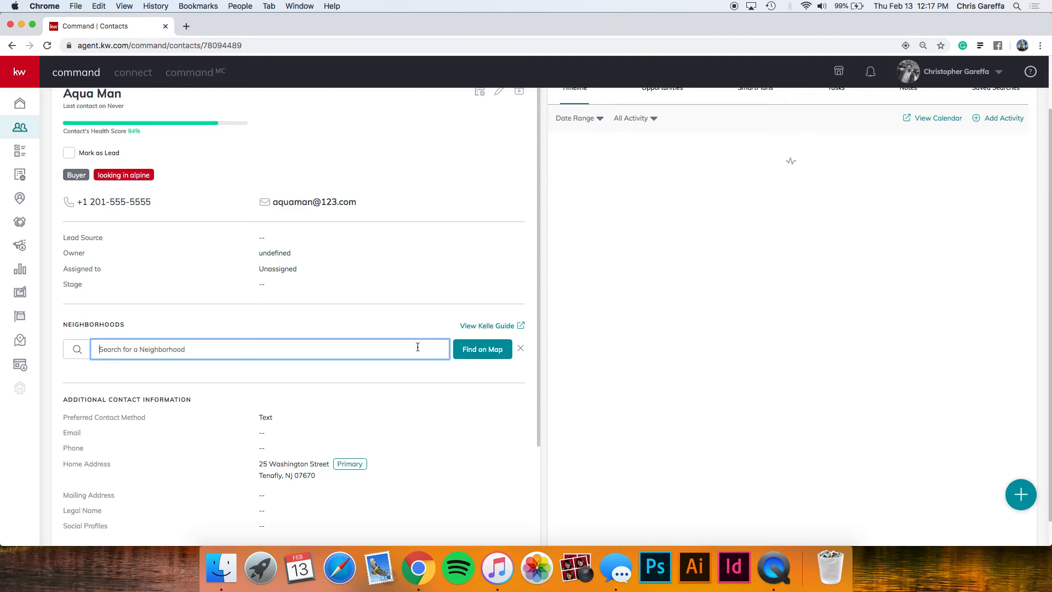
left_click(473, 357)
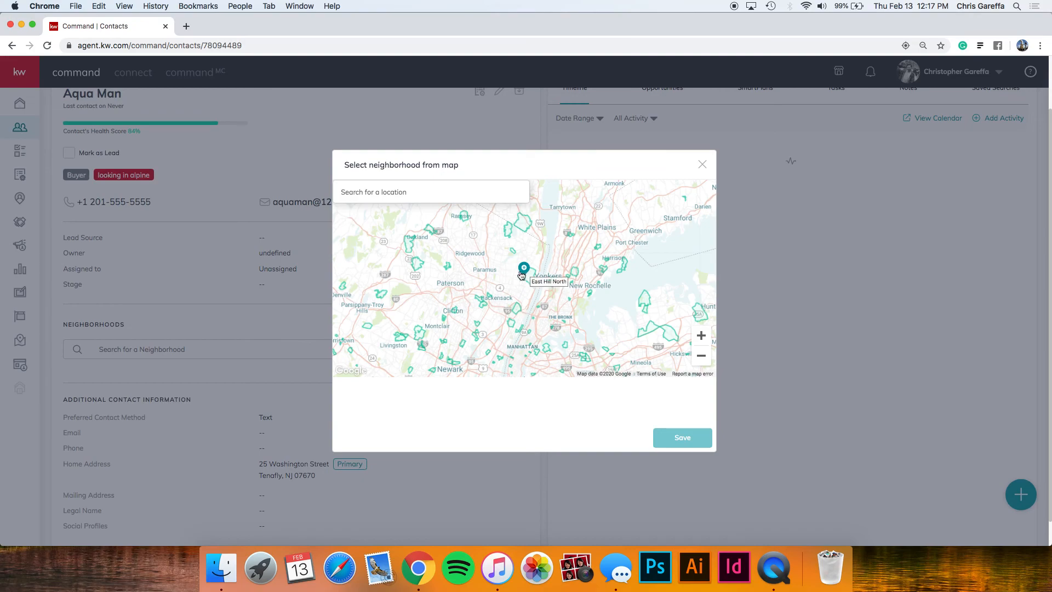
left_click(700, 336)
left_click(701, 337)
left_click(701, 336)
left_click(700, 336)
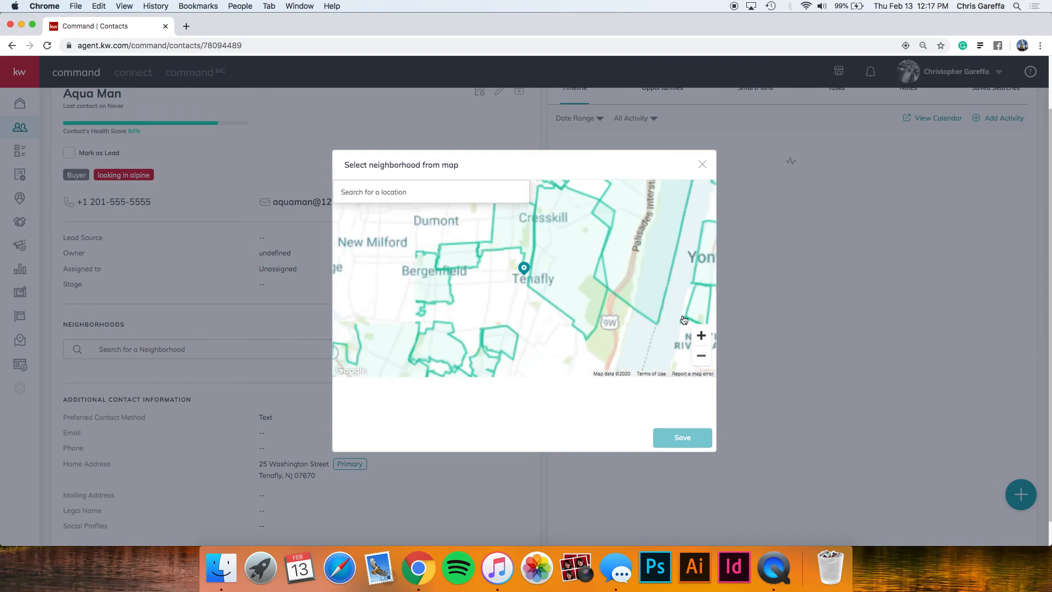
left_click_drag(524, 247, 565, 259)
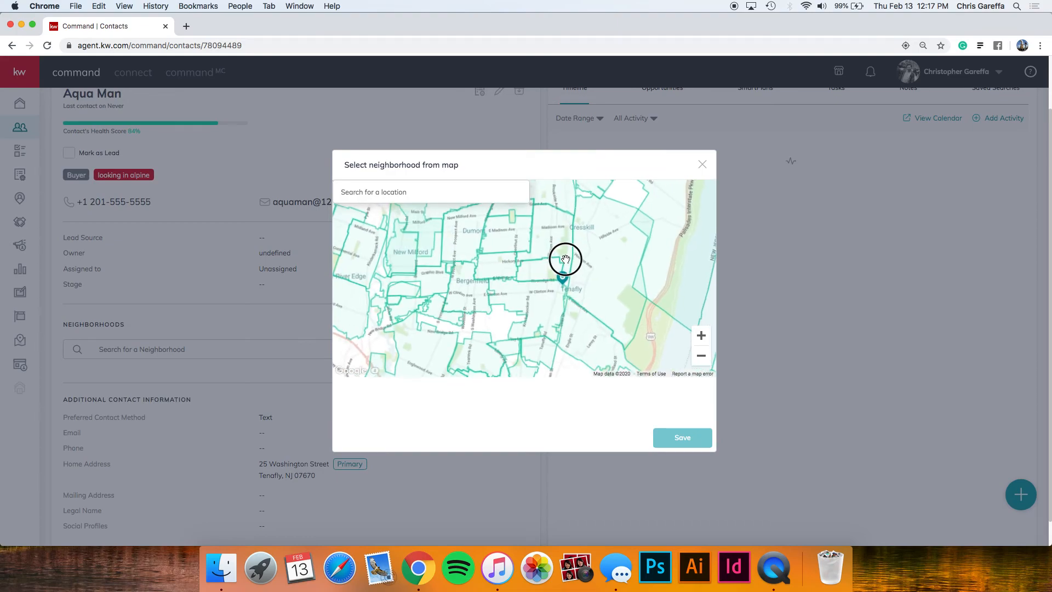
left_click(553, 299)
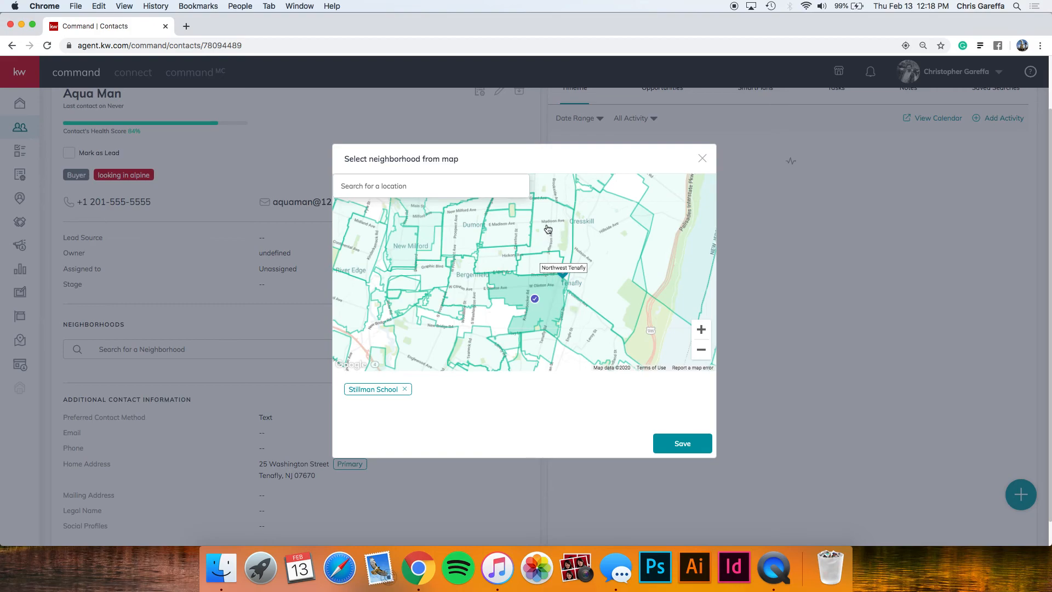
left_click(544, 265)
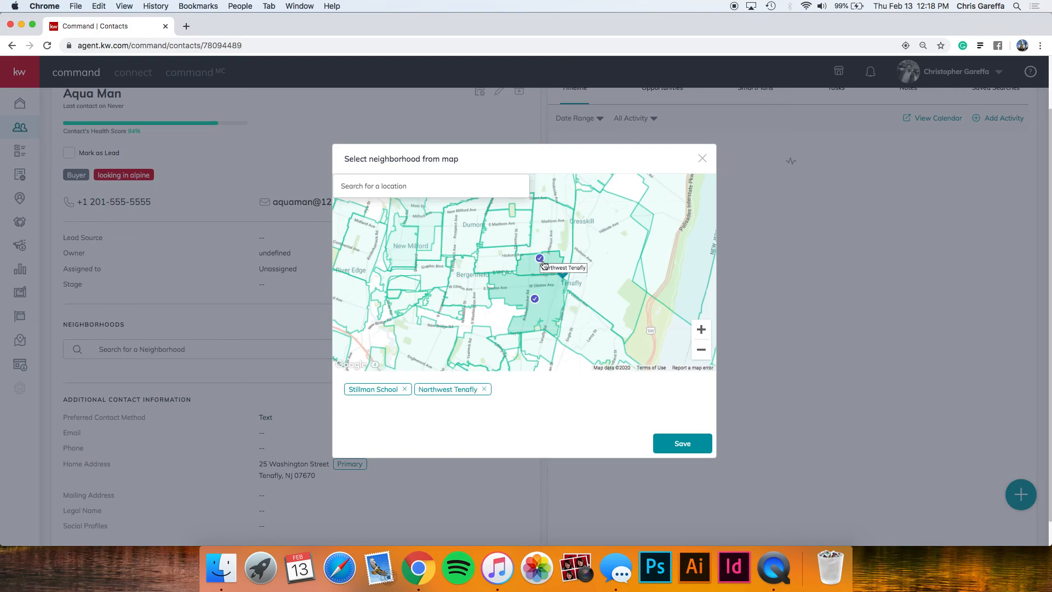
Also select Pelham Manor near Mount Vernon and save all three neighborhoods.
left_click(700, 350)
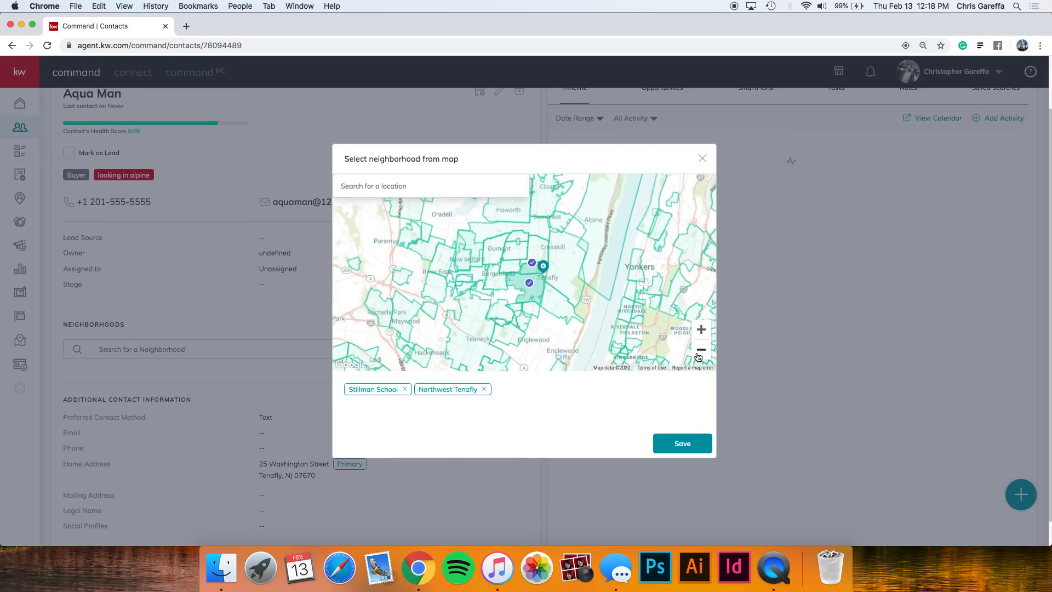
left_click_drag(607, 272, 523, 221)
left_click_drag(630, 323, 527, 299)
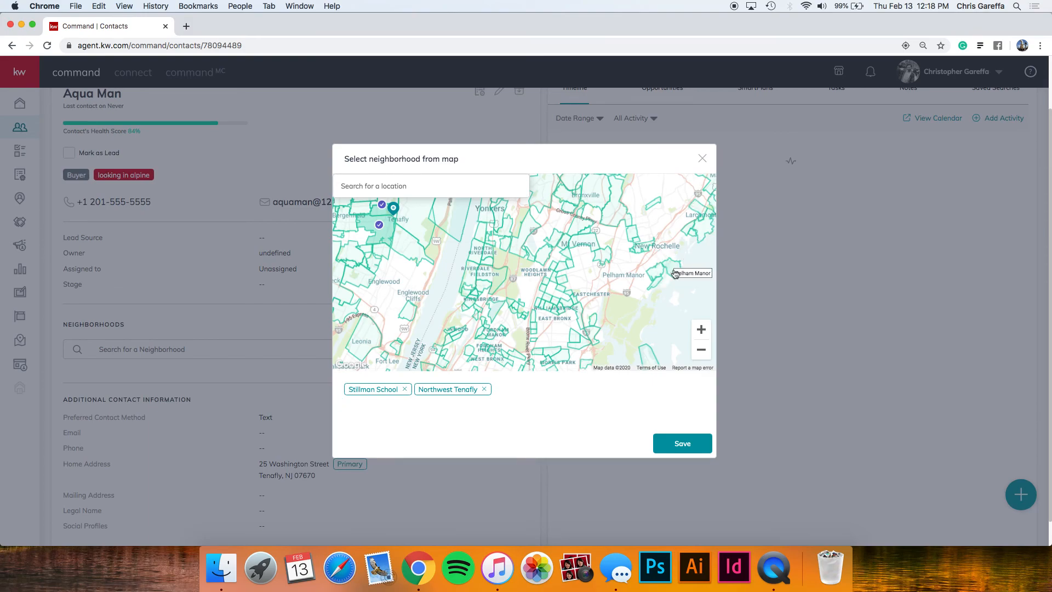
left_click(675, 274)
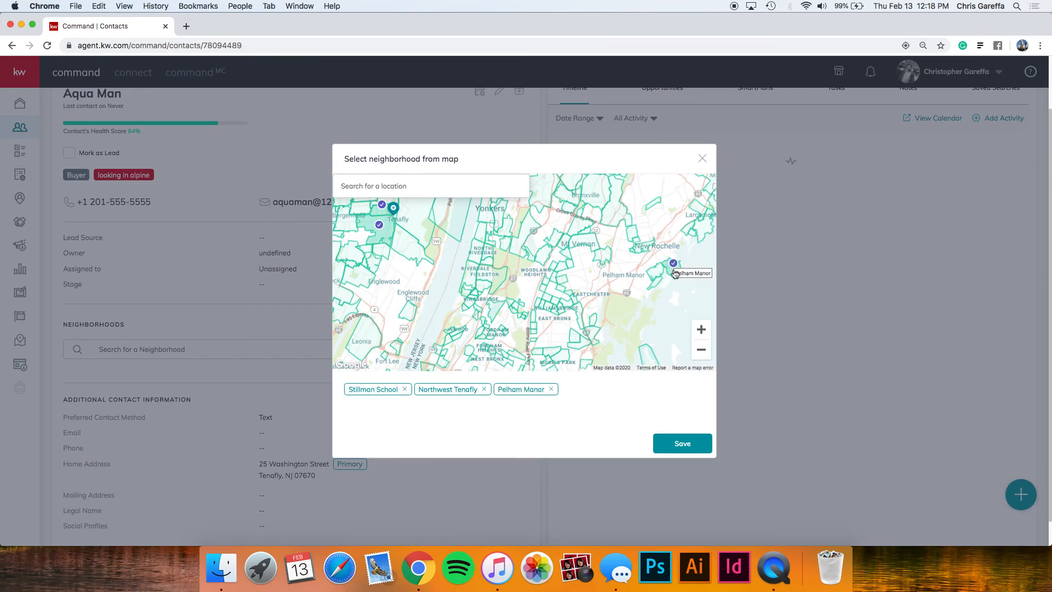
left_click(685, 441)
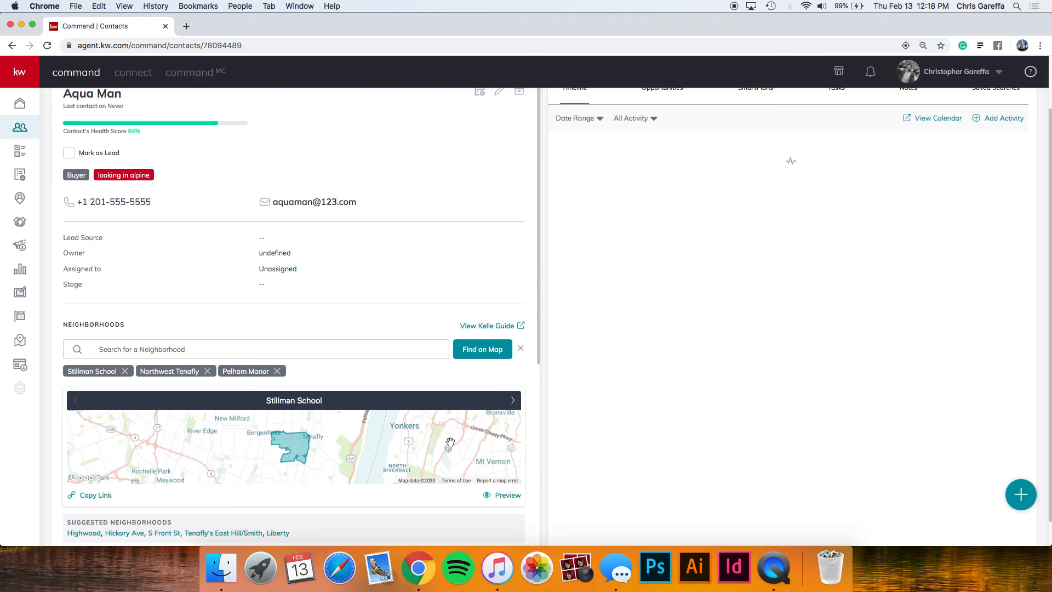
scroll(382, 408, "down", 3)
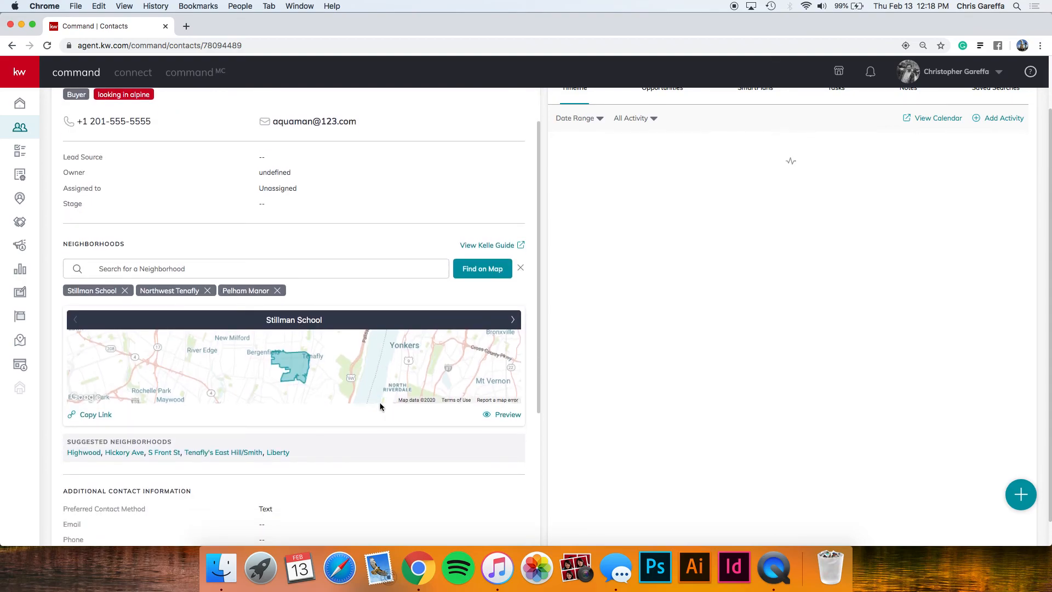
scroll(400, 367, "down", 2)
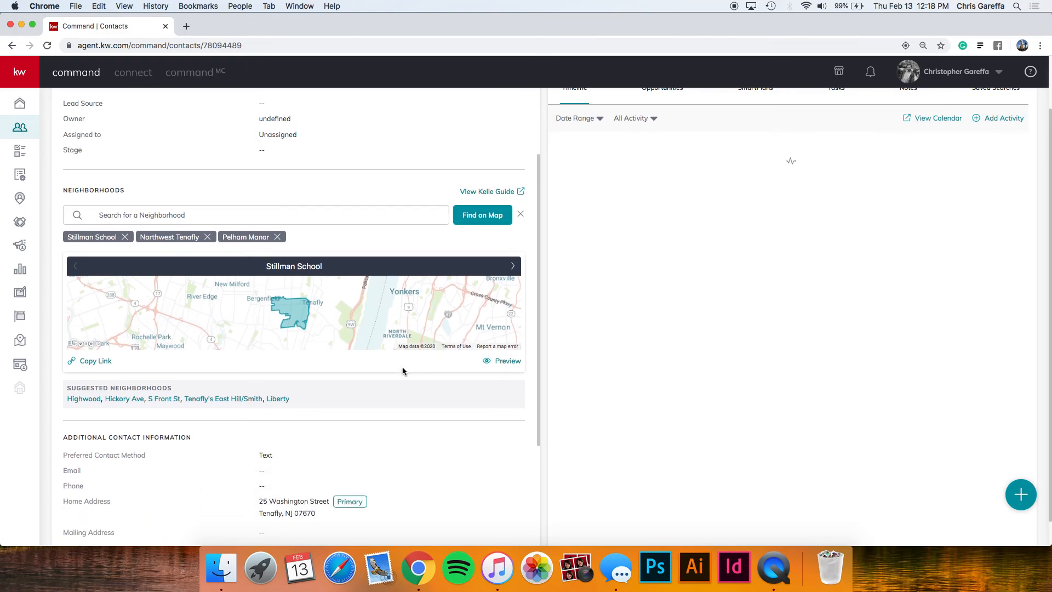
scroll(403, 371, "up", 5)
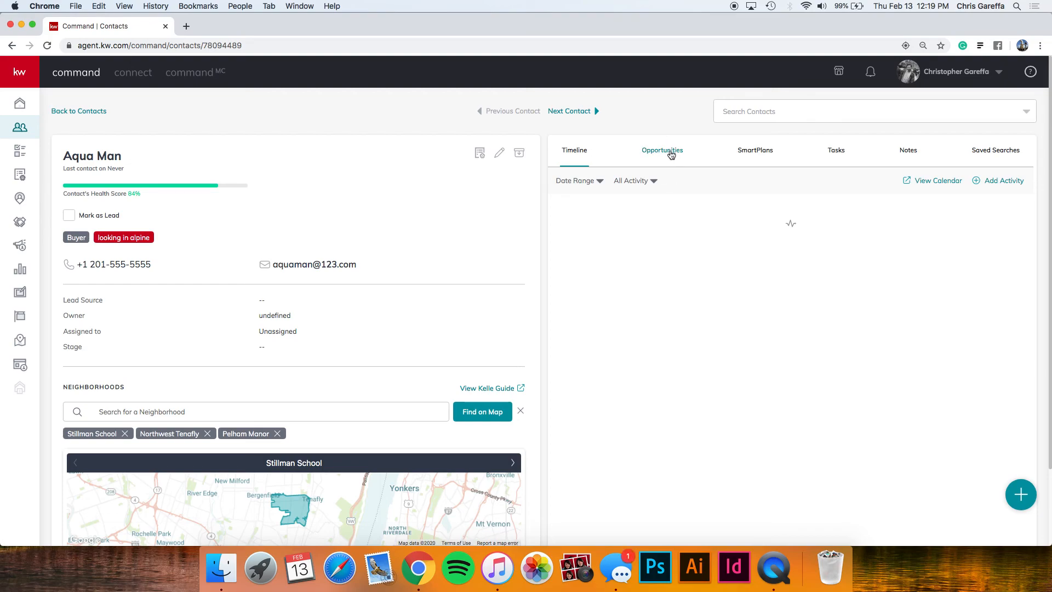
Show the buyer contact's Opportunities tab, which lists no opportunities yet.
left_click(670, 157)
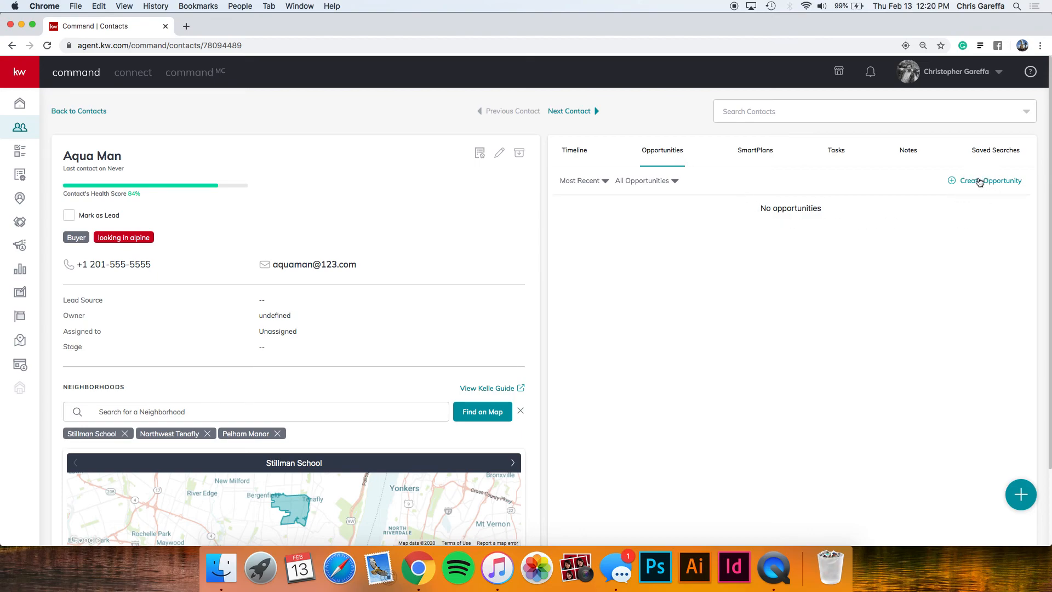
scroll(980, 187, "up", 5)
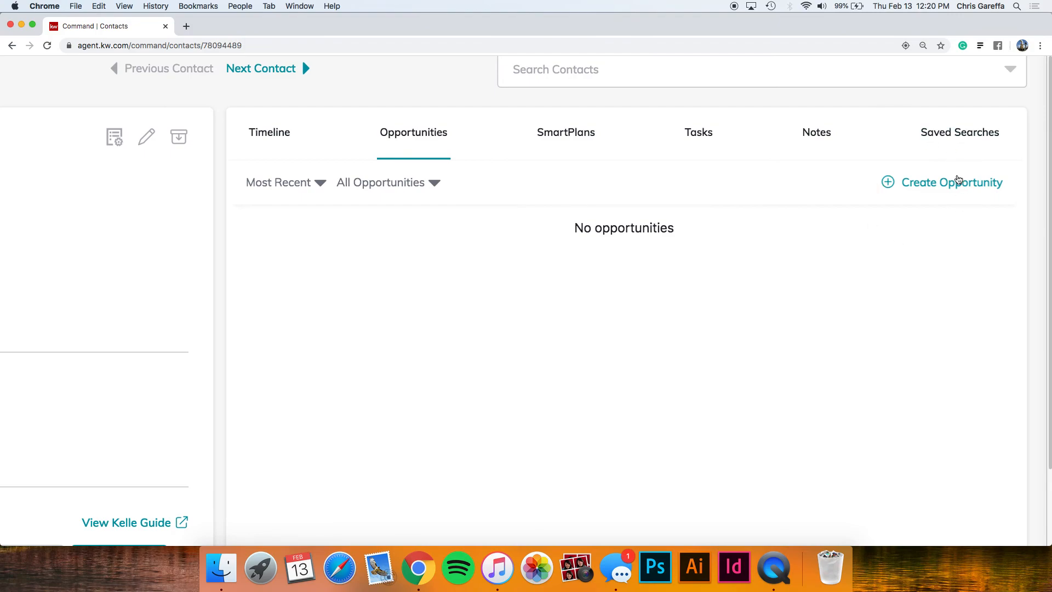
scroll(953, 181, "down", 5)
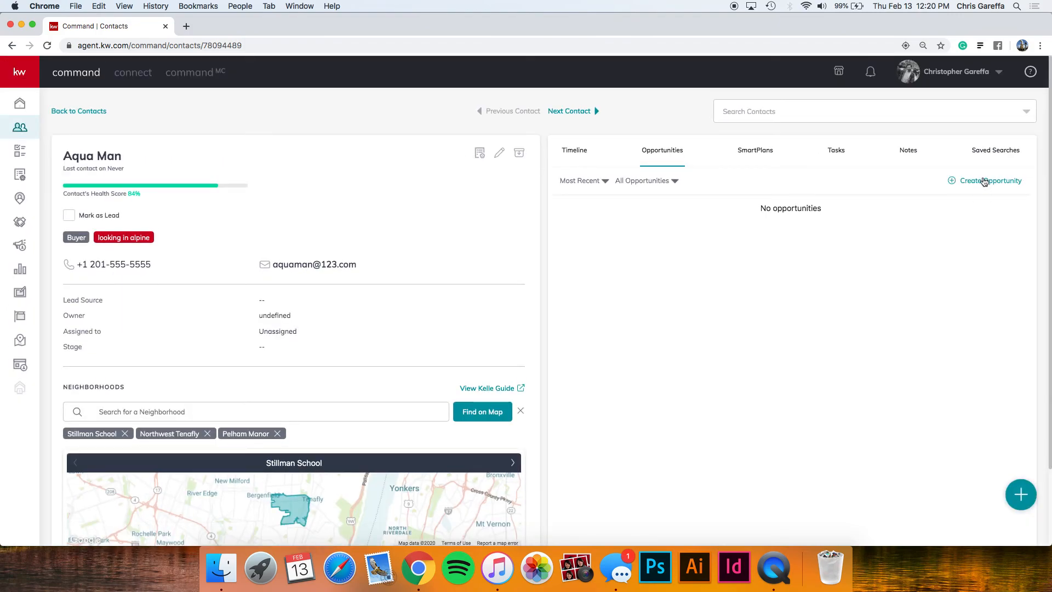
Start a new opportunity with Tenafly as market center and Buyer as opportunity type.
left_click(975, 186)
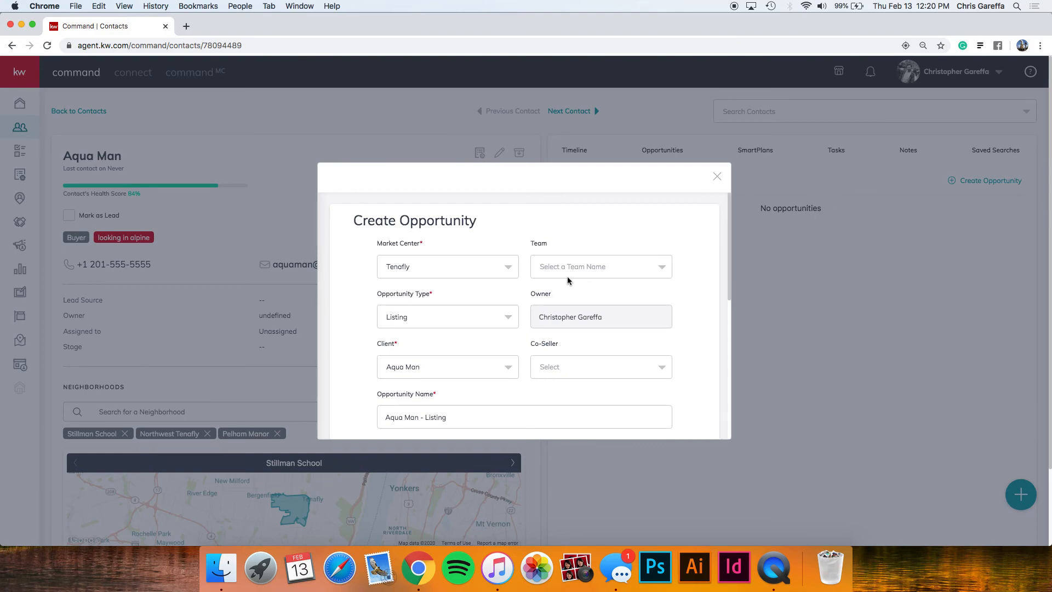
left_click(502, 268)
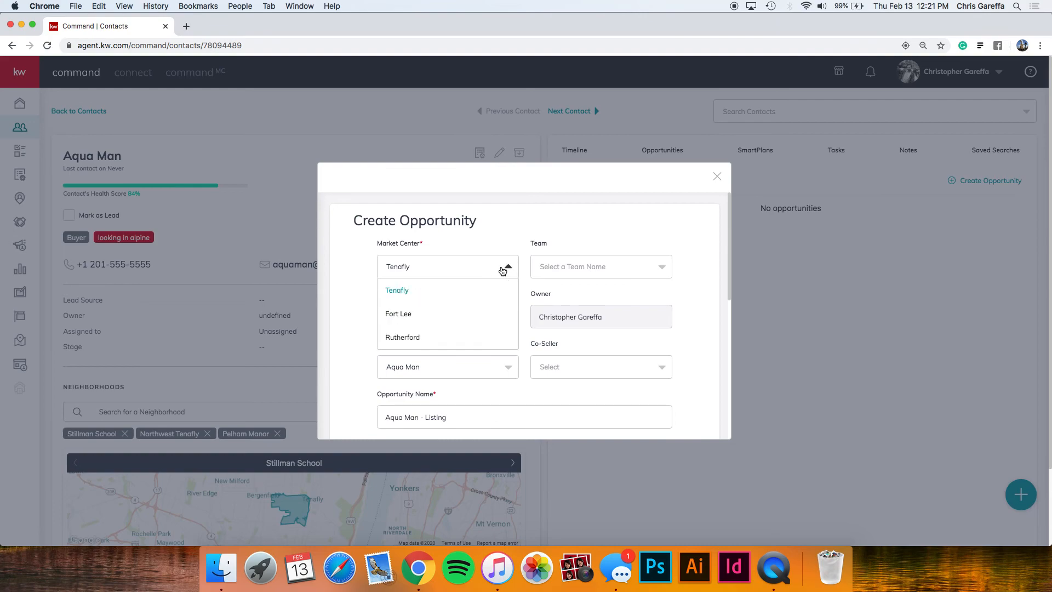
left_click(428, 291)
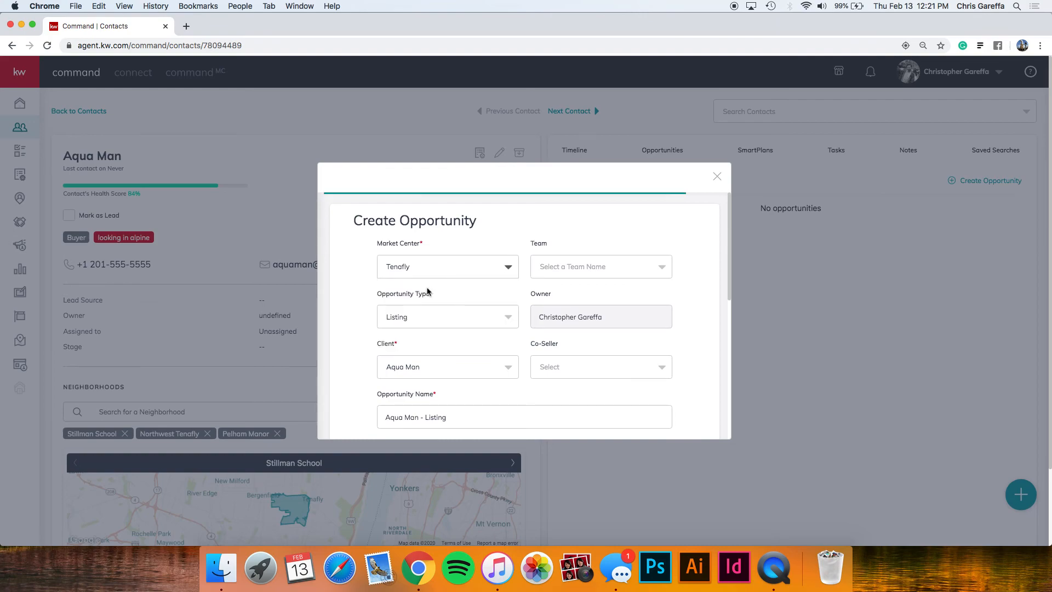
scroll(508, 257, "down", 1)
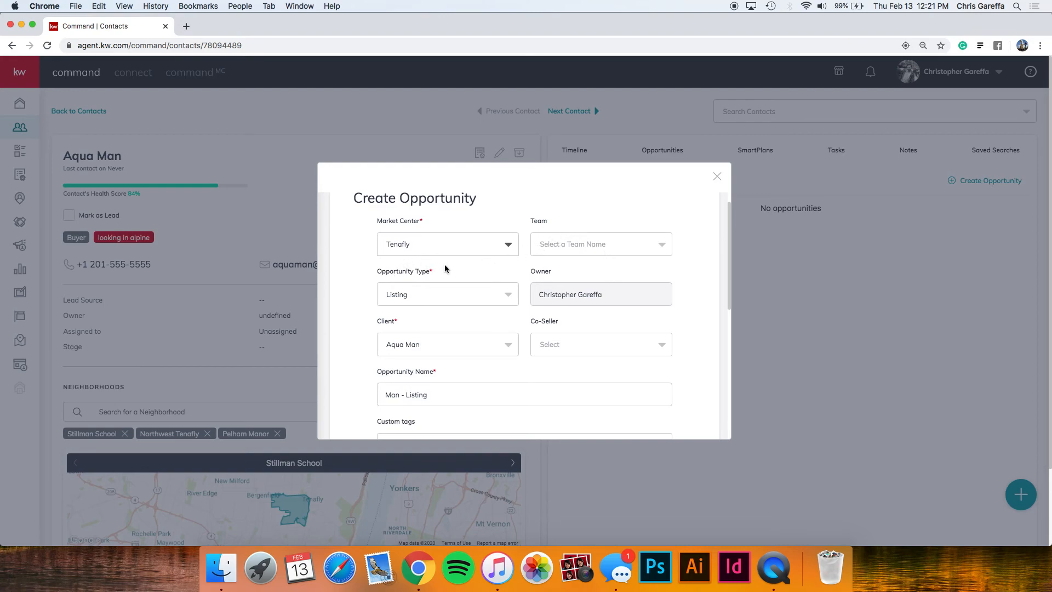
left_click(423, 299)
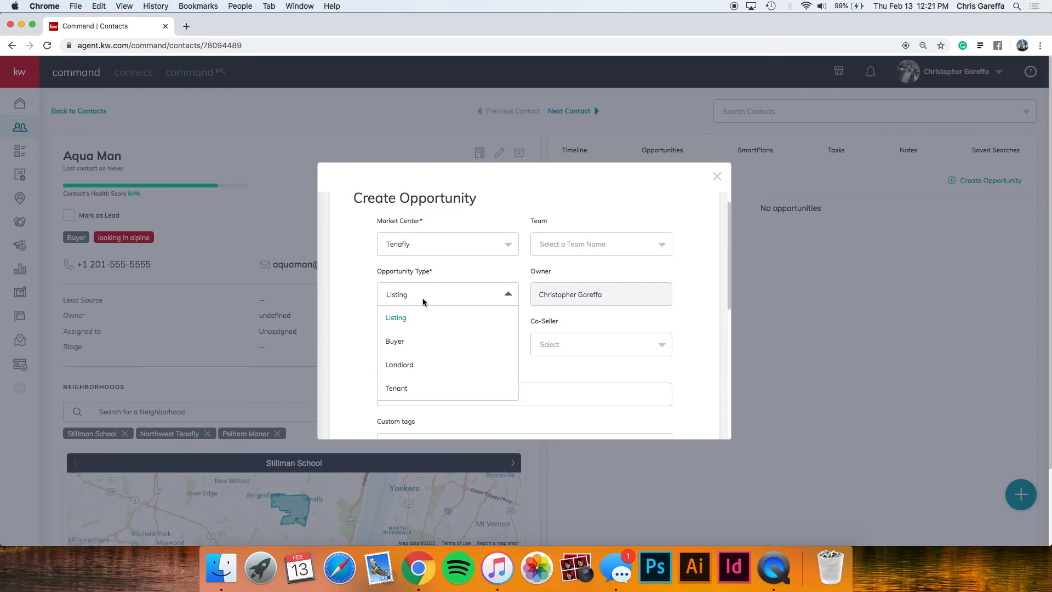
left_click(408, 342)
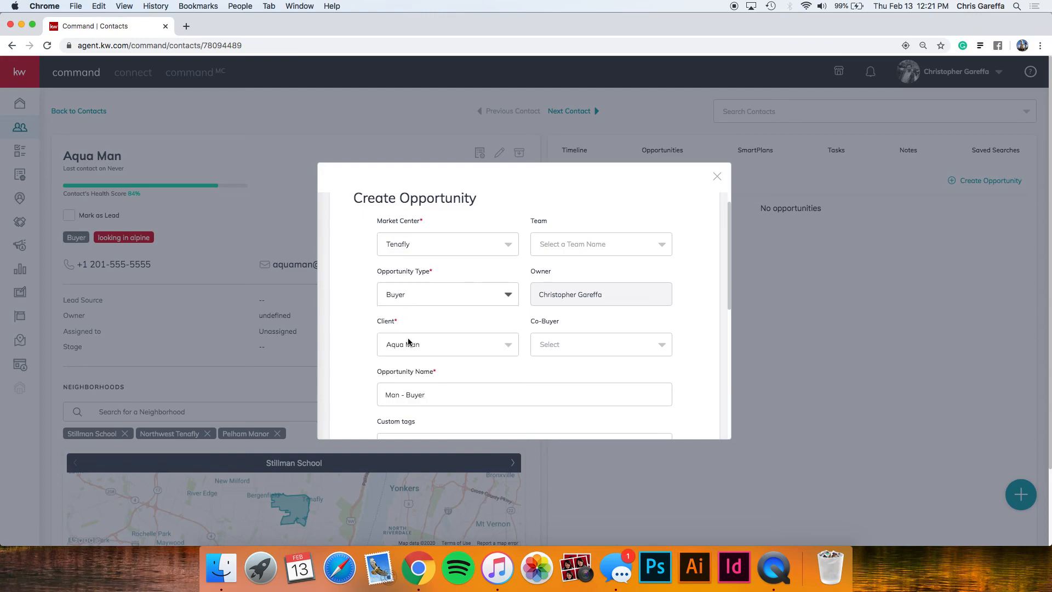
scroll(442, 316, "down", 2)
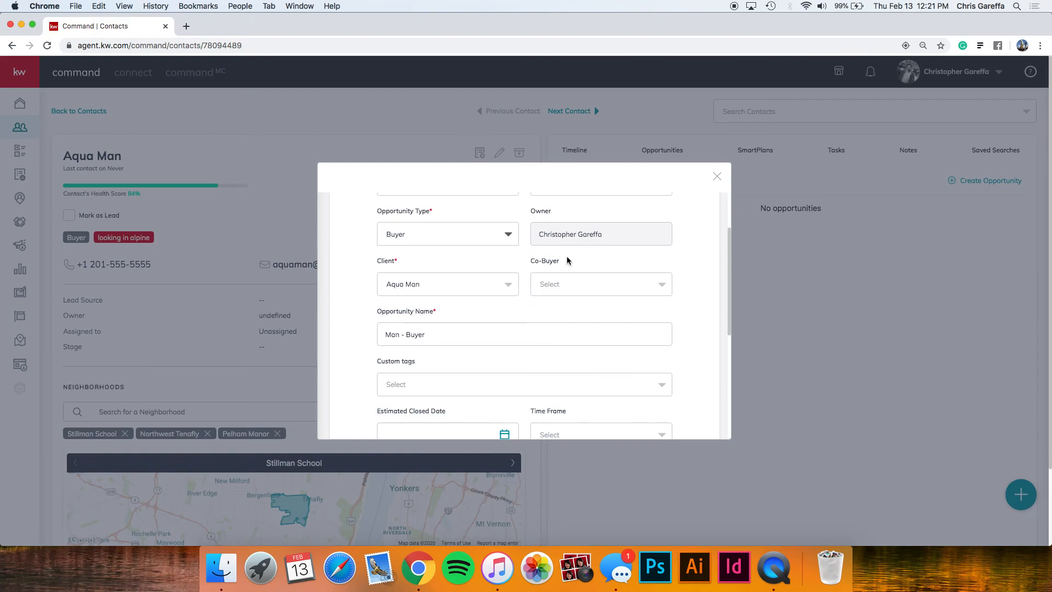
scroll(562, 281, "down", 2)
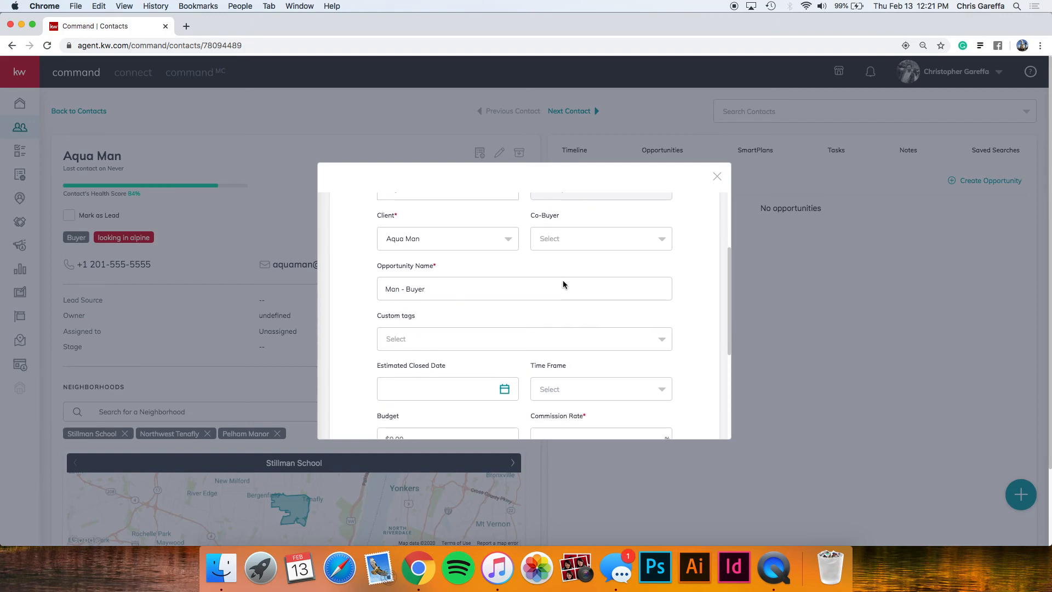
Replace the opportunity name with the contact's name followed by '- Buyer 2.13.2020'.
triple_click(445, 292)
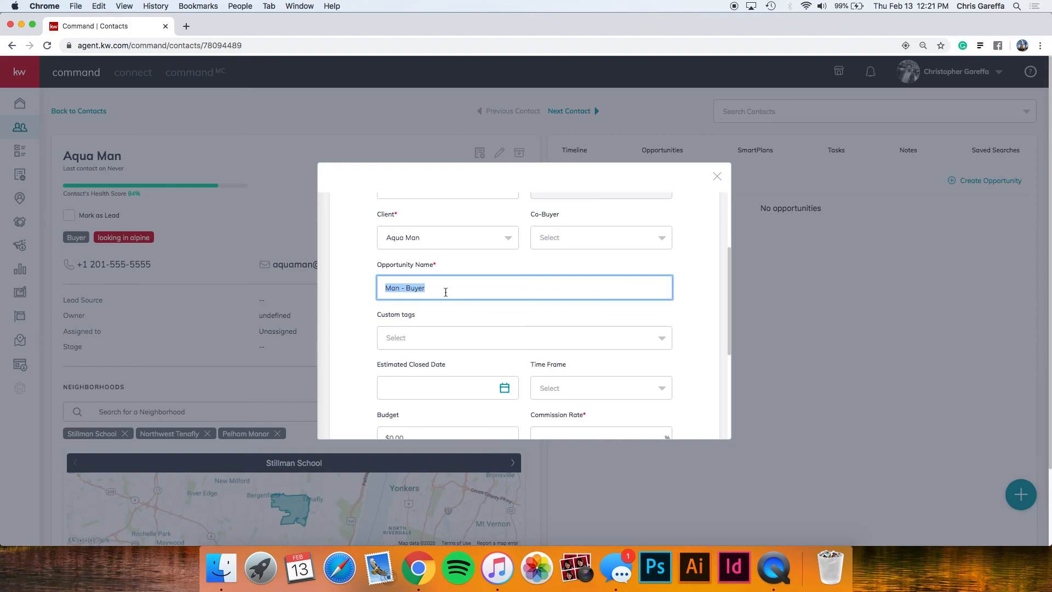
type("Aqua  Man - Buyer 2.")
type("13.2020")
scroll(445, 323, "down", 3)
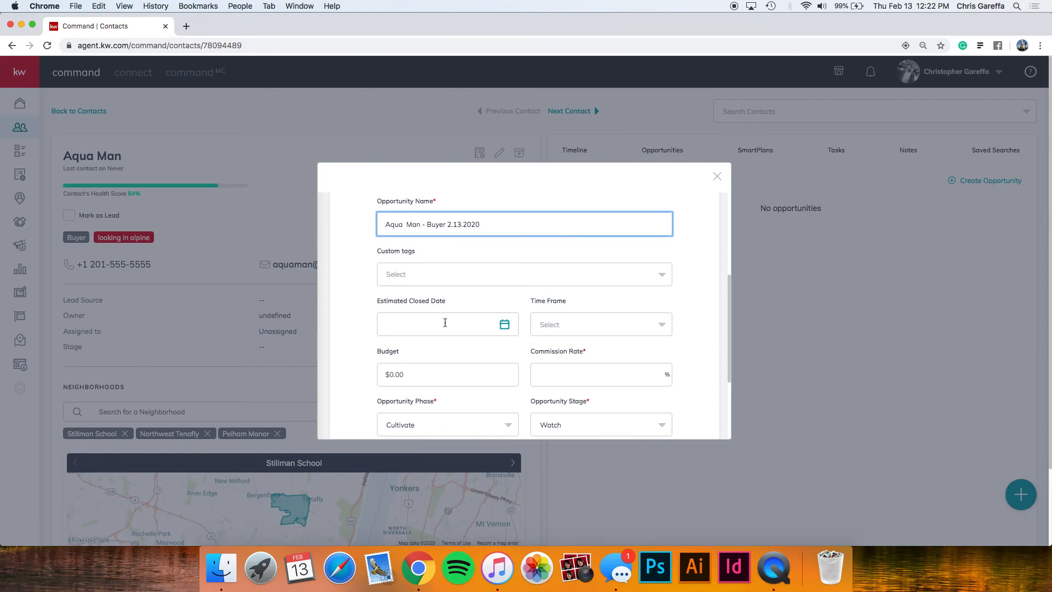
Set the estimated close date to 4/30/2020 and the time frame to 3 months.
left_click(508, 328)
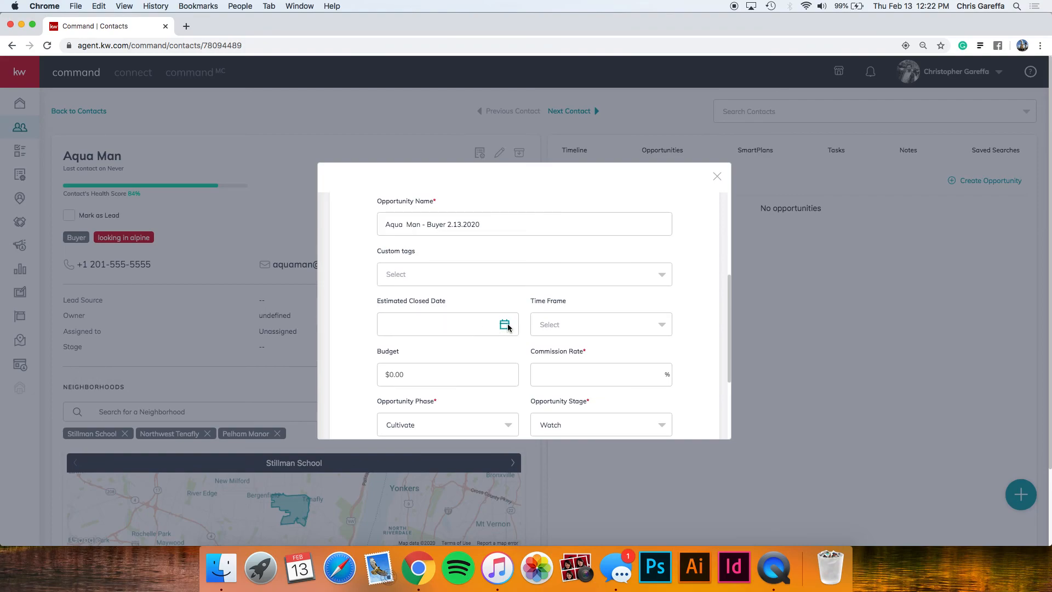
left_click(518, 360)
scroll(517, 364, "down", 3)
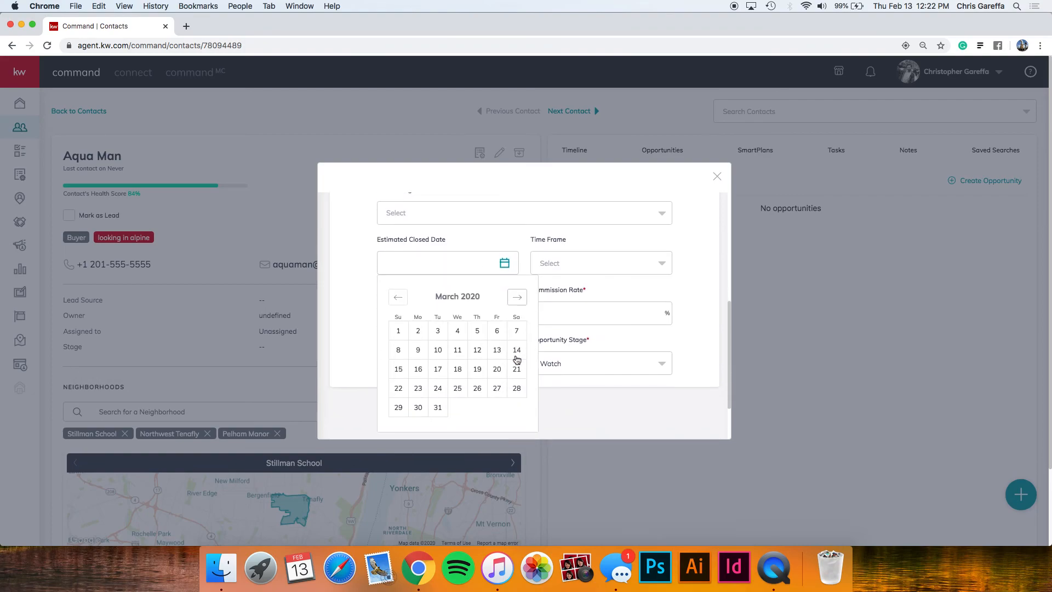
left_click(517, 290)
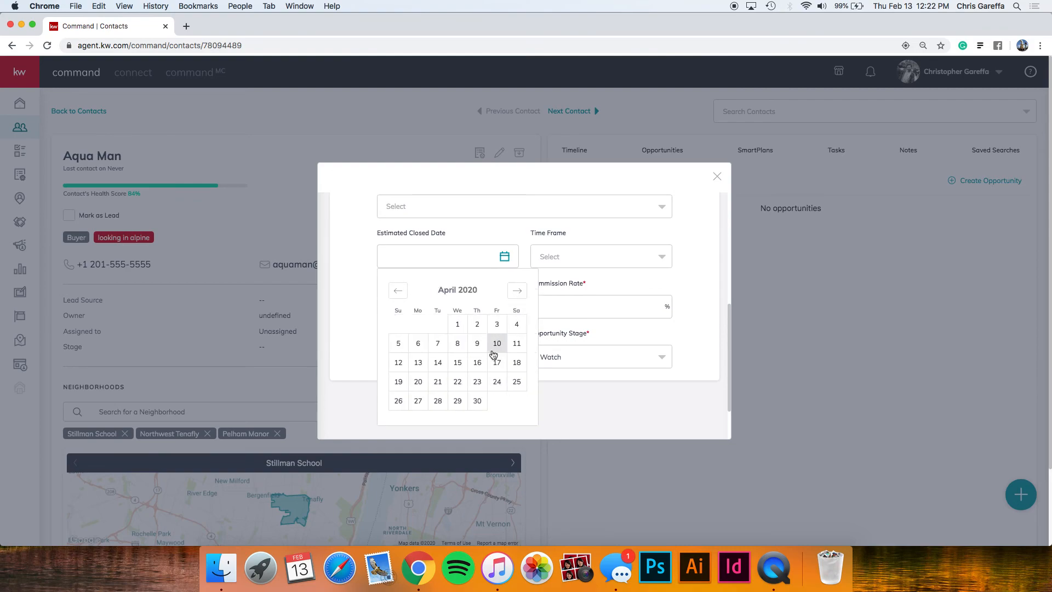
left_click(472, 401)
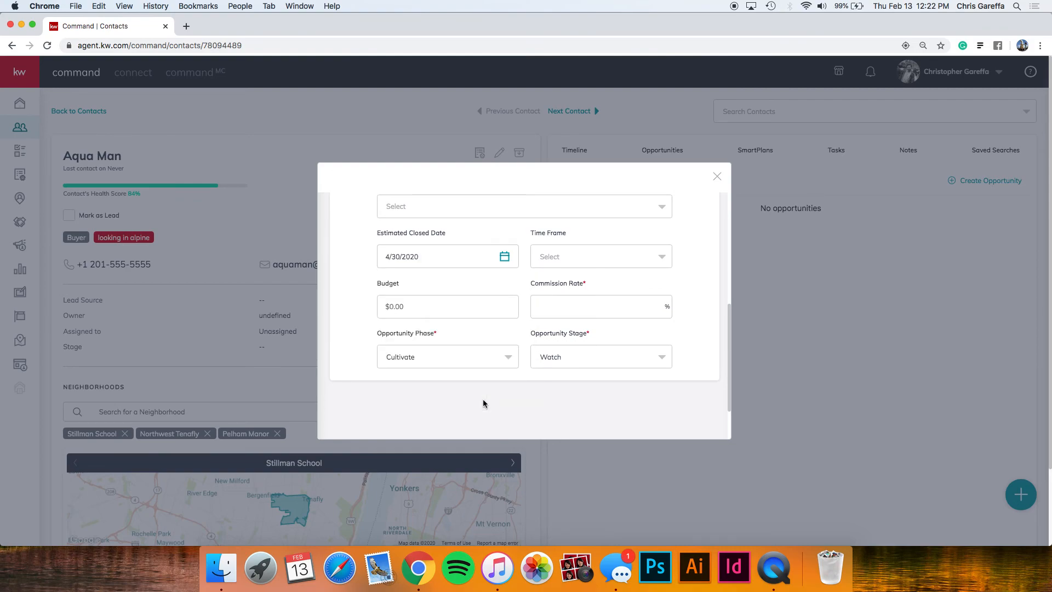
left_click(623, 257)
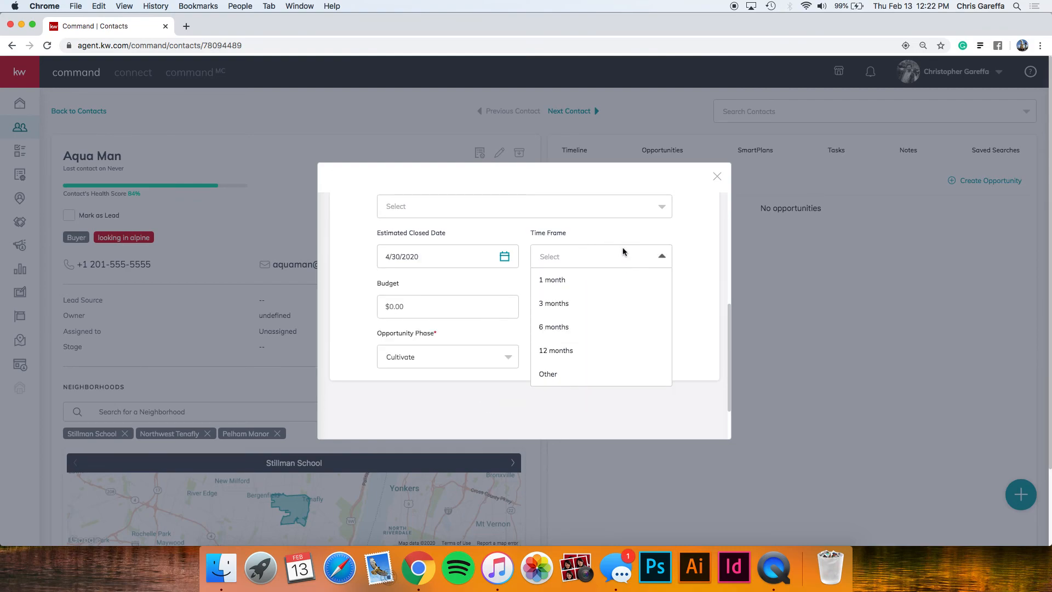
left_click(572, 304)
Enter a $500,000 budget and a 3% commission rate.
left_click(471, 312)
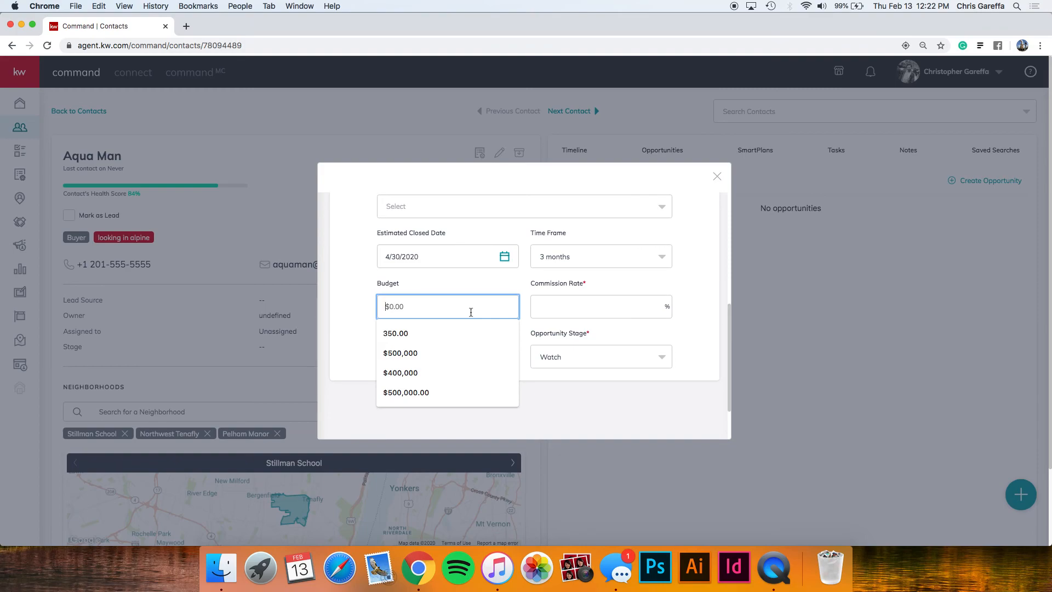
type("$500,000")
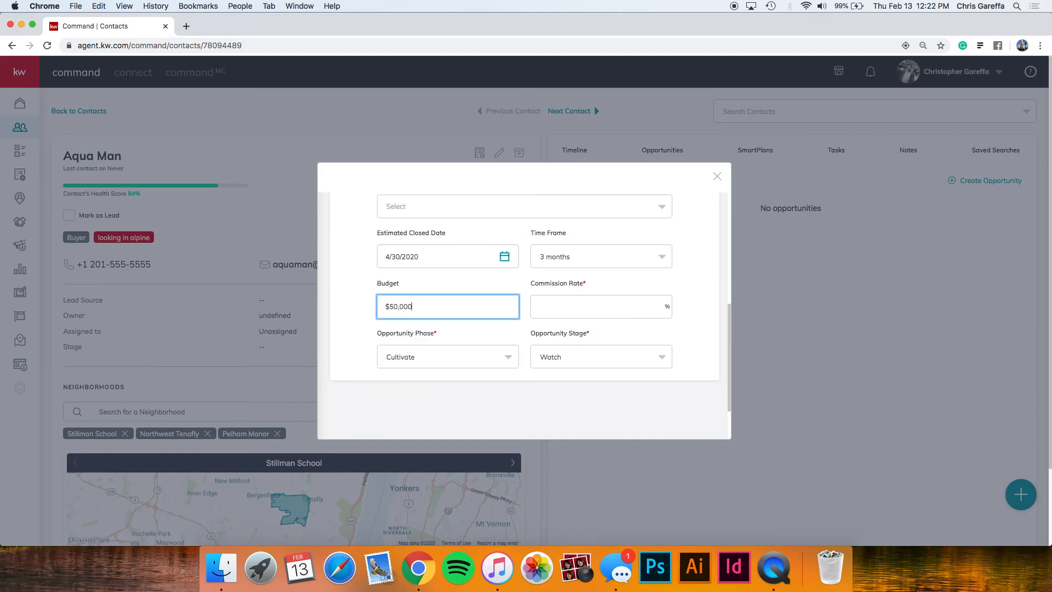
key("Tab")
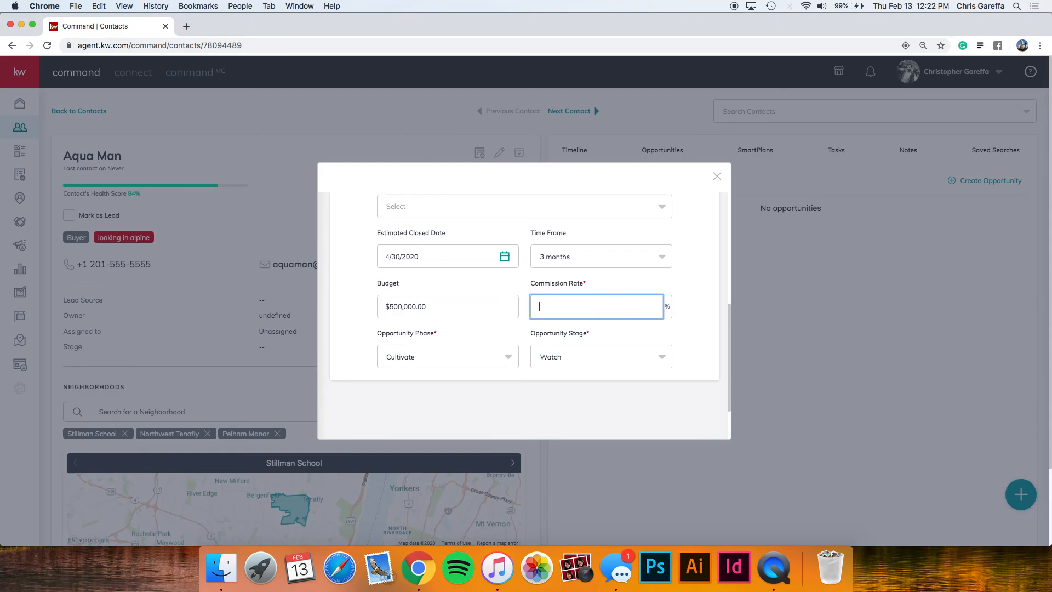
type("3")
key("Tab")
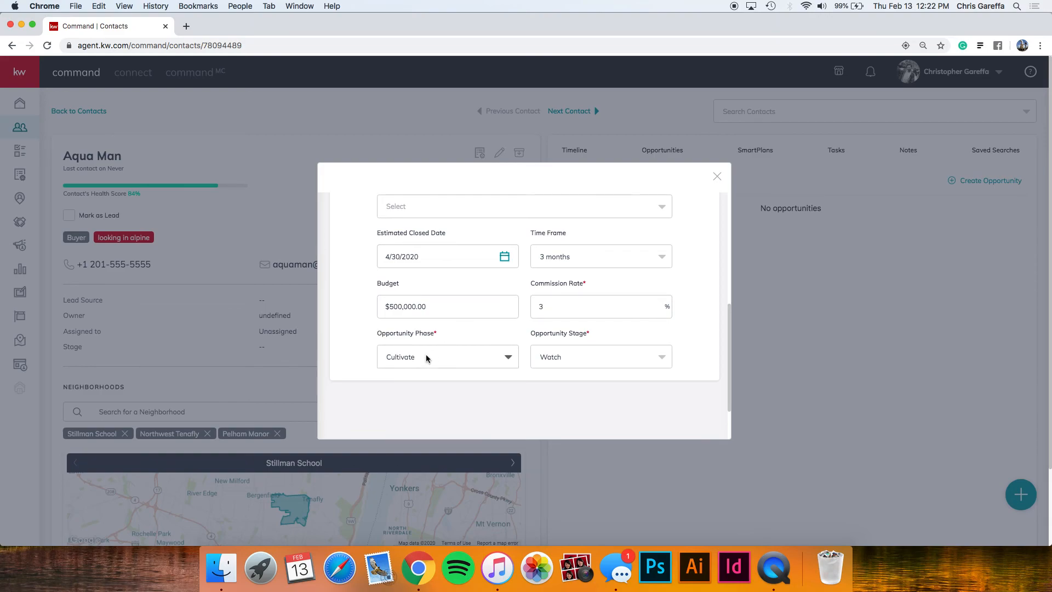
scroll(426, 356, "up", 4)
Set phase to Active and stage to Showing, then create the buyer opportunity.
scroll(425, 356, "down", 1)
scroll(426, 356, "up", 1)
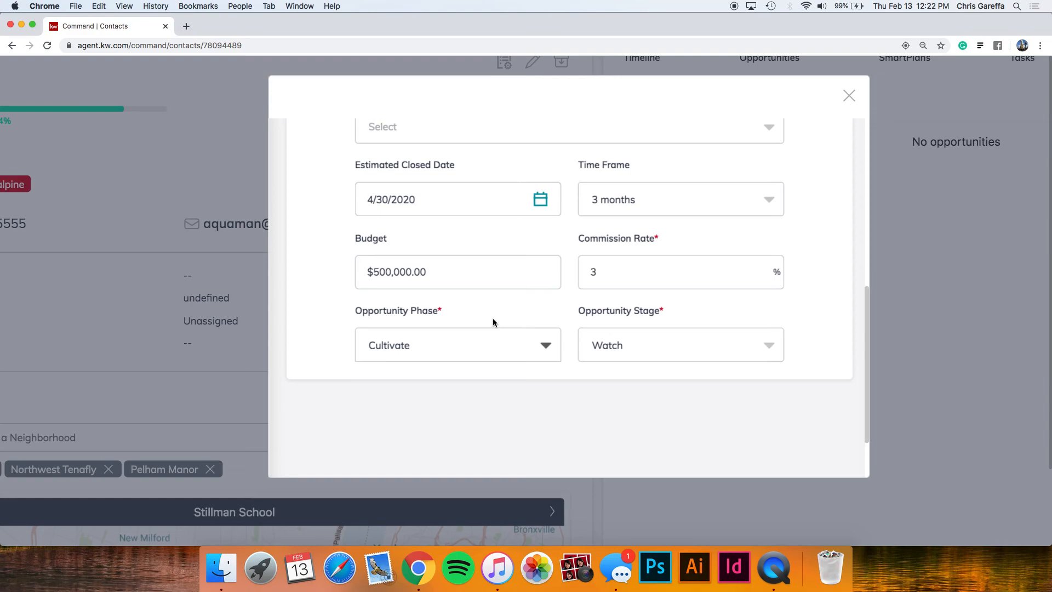
left_click(470, 343)
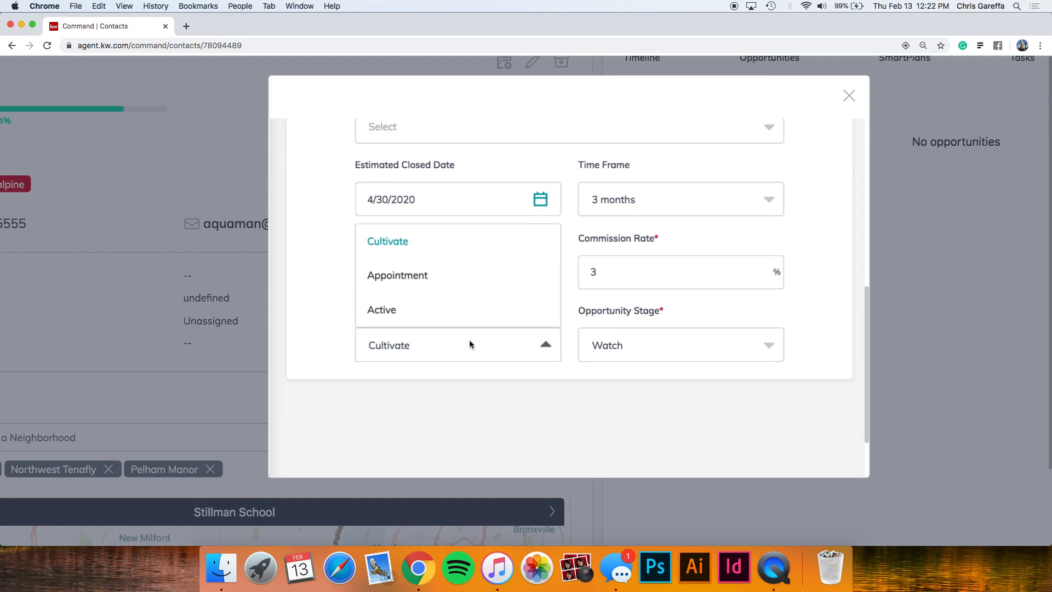
left_click(433, 311)
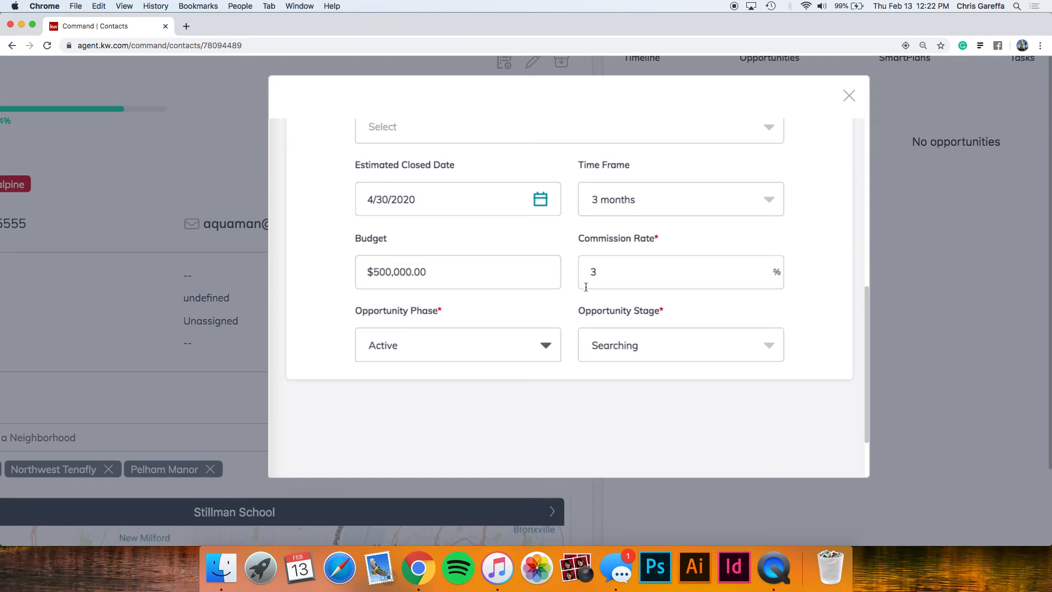
left_click(609, 345)
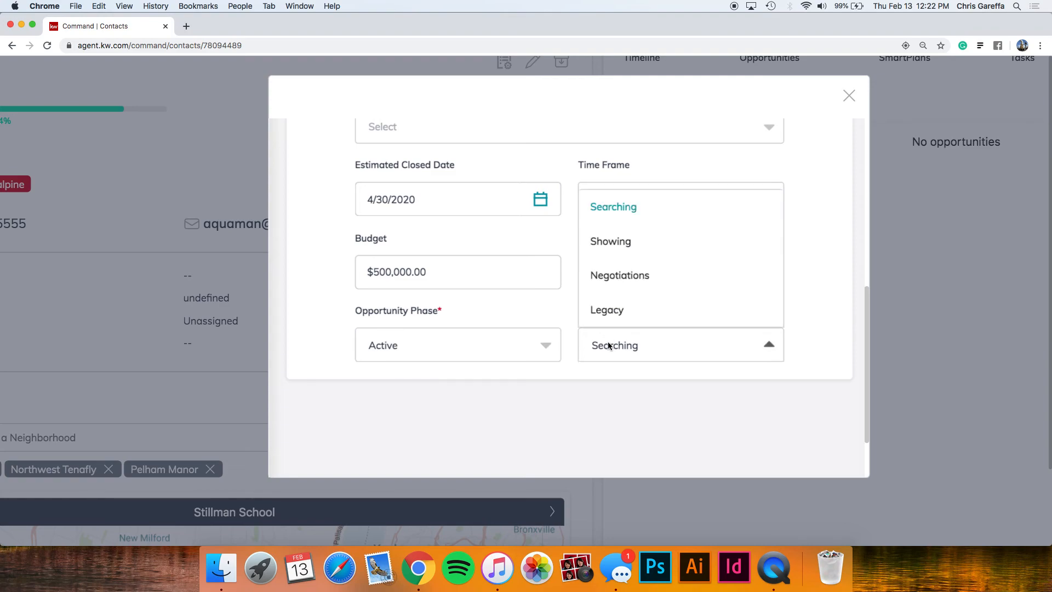
left_click(610, 244)
scroll(609, 248, "down", 3)
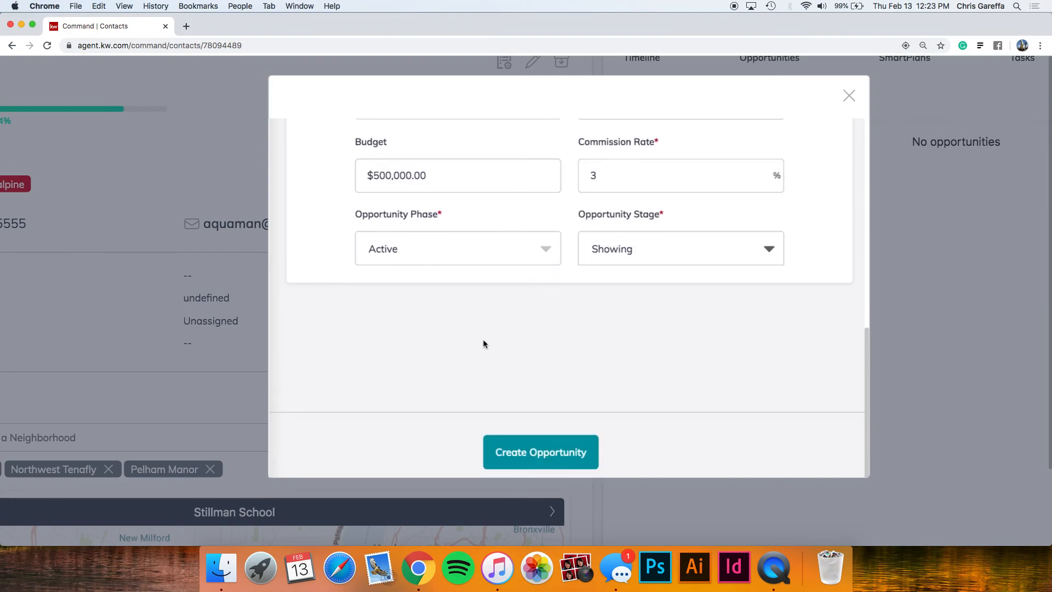
left_click(528, 453)
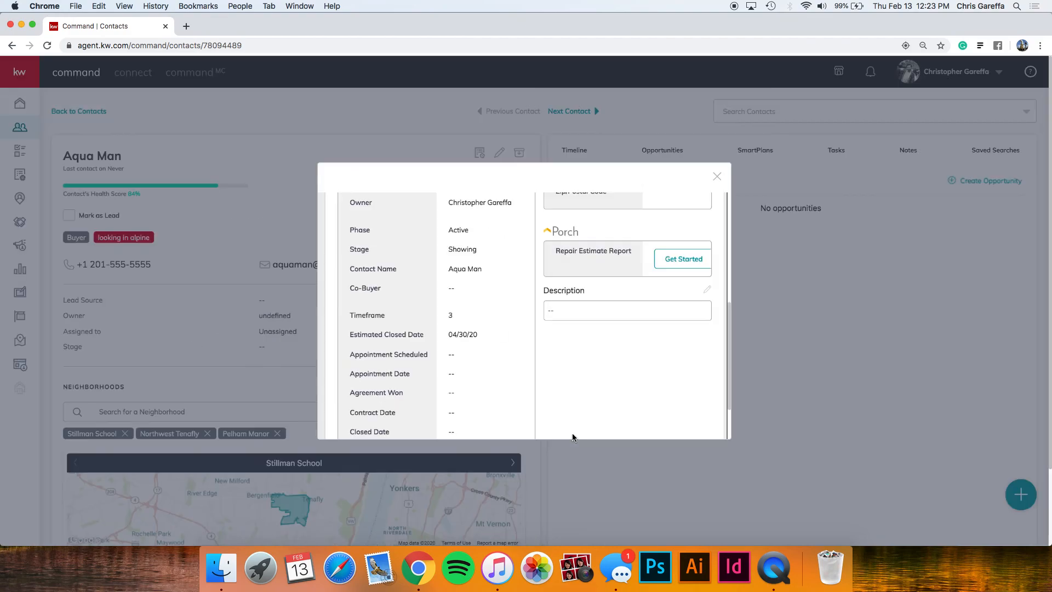
Close the opportunity details to return to the contact's Opportunities list.
scroll(556, 357, "up", 10)
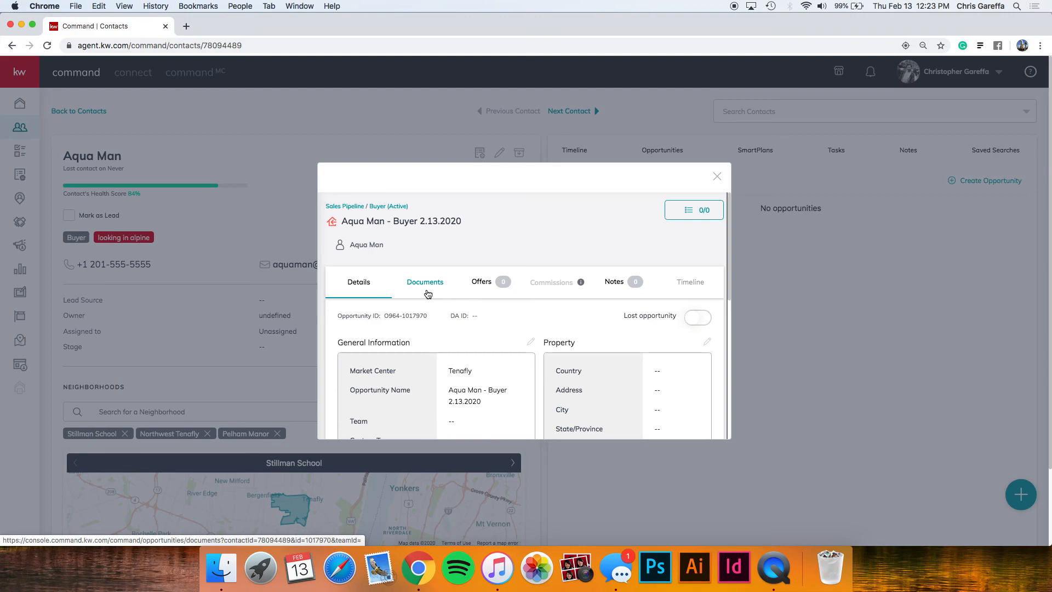
left_click(716, 178)
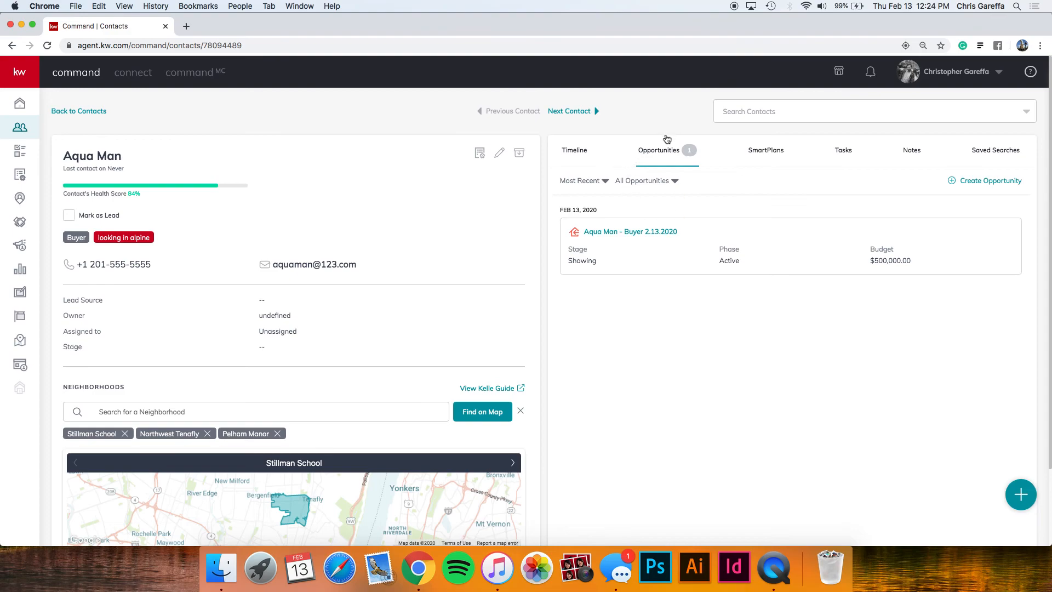
Switch to the contact's SmartPlans tab, which reports no SmartPlans yet.
left_click(753, 155)
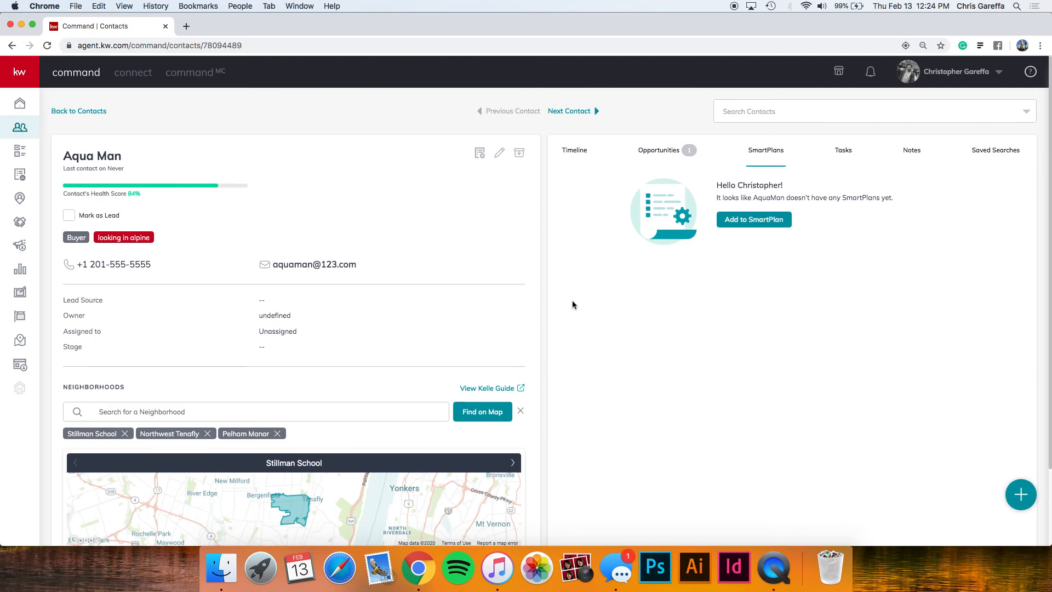
scroll(412, 329, "down", 2)
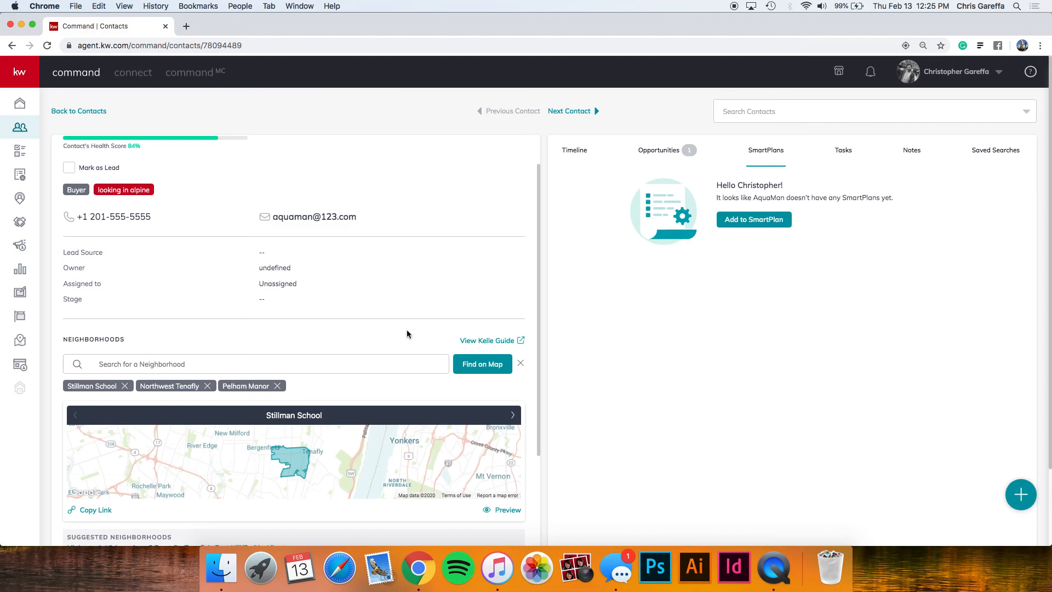
Preview the Stillman School neighborhood and open the $1,549,000 Tenafly listing.
scroll(407, 334, "down", 1)
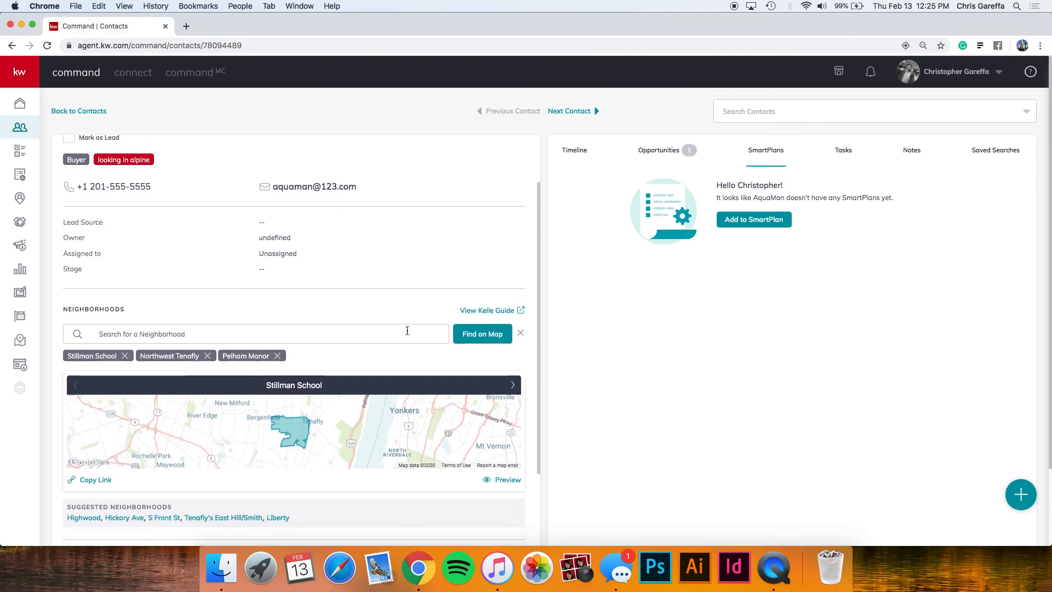
left_click(500, 481)
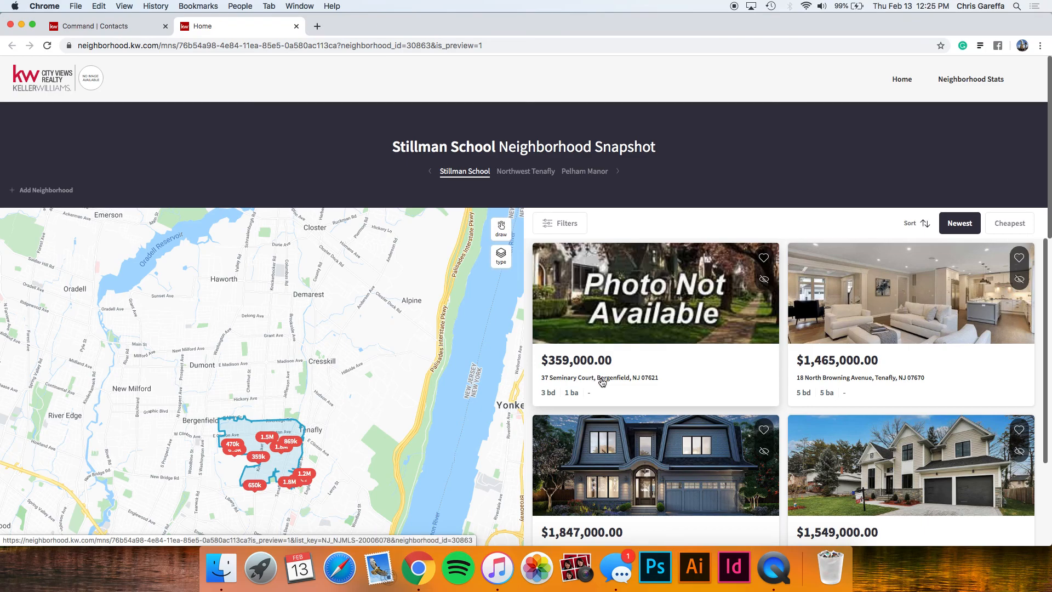
scroll(601, 381, "down", 3)
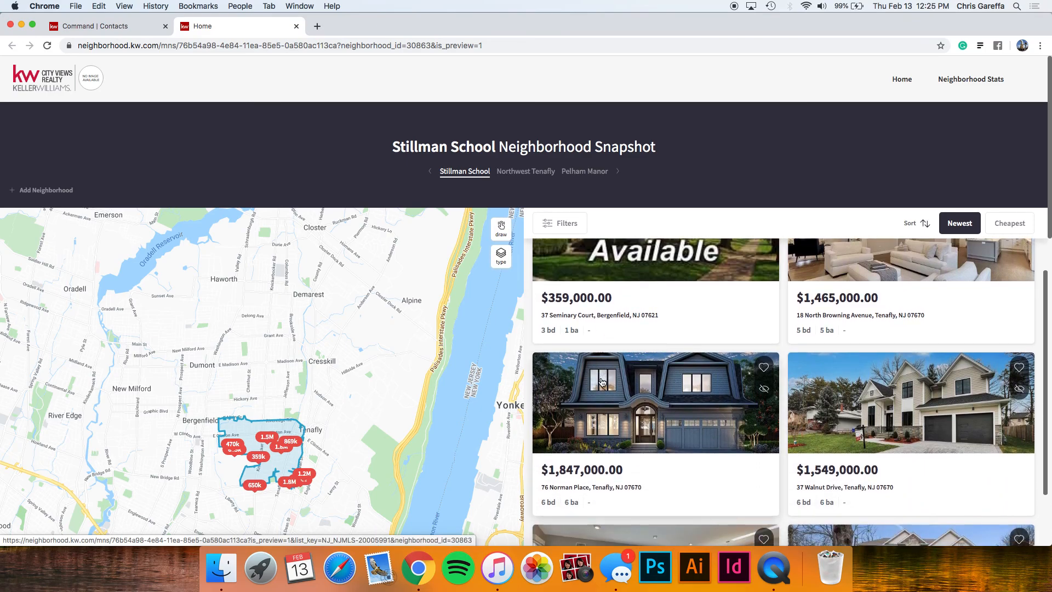
scroll(745, 383, "down", 5)
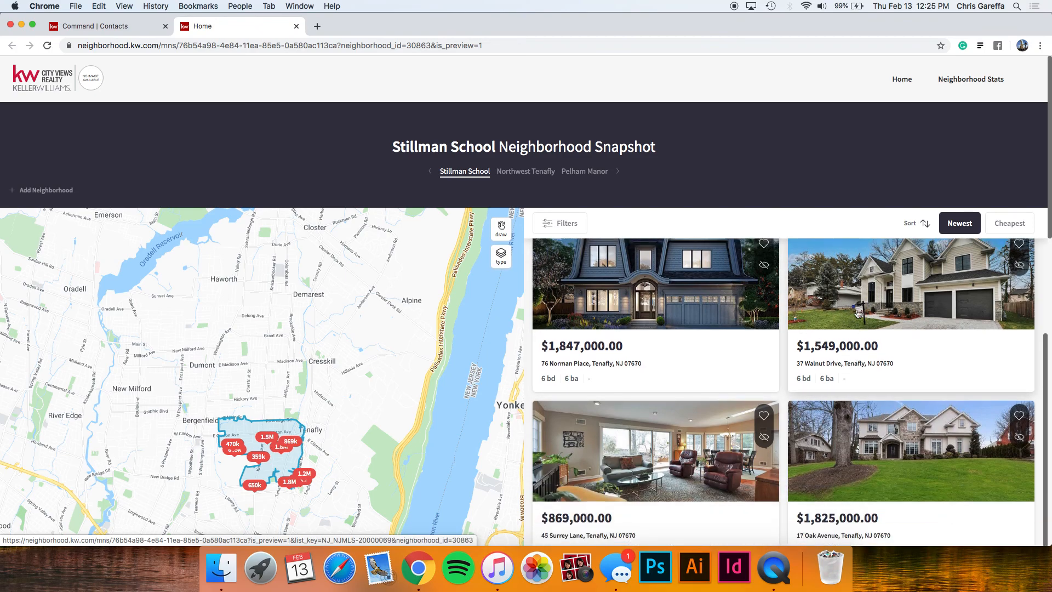
left_click(856, 309)
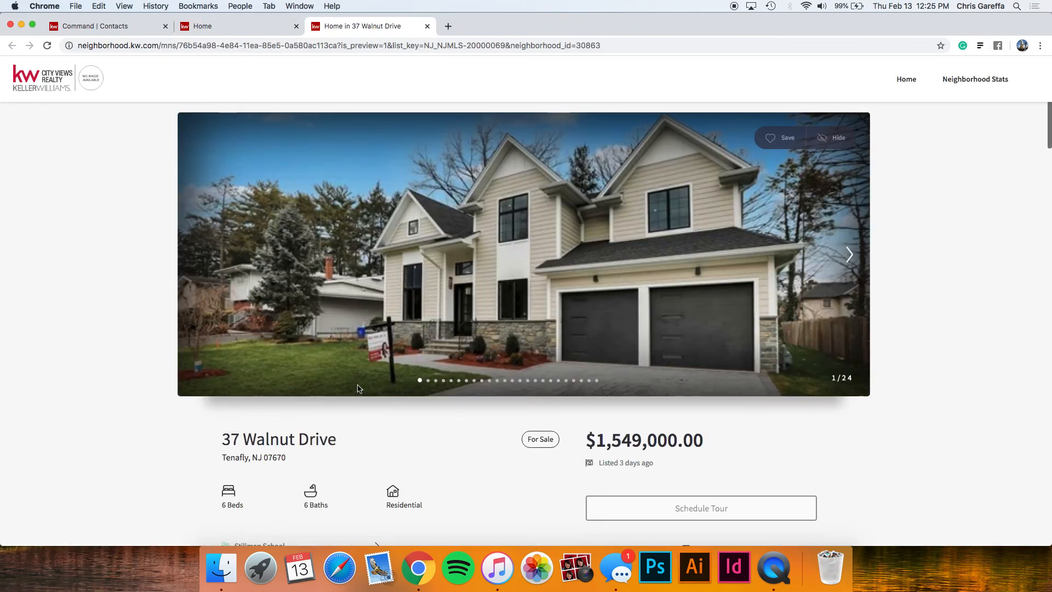
scroll(357, 386, "down", 2)
scroll(358, 388, "down", 5)
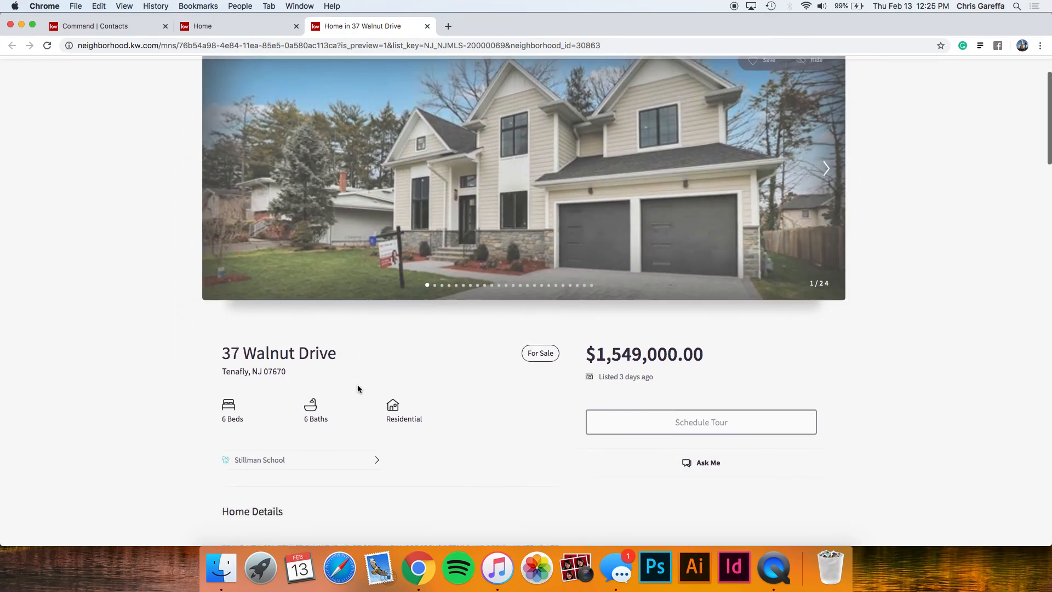
scroll(357, 388, "down", 1)
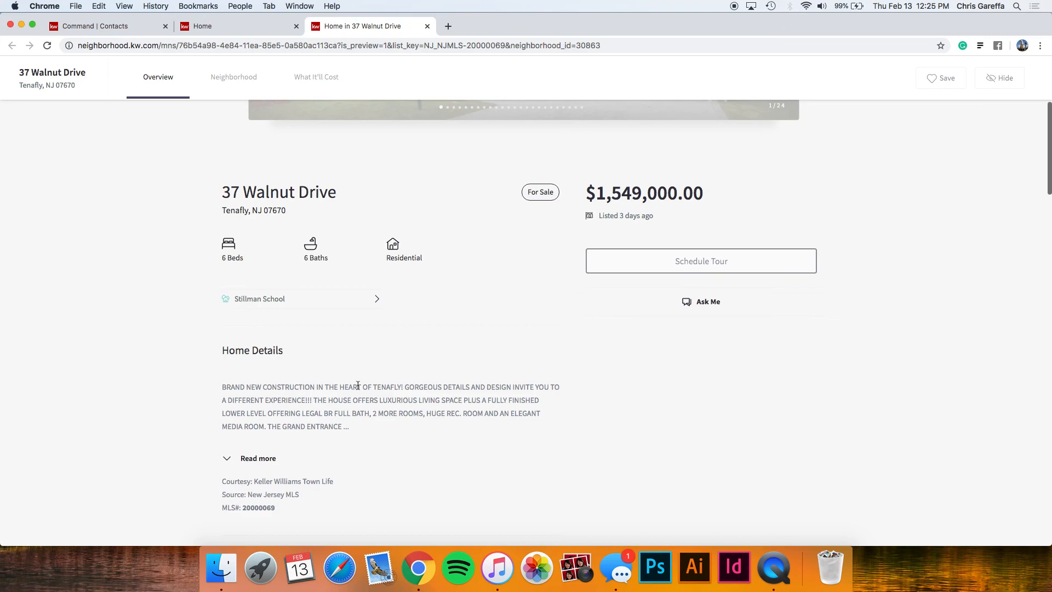
scroll(356, 380, "down", 4)
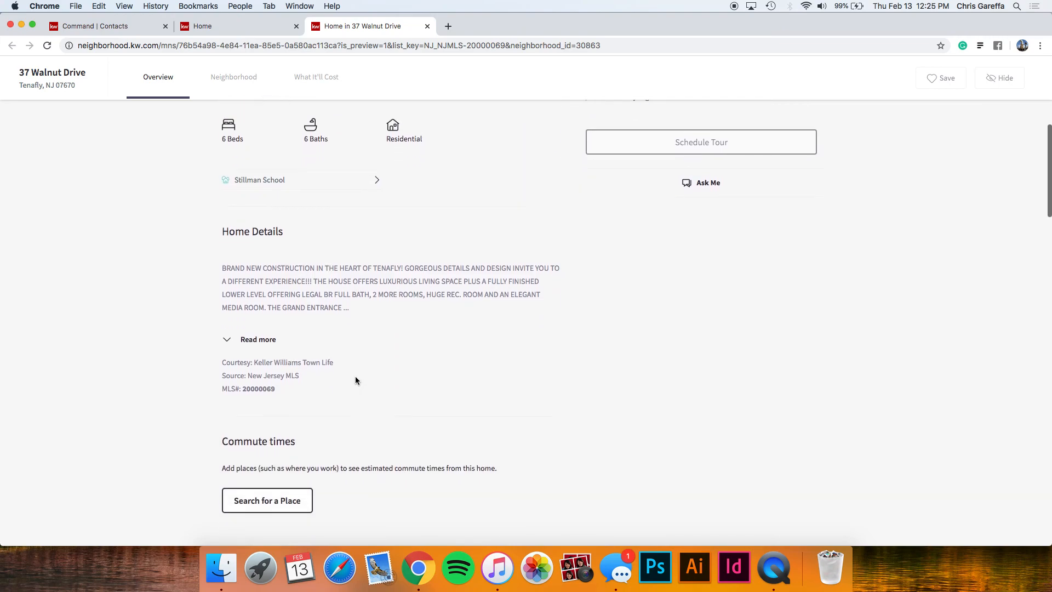
scroll(356, 380, "down", 6)
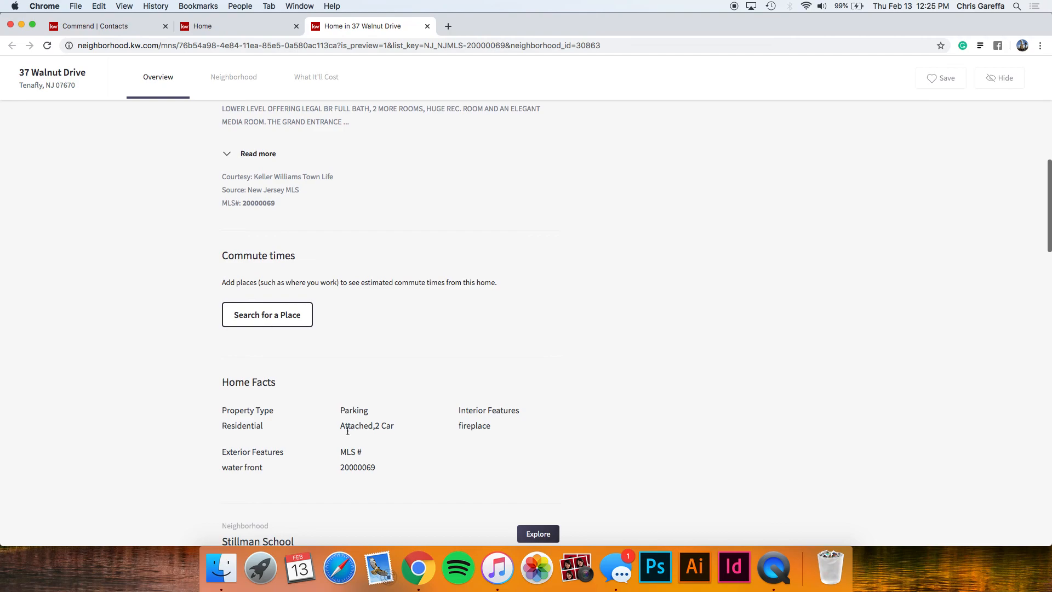
scroll(346, 430, "down", 3)
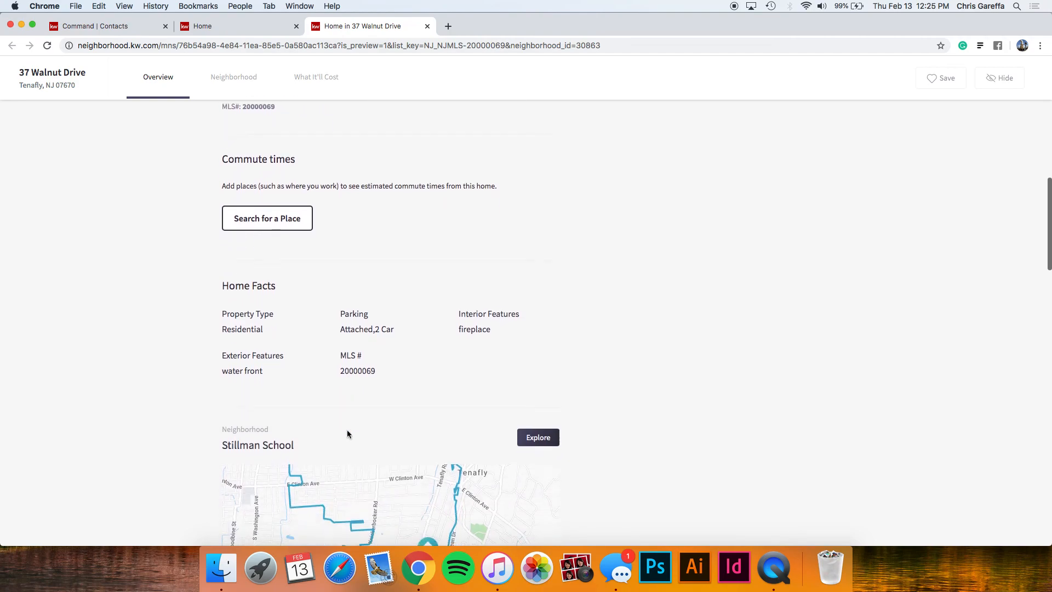
scroll(208, 453, "down", 5)
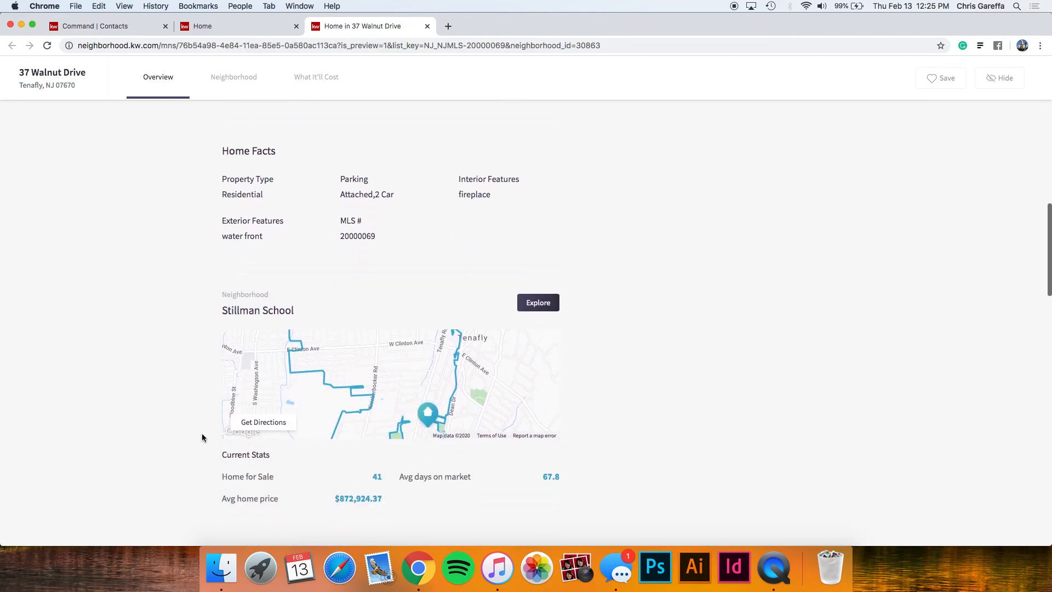
scroll(202, 437, "down", 1)
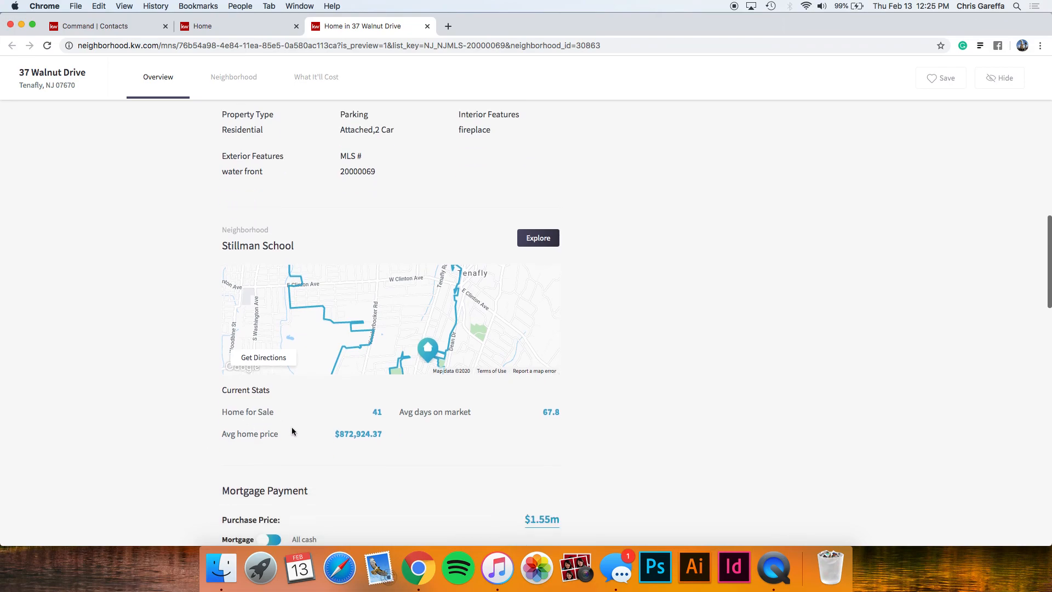
scroll(292, 430, "down", 1)
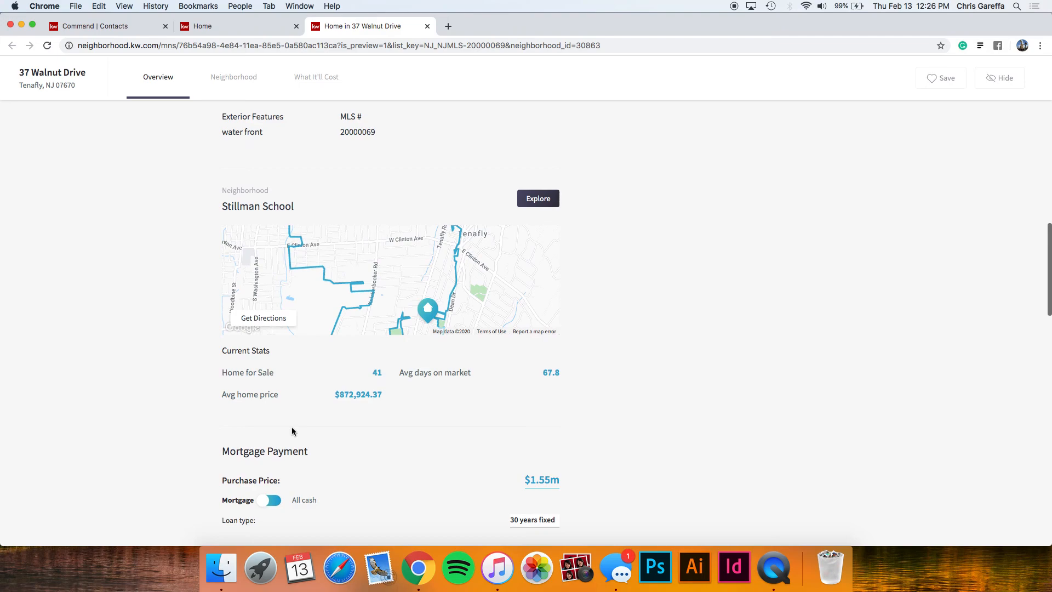
scroll(292, 431, "down", 2)
scroll(292, 427, "down", 2)
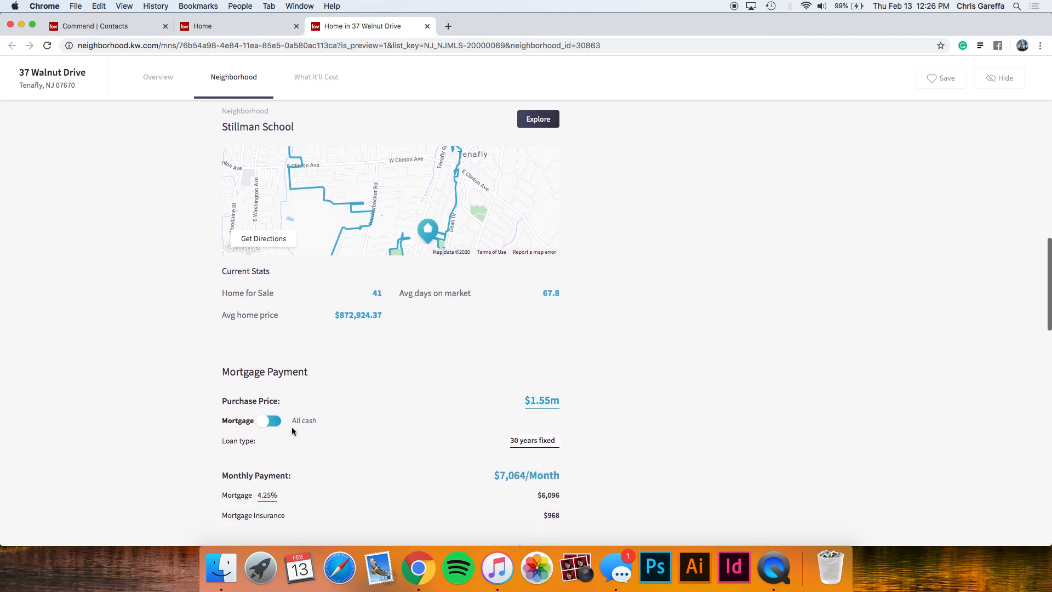
scroll(344, 363, "down", 5)
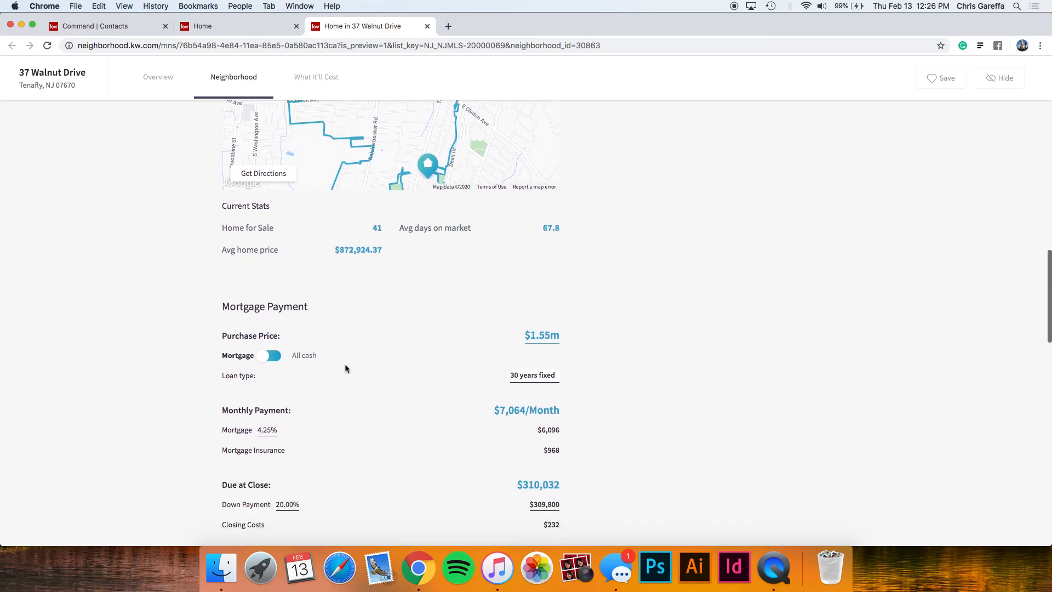
scroll(340, 358, "down", 5)
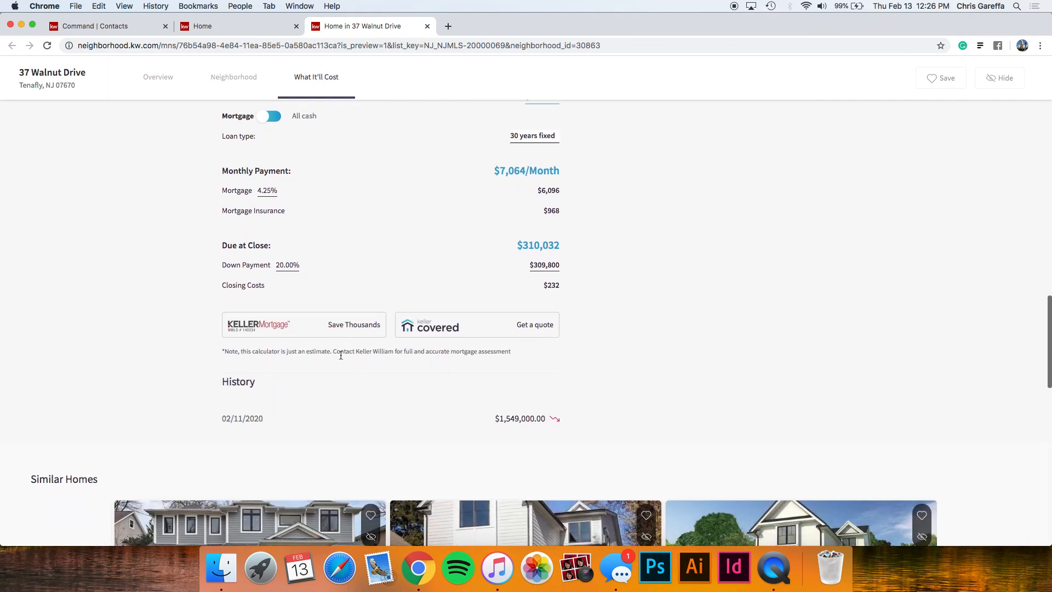
scroll(341, 355, "down", 6)
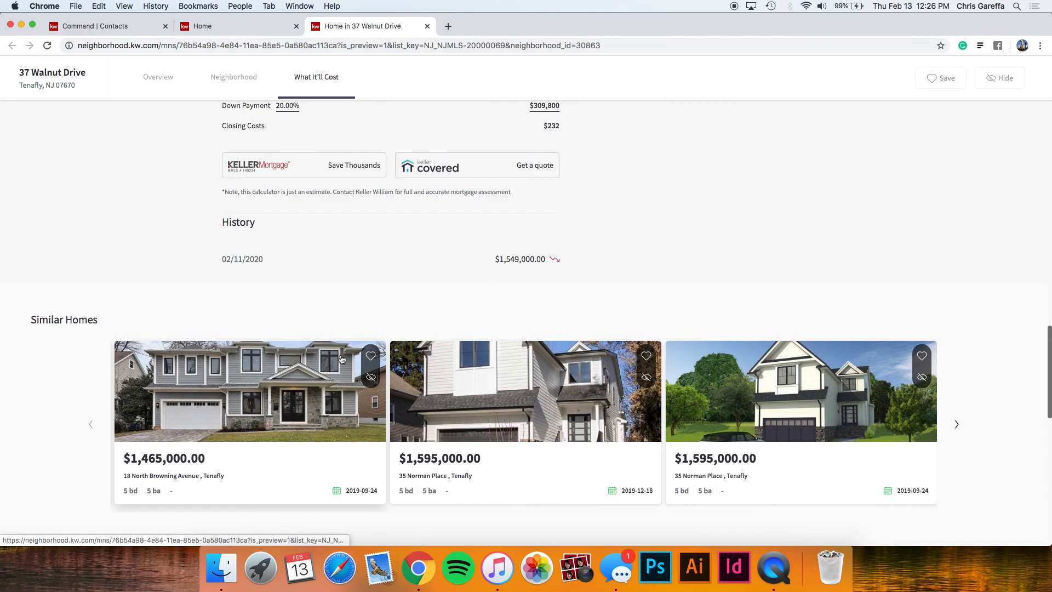
scroll(340, 358, "down", 9)
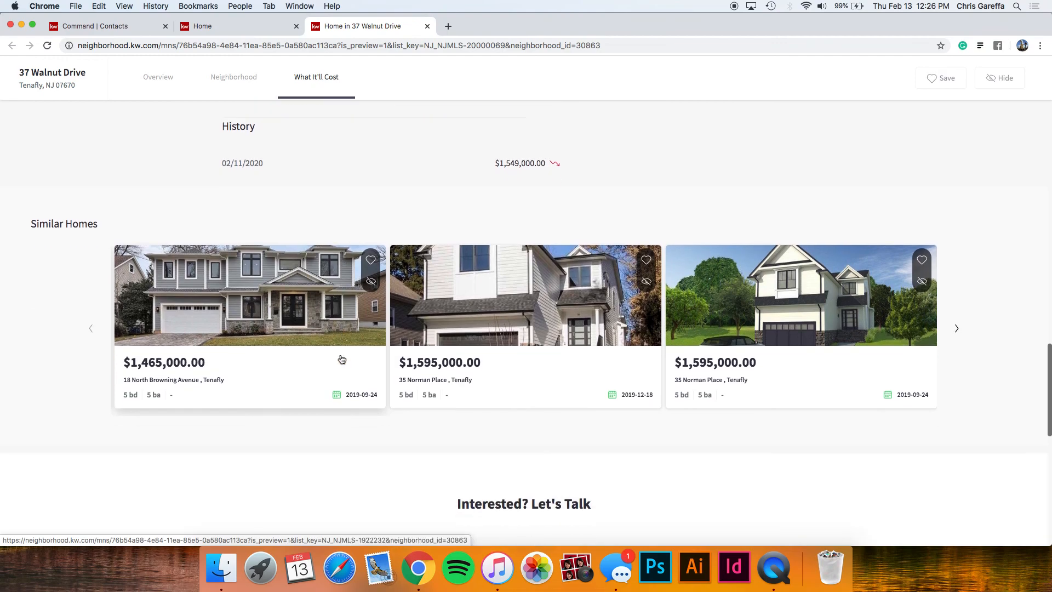
scroll(340, 358, "down", 2)
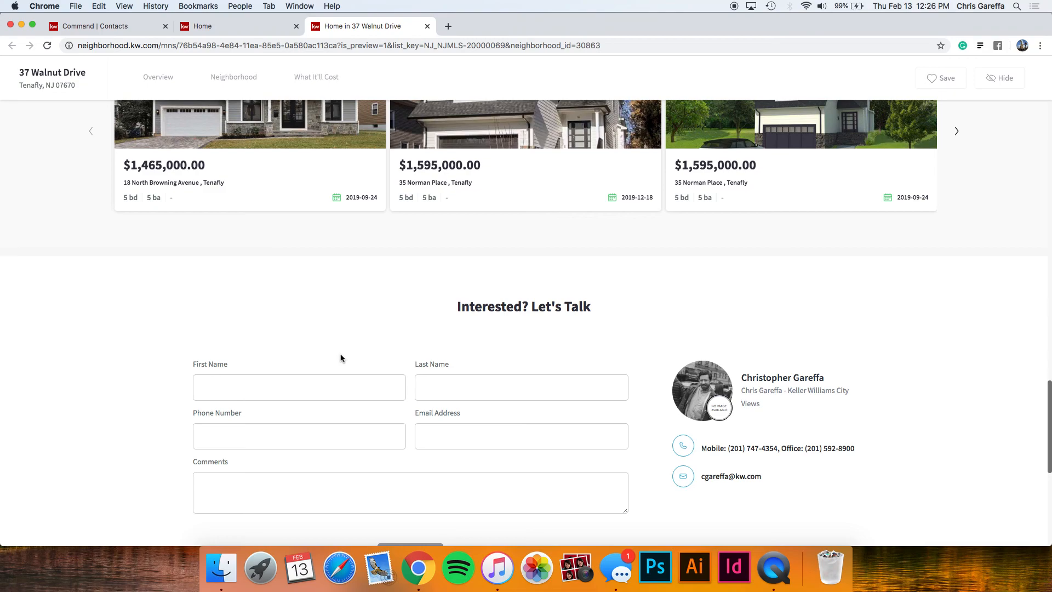
scroll(341, 358, "down", 1)
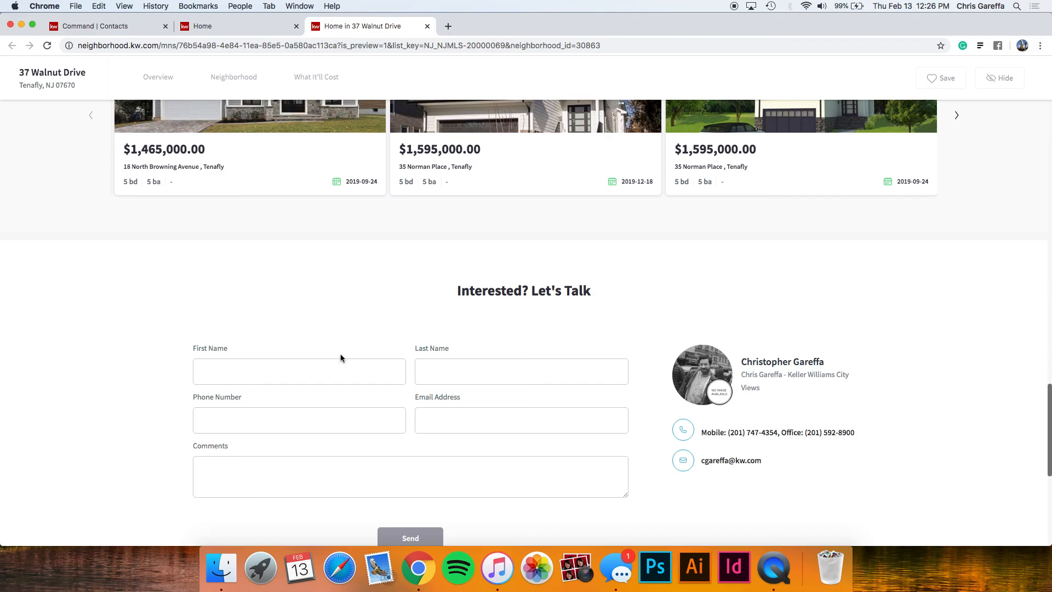
scroll(340, 359, "down", 1)
left_click(281, 361)
left_click(431, 354)
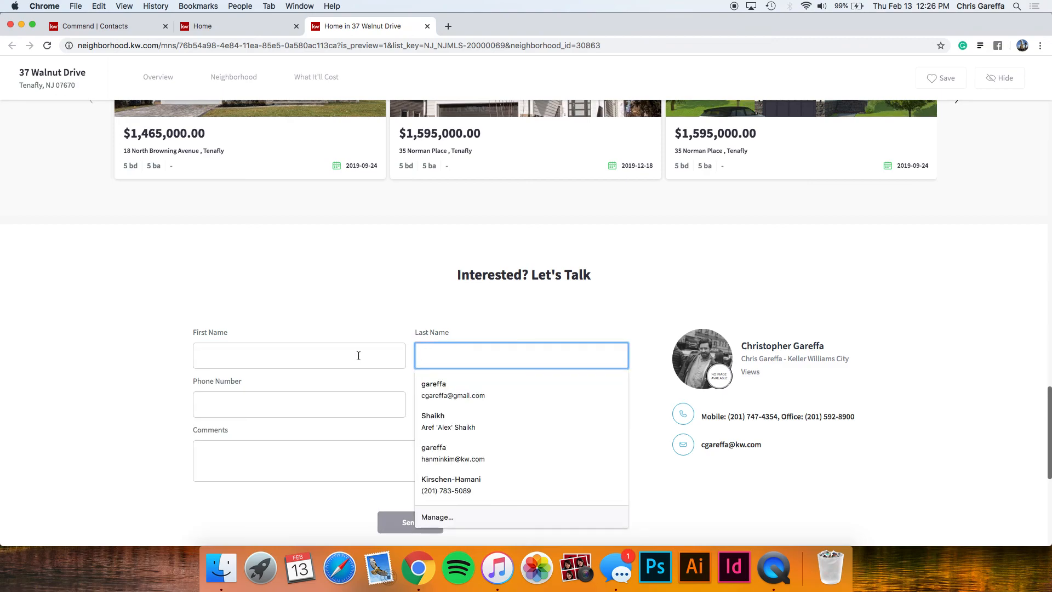
left_click(376, 320)
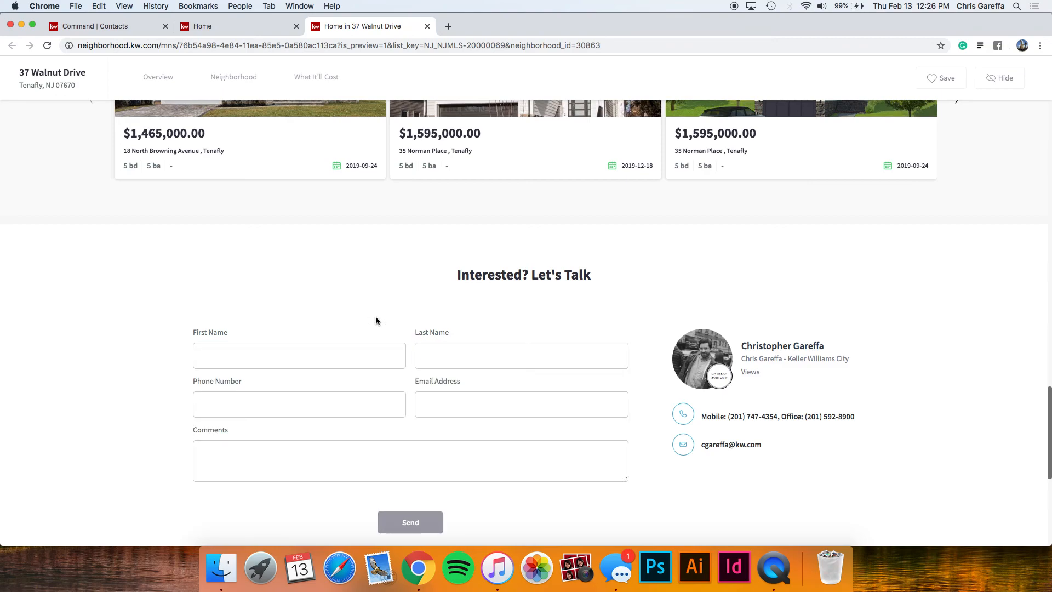
scroll(376, 320, "up", 10)
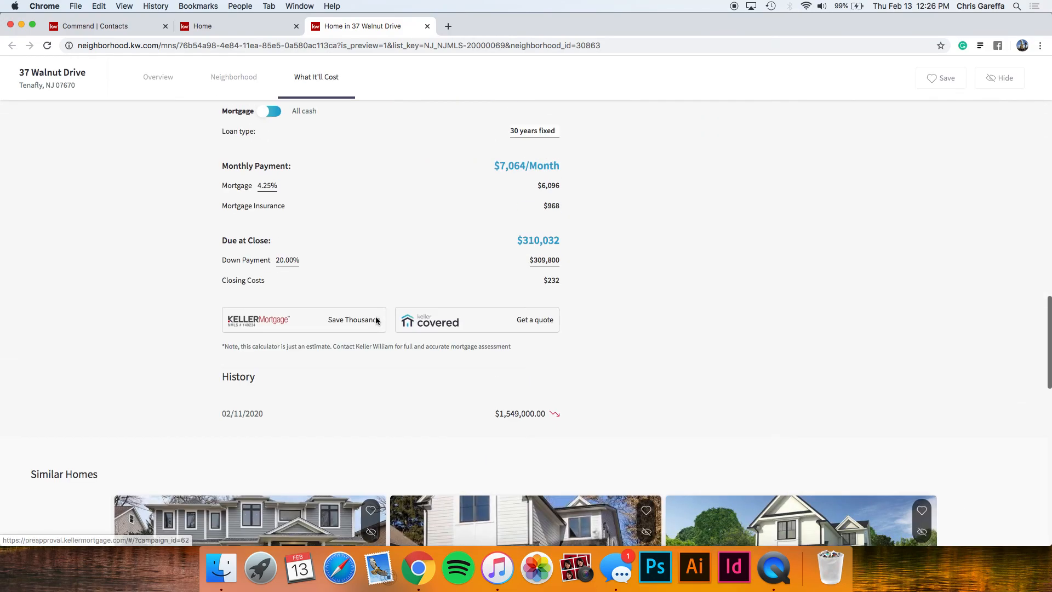
scroll(376, 320, "up", 15)
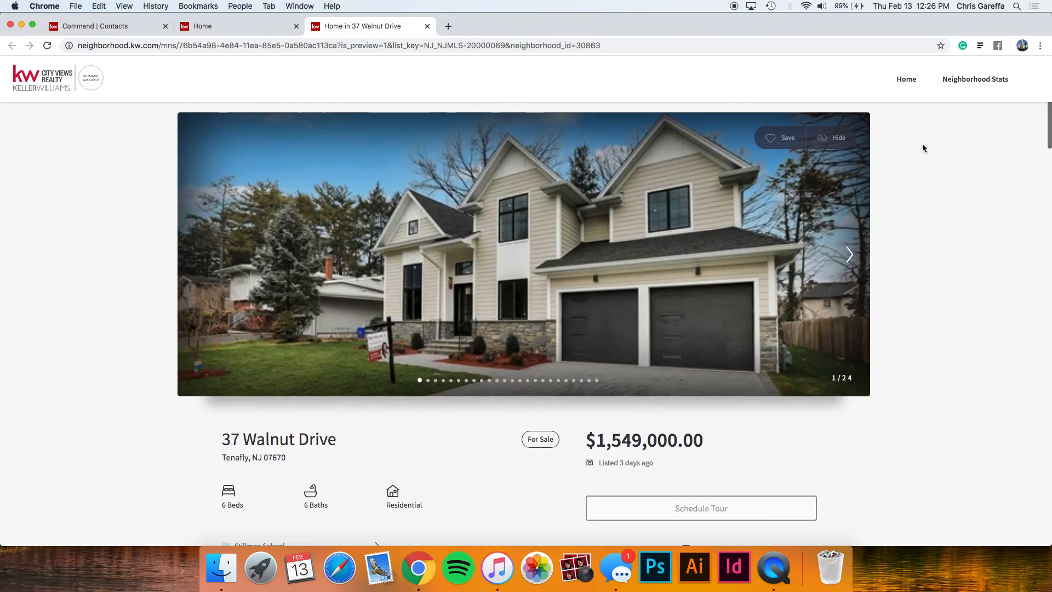
Open Stillman School's neighborhood stats, close the Home tab, and begin adding a commute location.
left_click(955, 81)
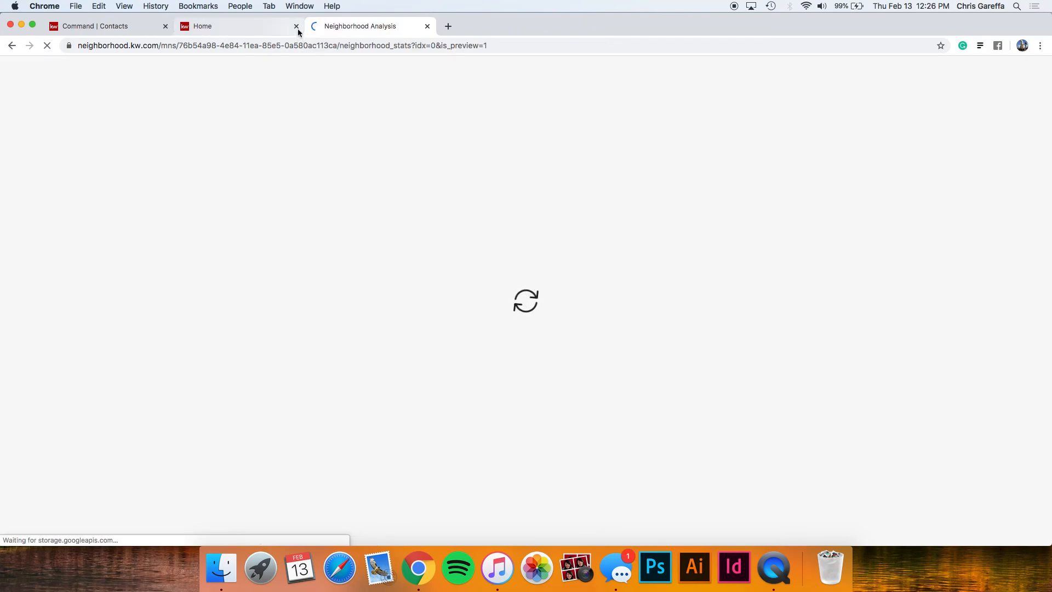
left_click(296, 26)
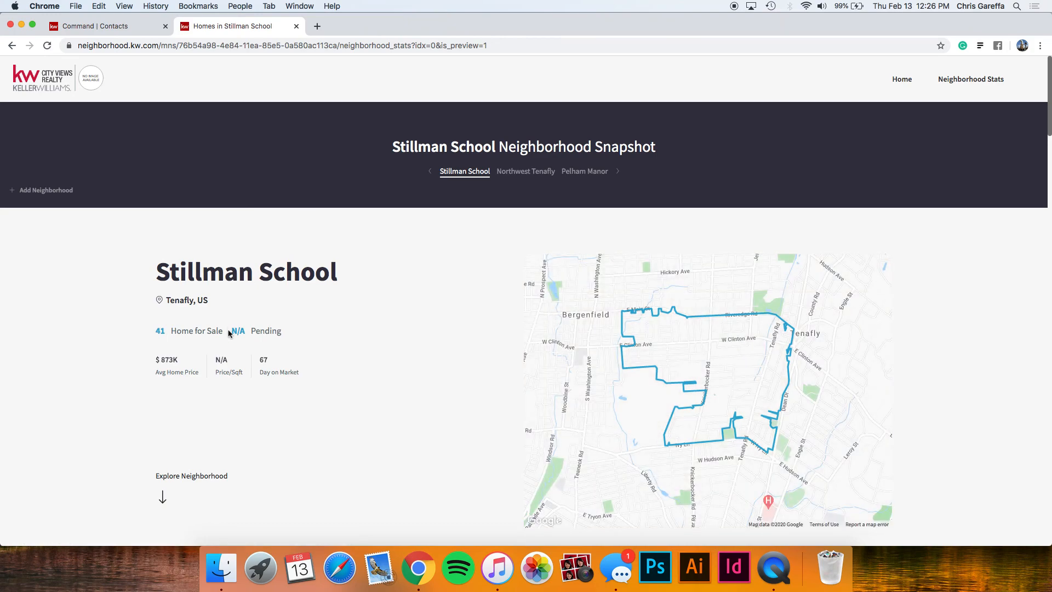
scroll(286, 340, "down", 5)
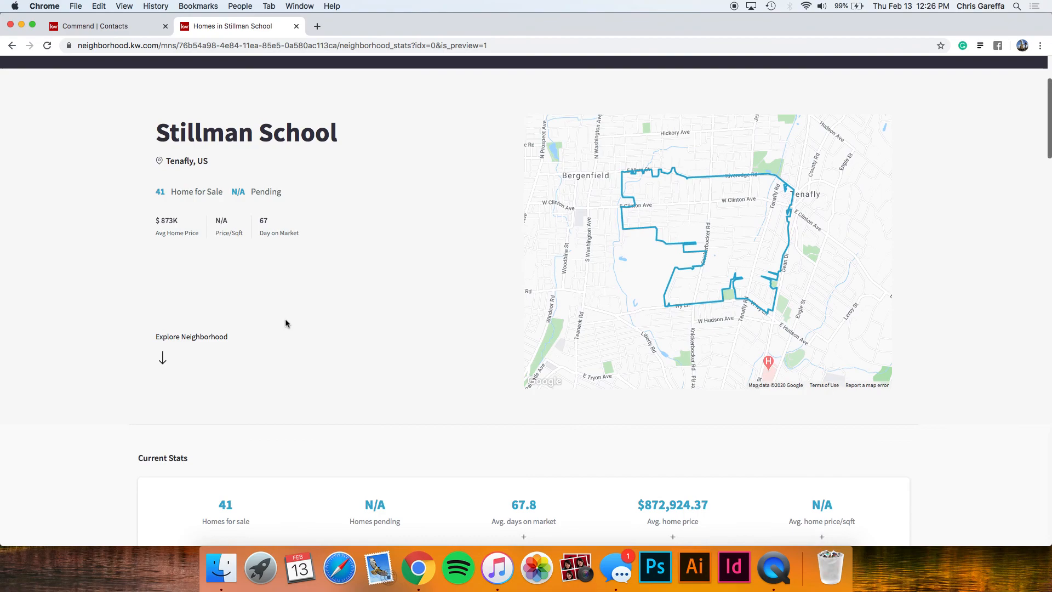
scroll(285, 322, "down", 7)
scroll(288, 296, "down", 2)
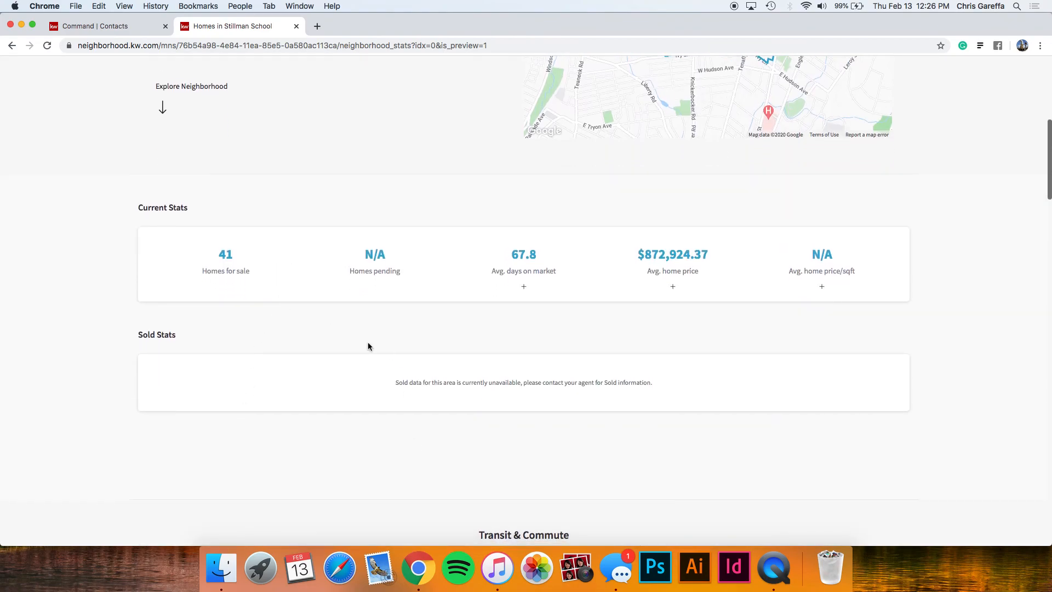
scroll(367, 344, "down", 1)
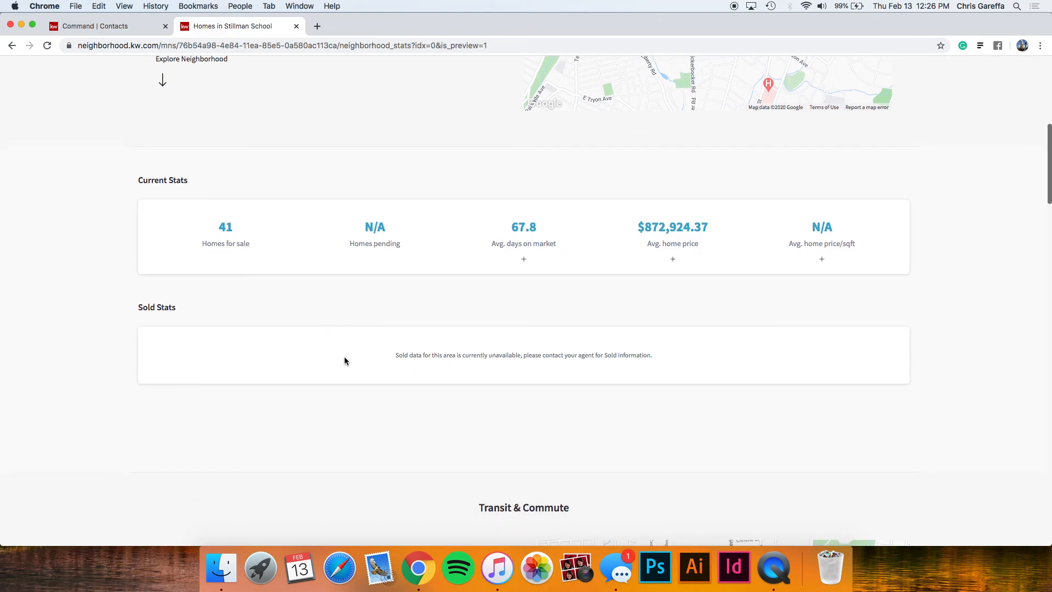
scroll(345, 357, "down", 6)
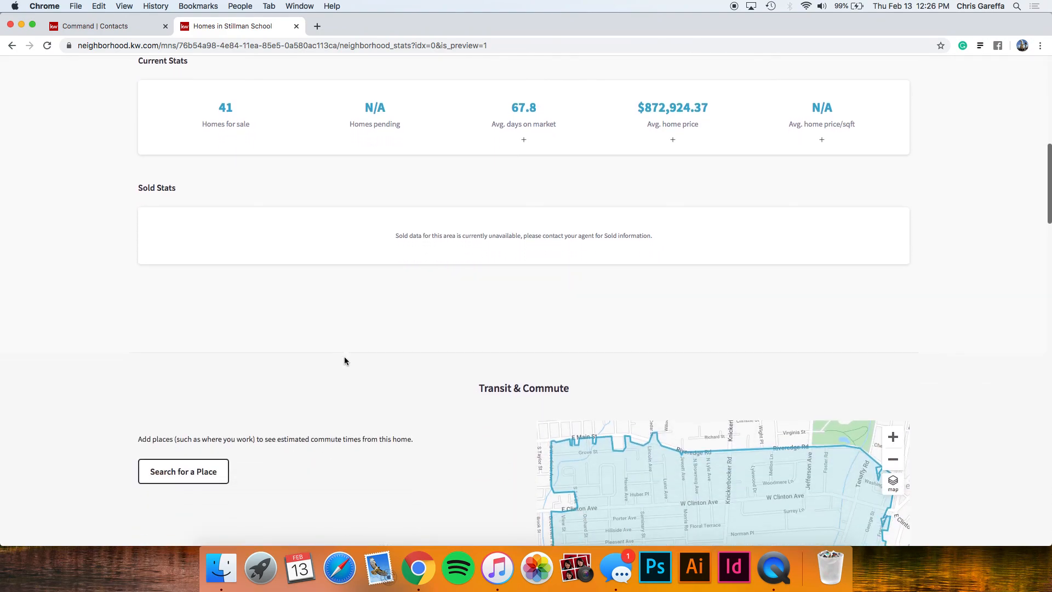
scroll(344, 360, "down", 3)
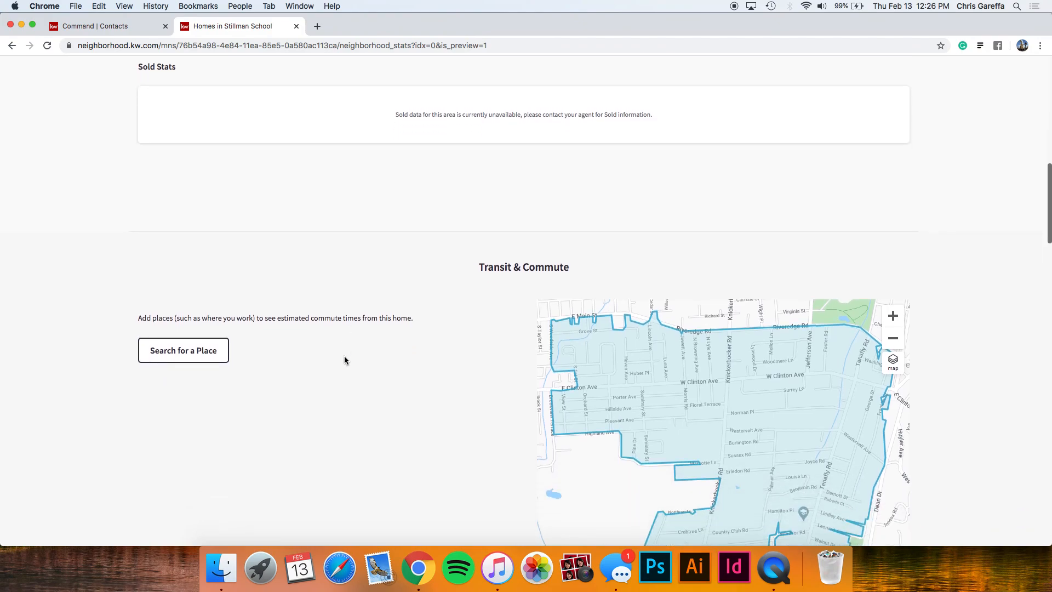
scroll(344, 360, "down", 1)
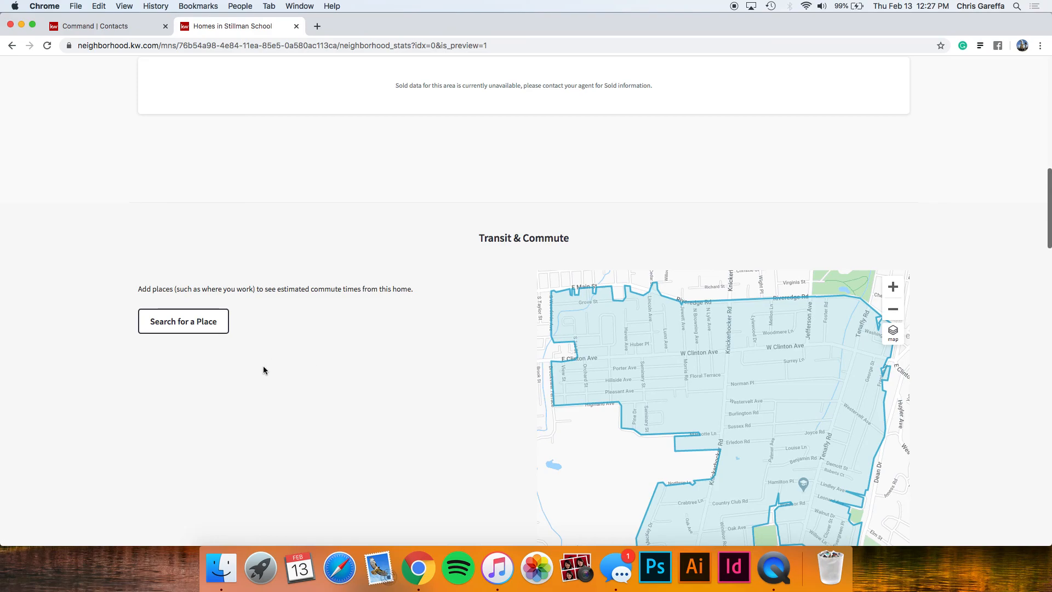
left_click(209, 334)
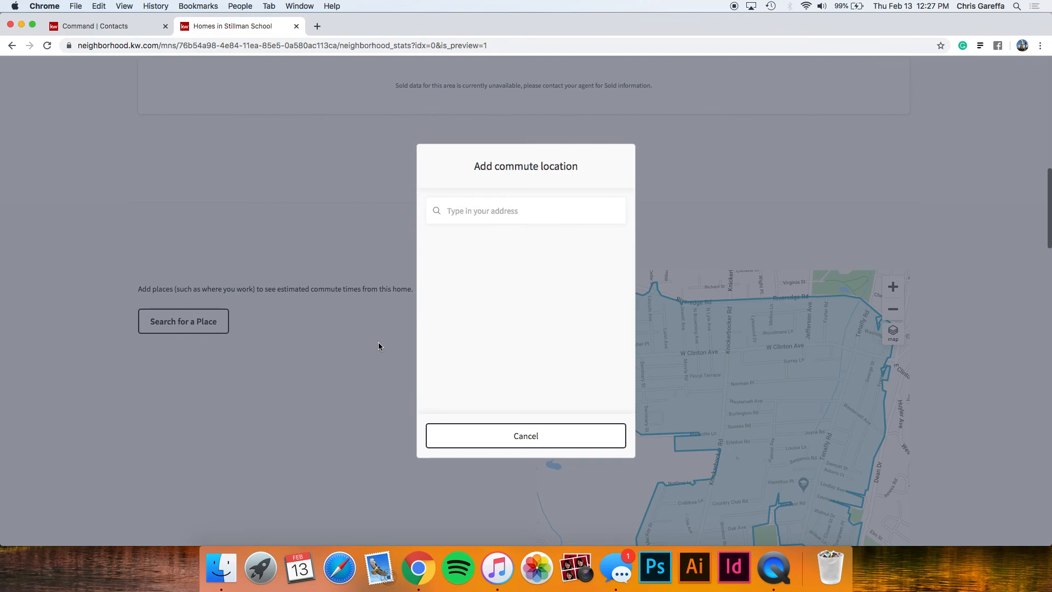
Add Penn Station, New York, NY as the commute destination.
left_click(519, 217)
type("p")
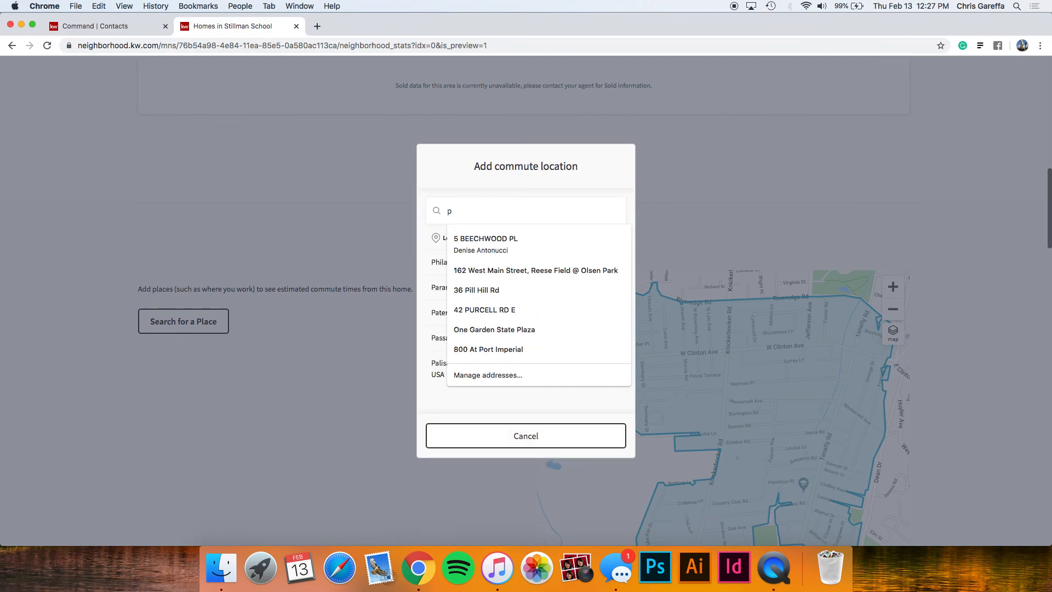
type("enn statio")
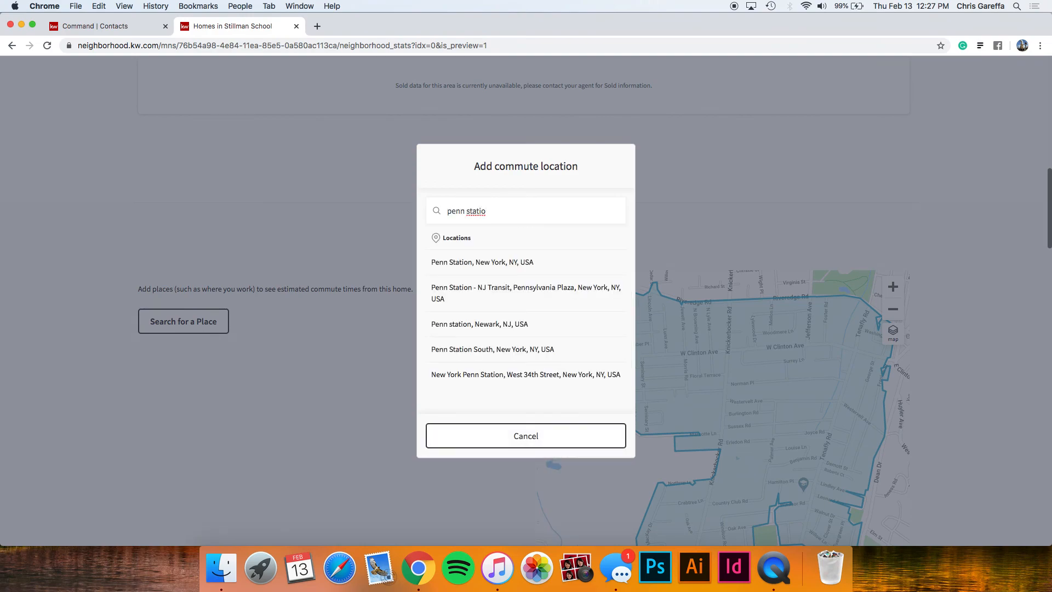
left_click(515, 261)
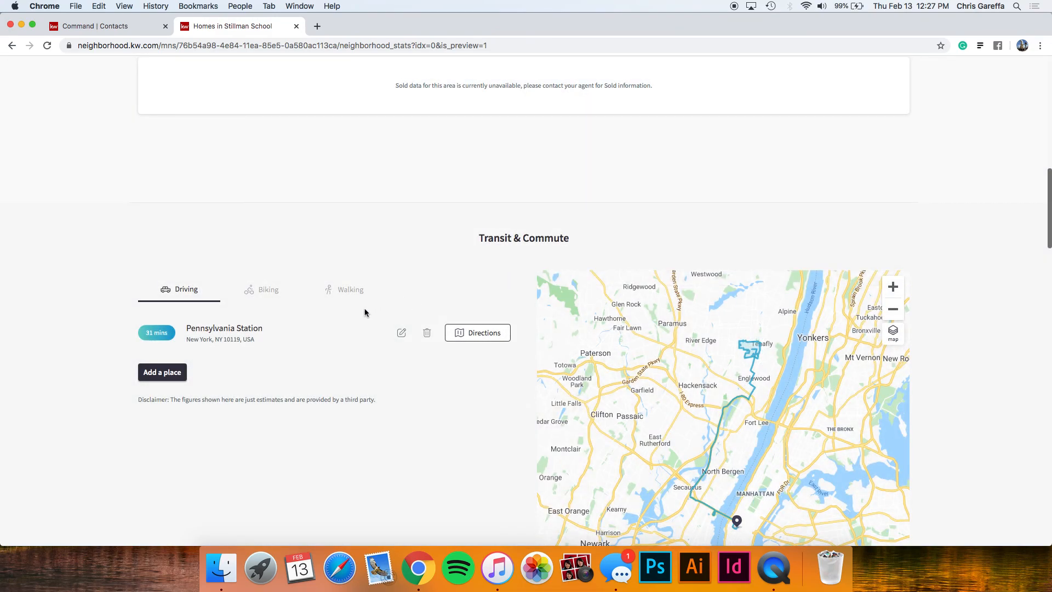
Compare biking, walking and driving commute times to Pennsylvania Station.
left_click(273, 297)
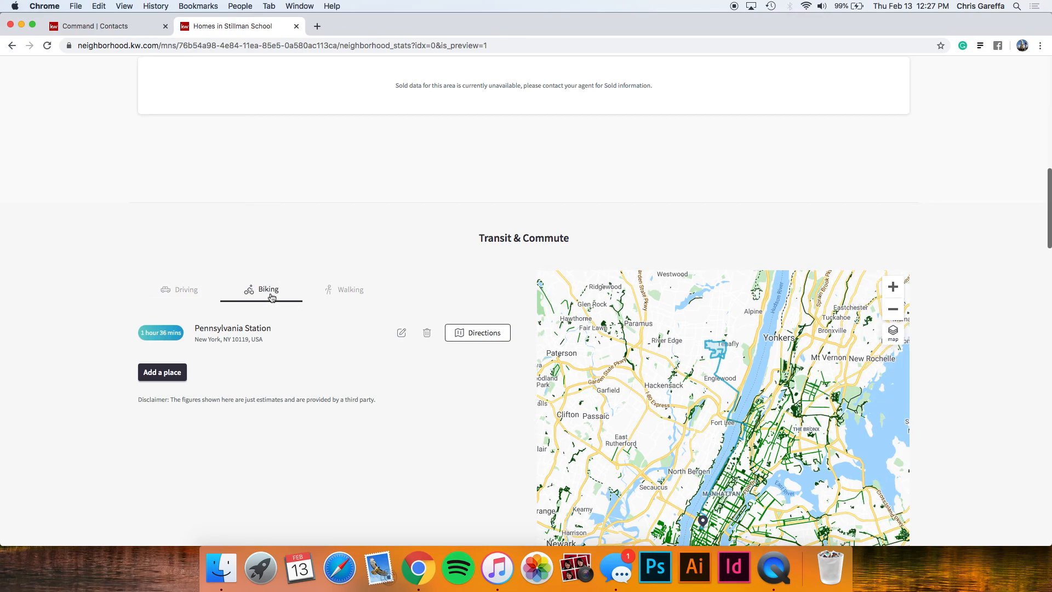
left_click(341, 299)
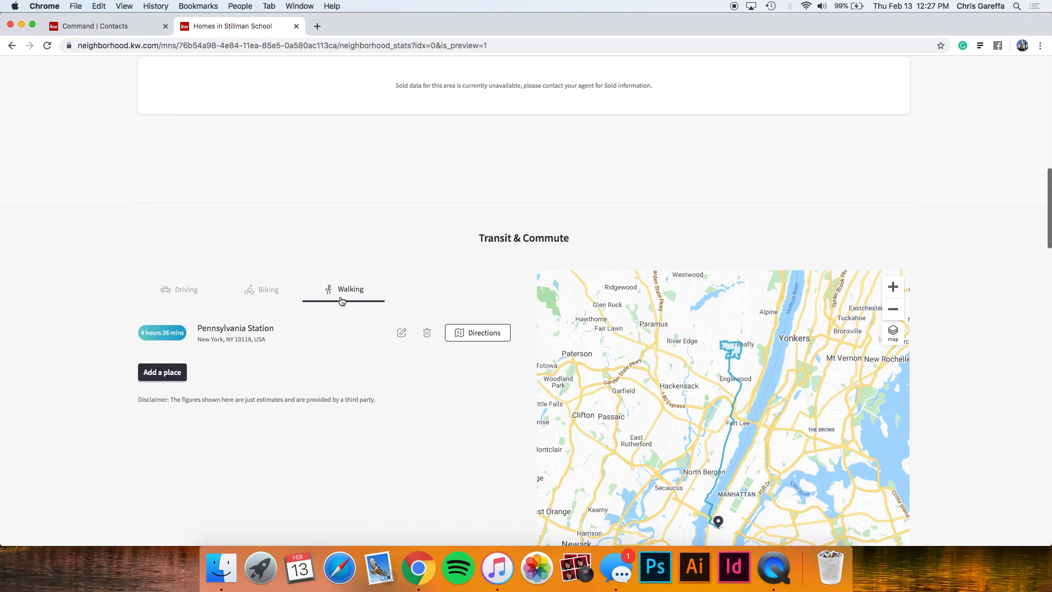
left_click(198, 296)
scroll(265, 301, "down", 3)
Scroll down the Stillman School neighborhood page and advance the Places list by two places.
scroll(266, 300, "down", 10)
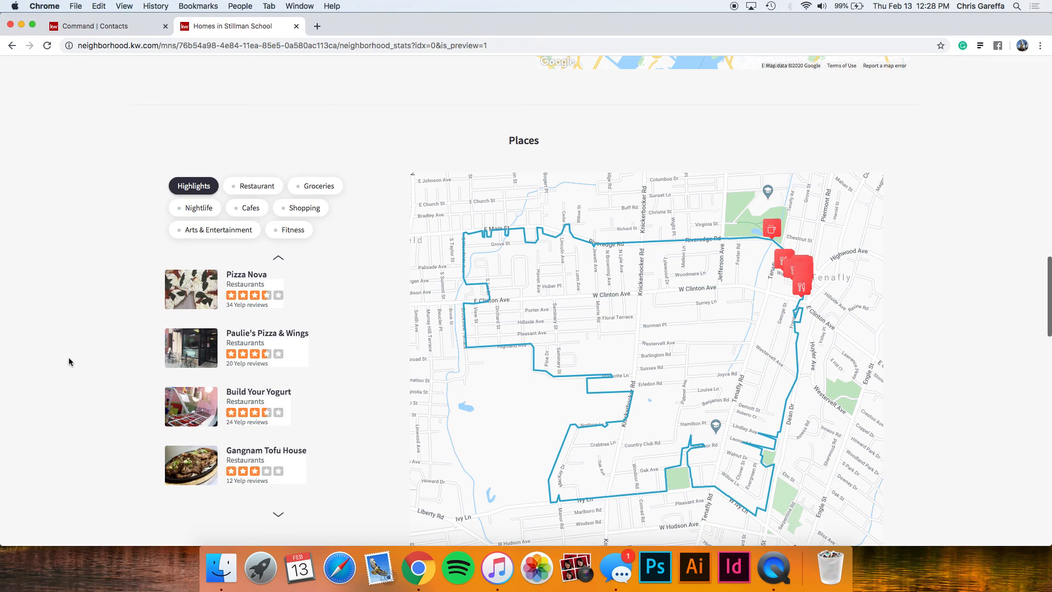
scroll(75, 367, "down", 1)
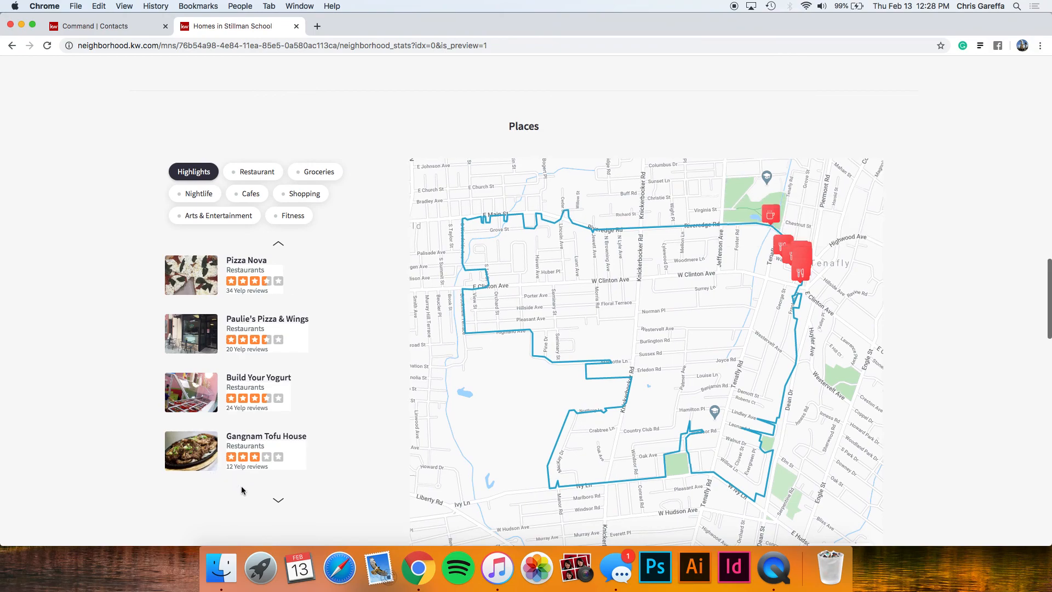
mouse_move(267, 460)
left_click(279, 500)
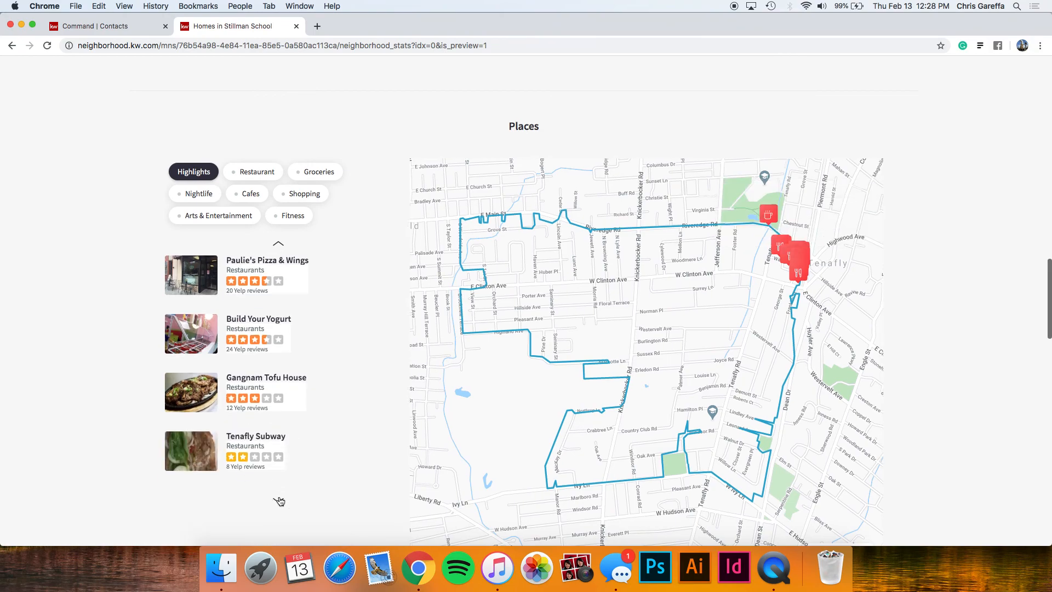
left_click(278, 500)
Scroll through the homes for sale and recently sold listings, then close the neighborhood page with Cmd+W.
mouse_move(296, 410)
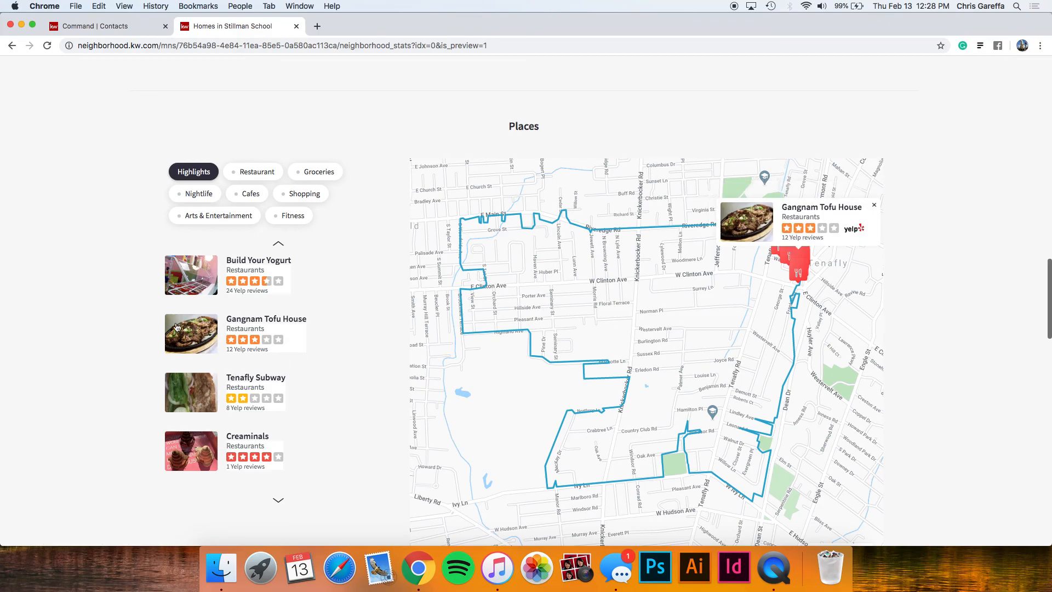
scroll(189, 411, "down", 7)
scroll(188, 411, "down", 5)
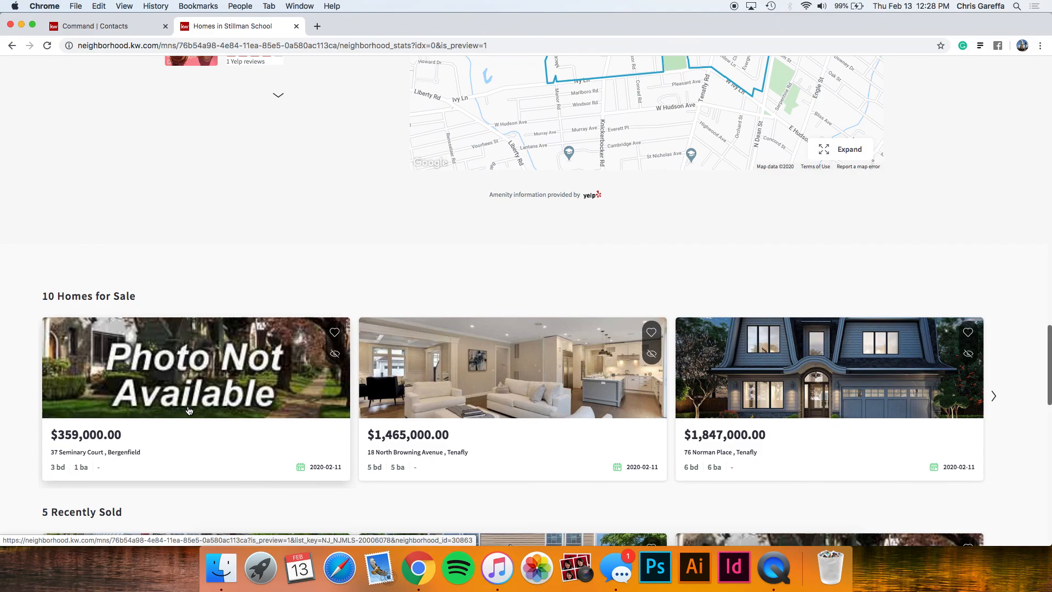
scroll(177, 376, "down", 3)
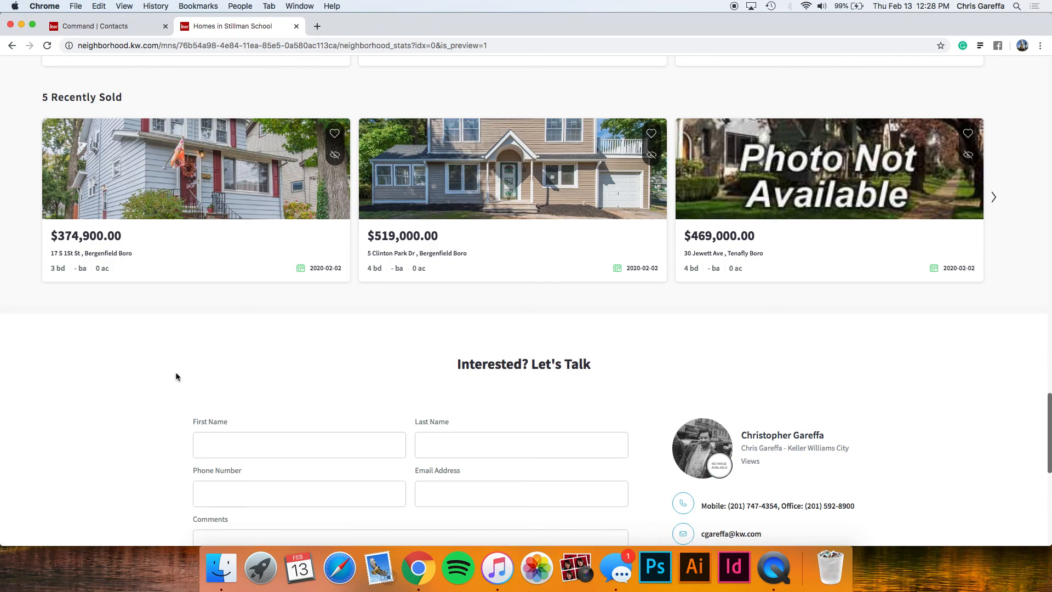
key("super+w")
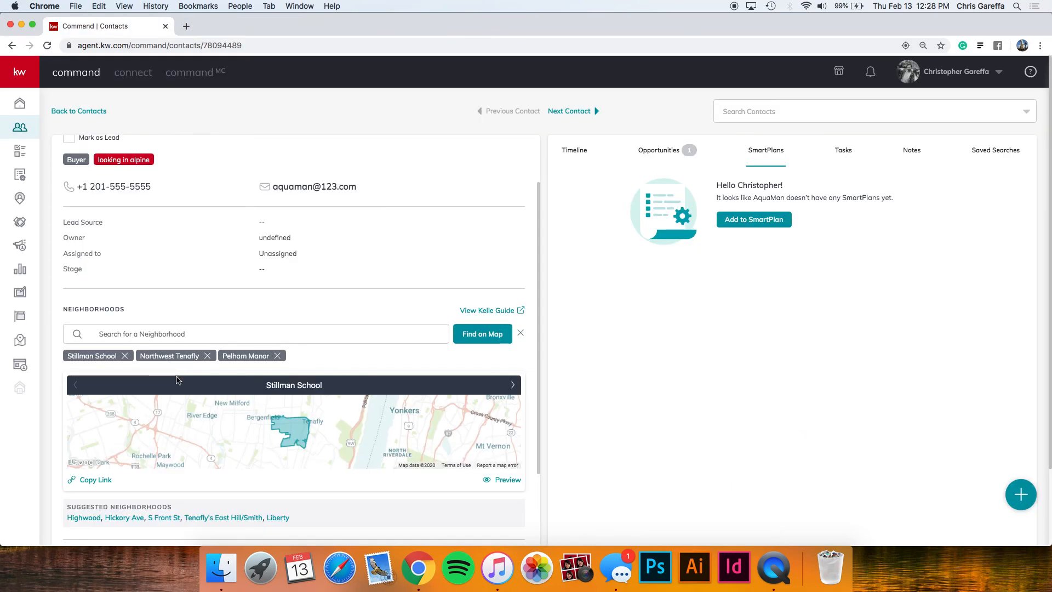
View the Monthly Neighborhood SmartPlan's steps for Aqua Man, then close the choices without adding one.
scroll(239, 336, "up", 3)
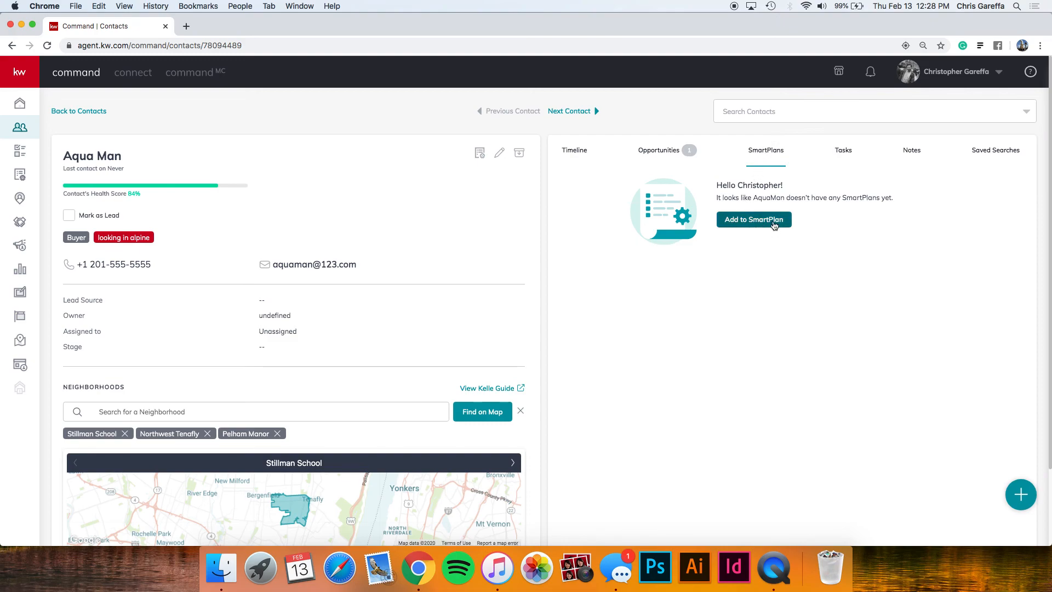
left_click(750, 225)
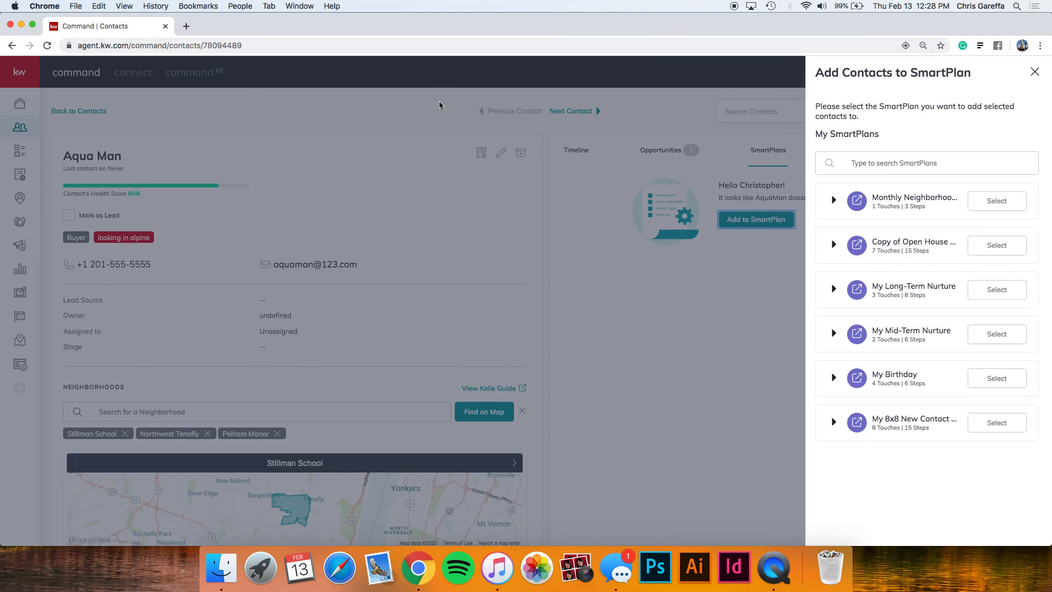
left_click(831, 201)
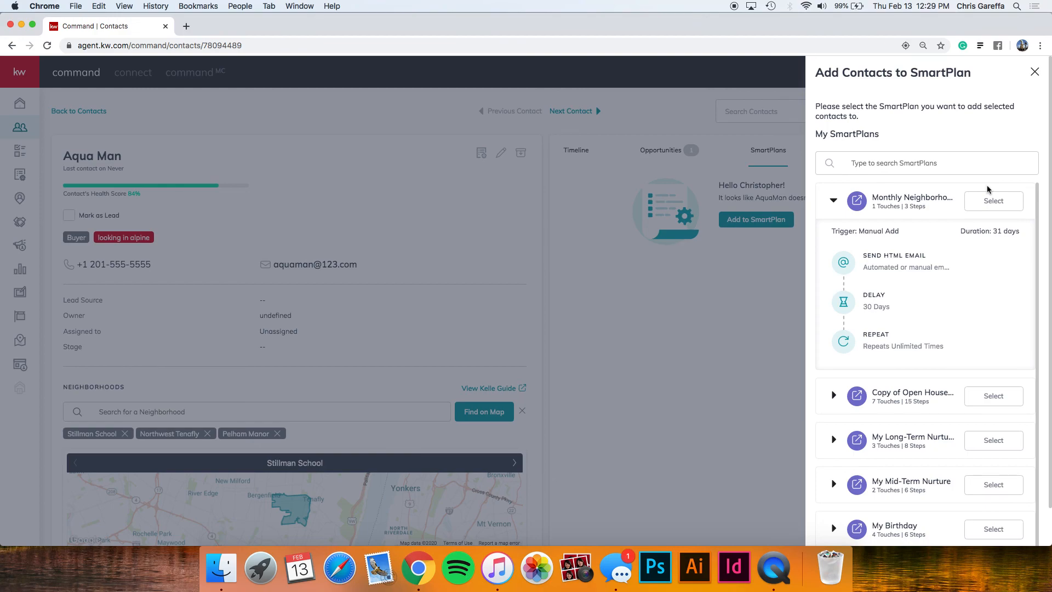
left_click(1033, 75)
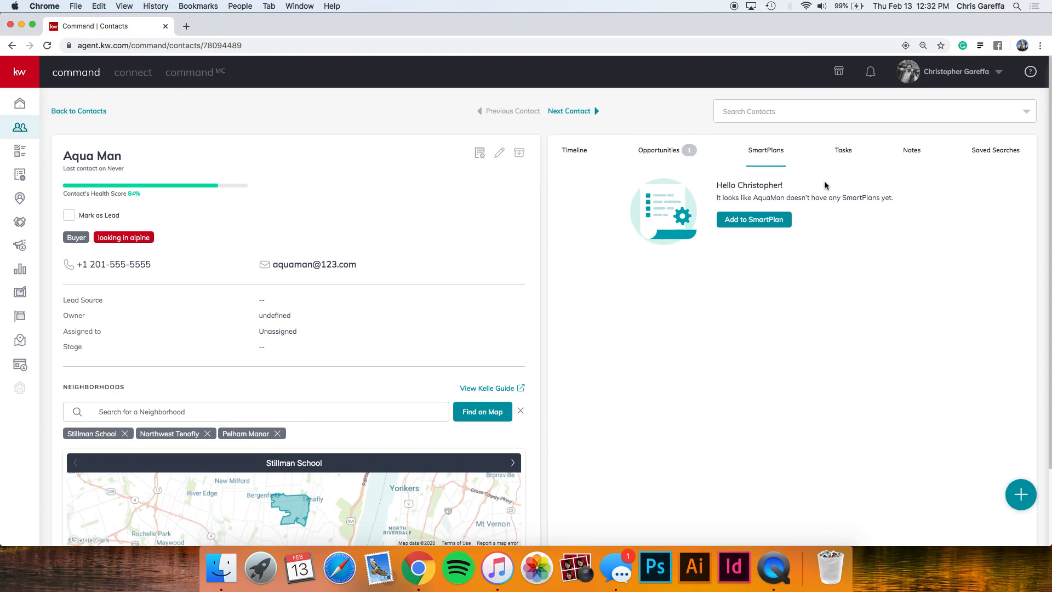
Go to Aqua Man's Tasks tab and start a new task with Add Task.
left_click(844, 147)
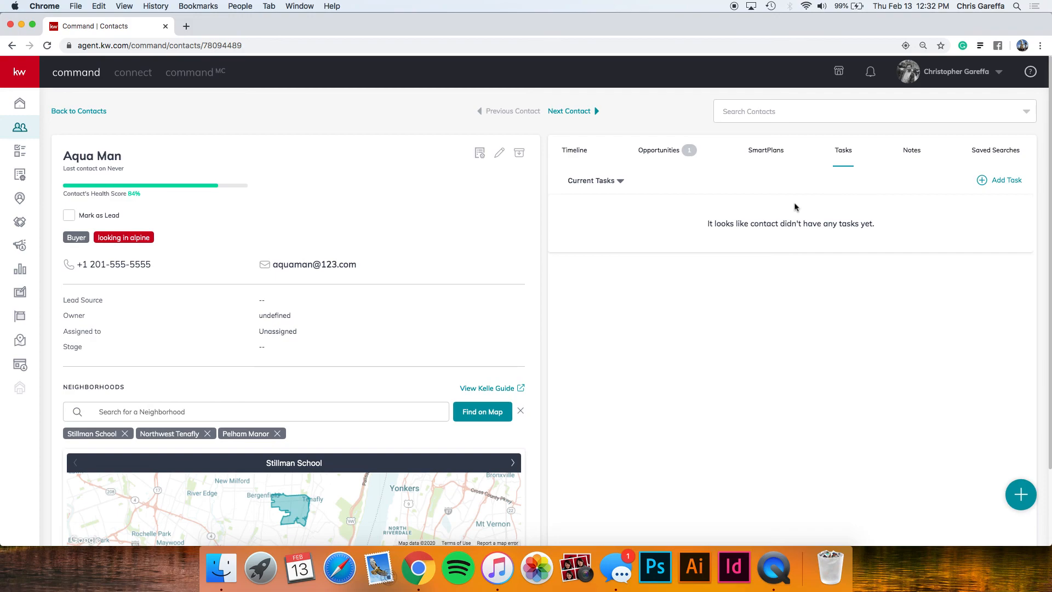
left_click(998, 180)
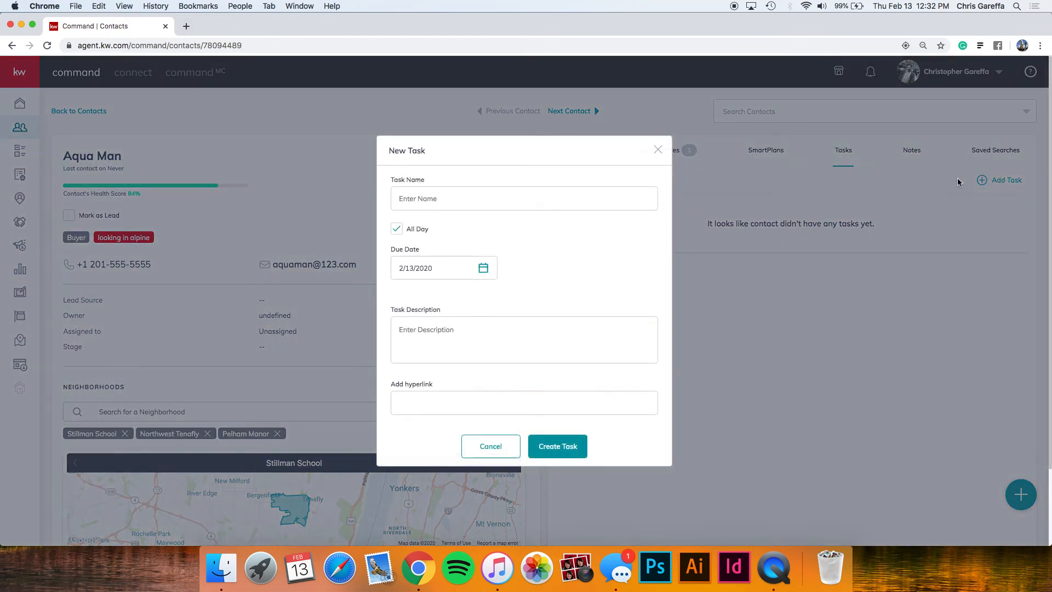
Name the task 'call to follow up', due February 14 at 09, with All Day turned off.
left_click(575, 200)
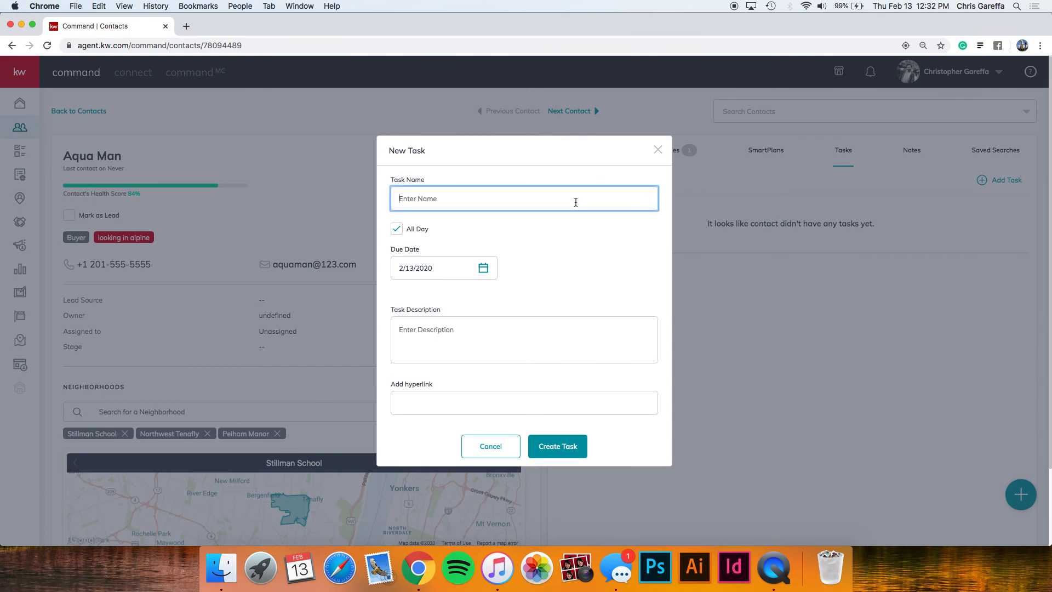
type("call to follow up")
left_click(483, 268)
left_click(510, 371)
left_click(516, 245)
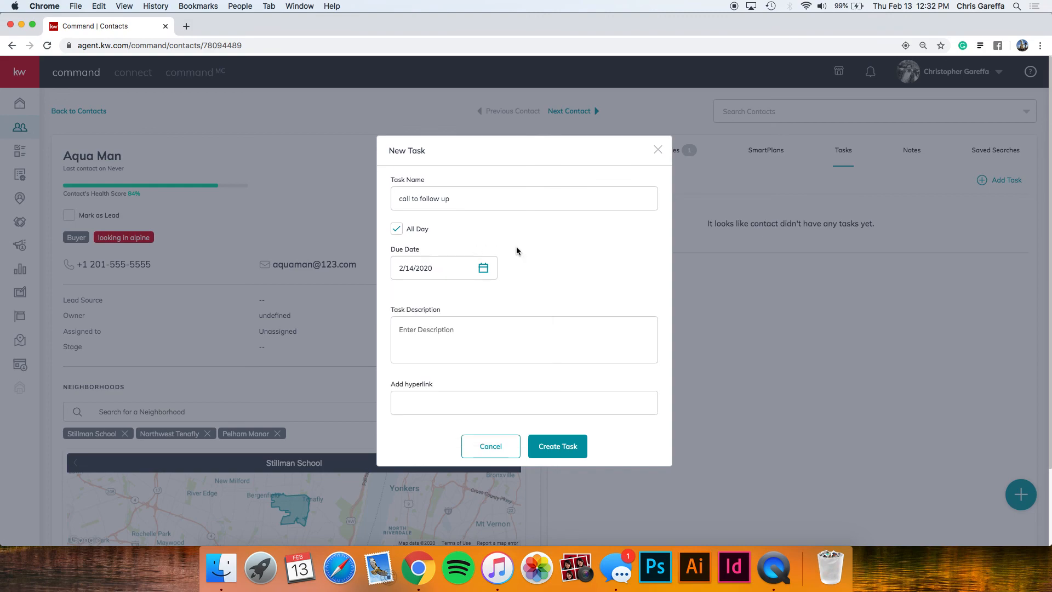
left_click(397, 229)
left_click(517, 273)
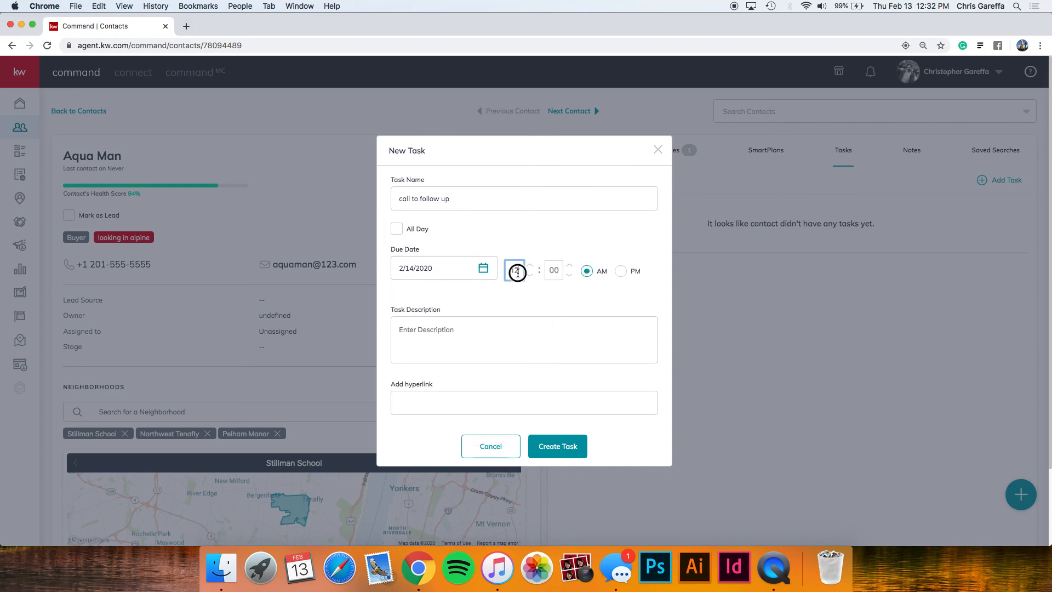
type("09")
left_click(587, 242)
Add a description about following up on last weekend's open house, save the task, and view Notes.
left_click(491, 323)
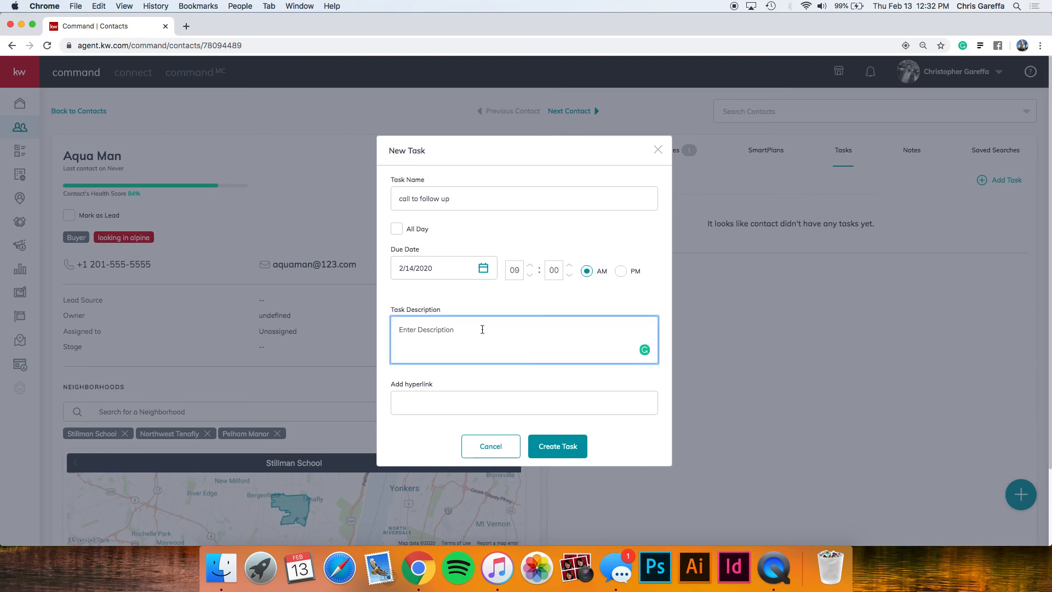
type("call to fol")
type("o")
type("low up about an")
key("BackSpace")
type("the open house last weekend!")
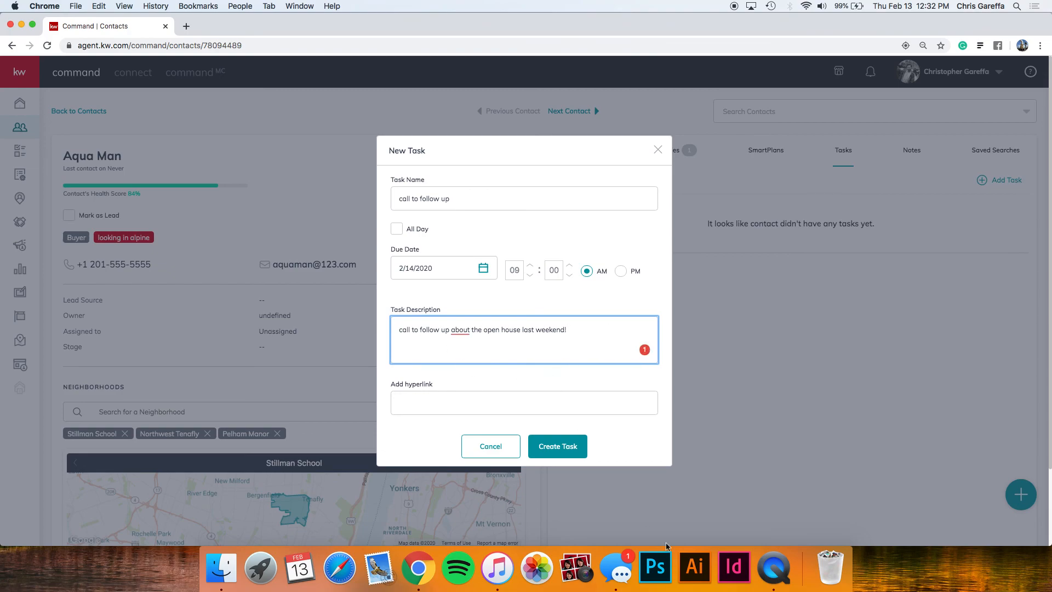
left_click(575, 450)
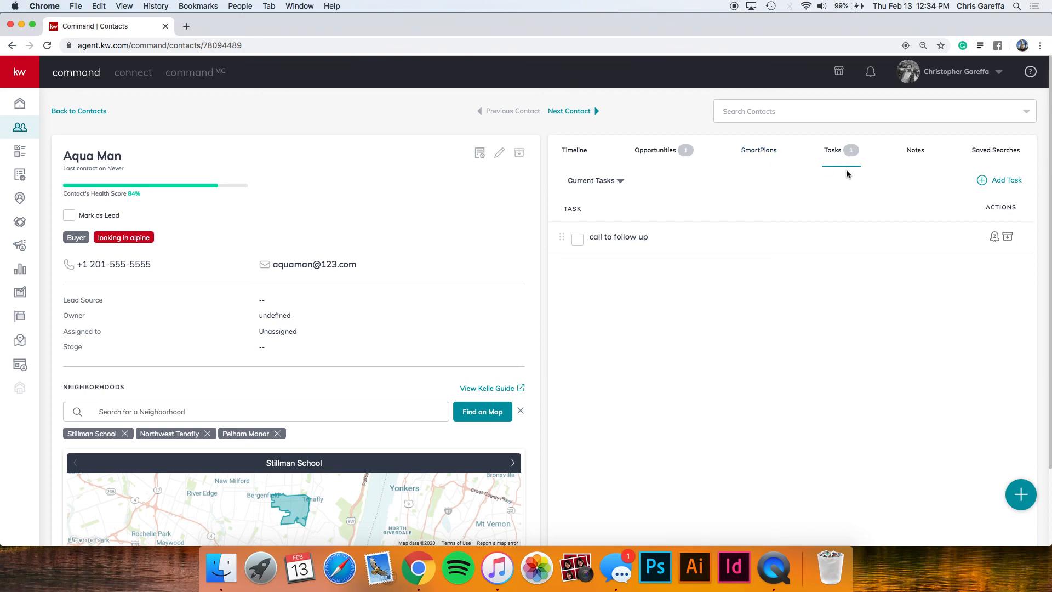
left_click(915, 152)
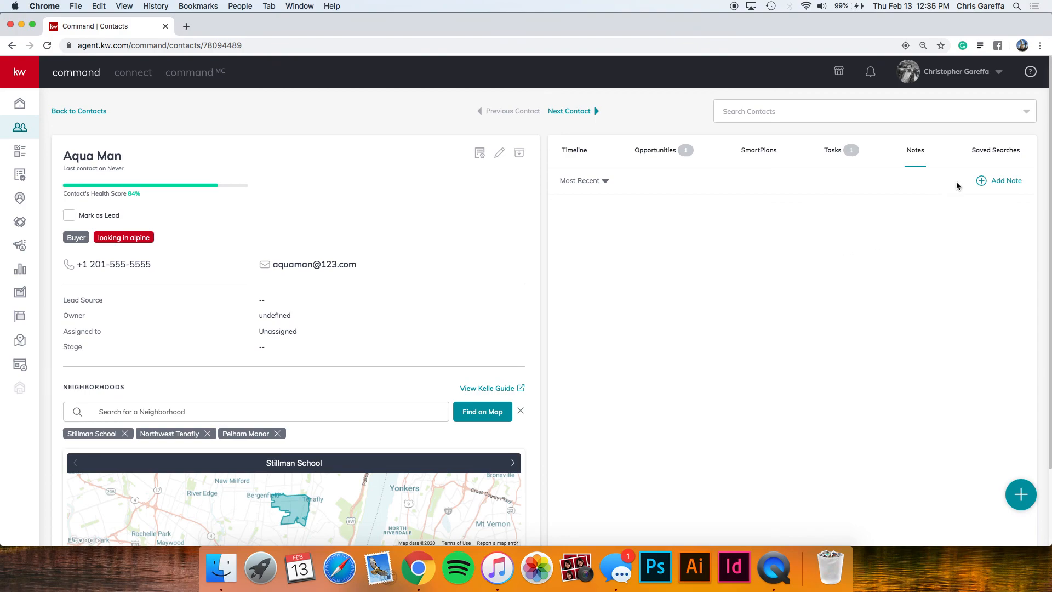
Open the contact's Saved Searches tab, which shows no saved searches yet.
left_click(995, 151)
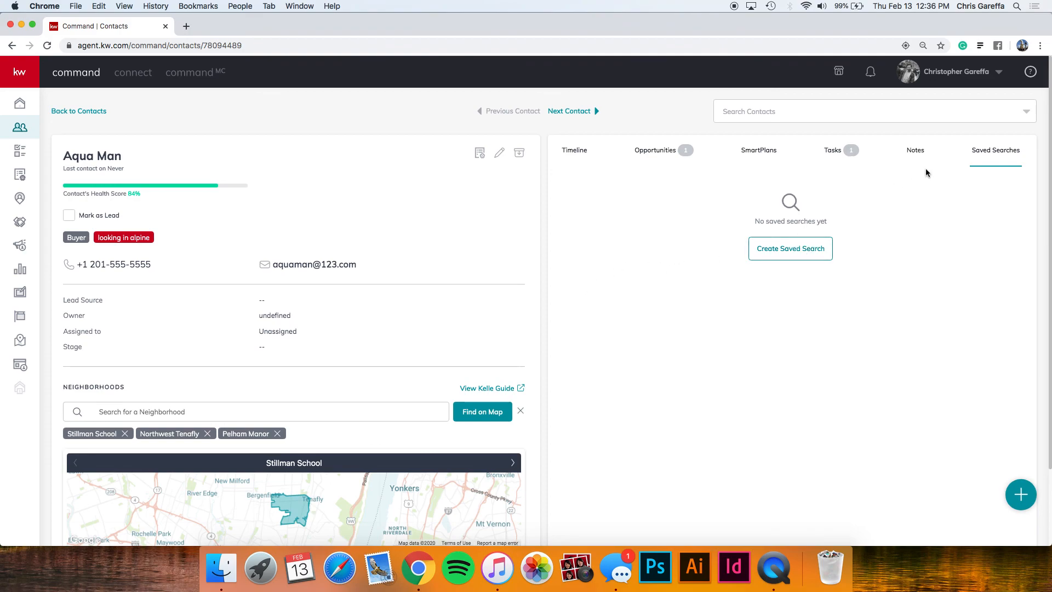
Create a new saved search titled 'looking in alpine' and begin choosing neighborhoods.
left_click(791, 247)
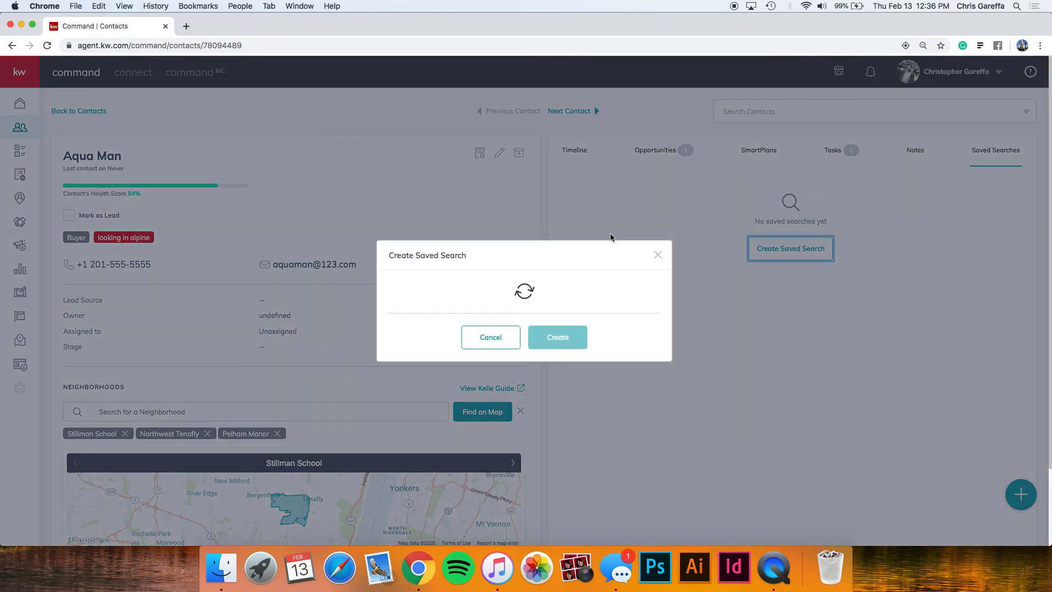
left_click(509, 143)
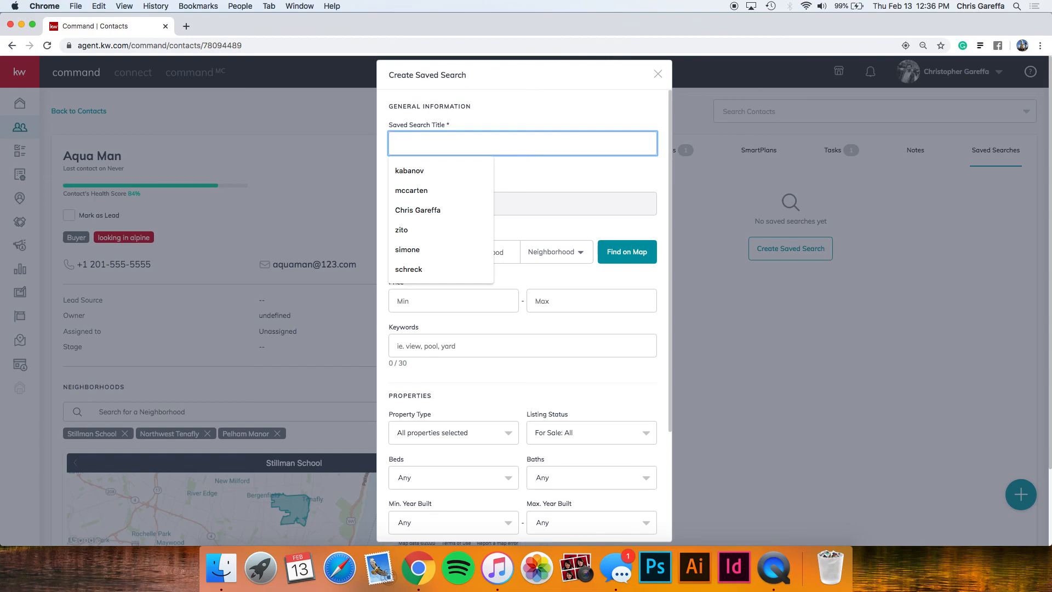
type("looking al")
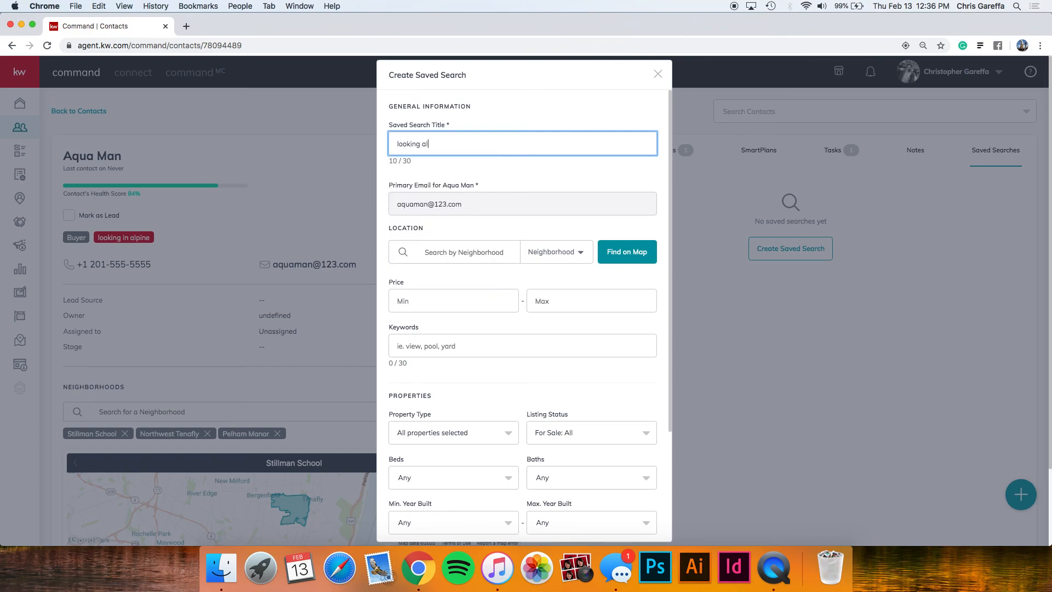
key("BackSpace")
key("BackSpace")
type("in alpine")
left_click(483, 170)
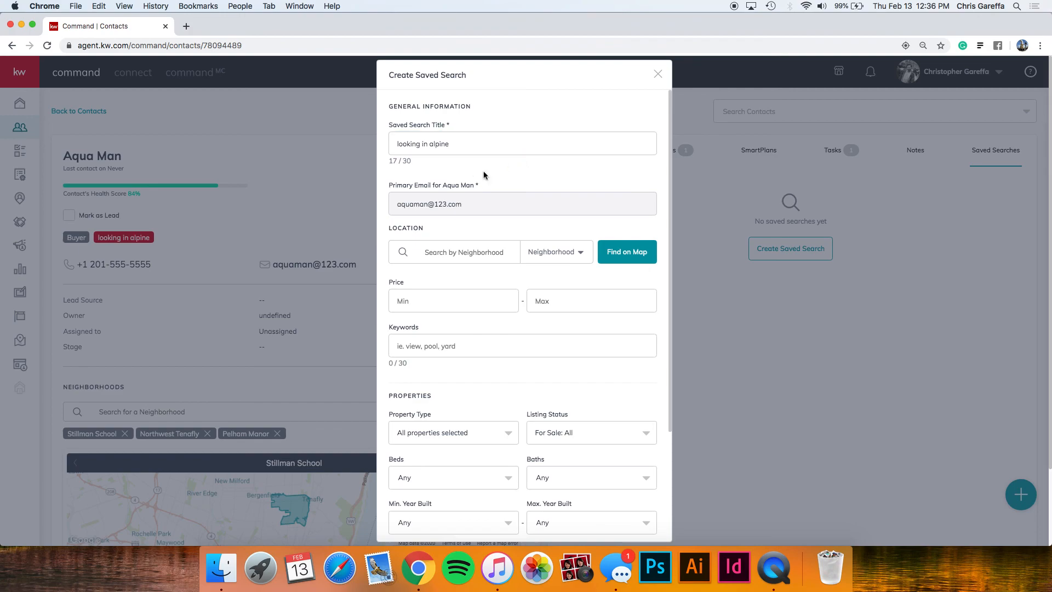
mouse_move(438, 200)
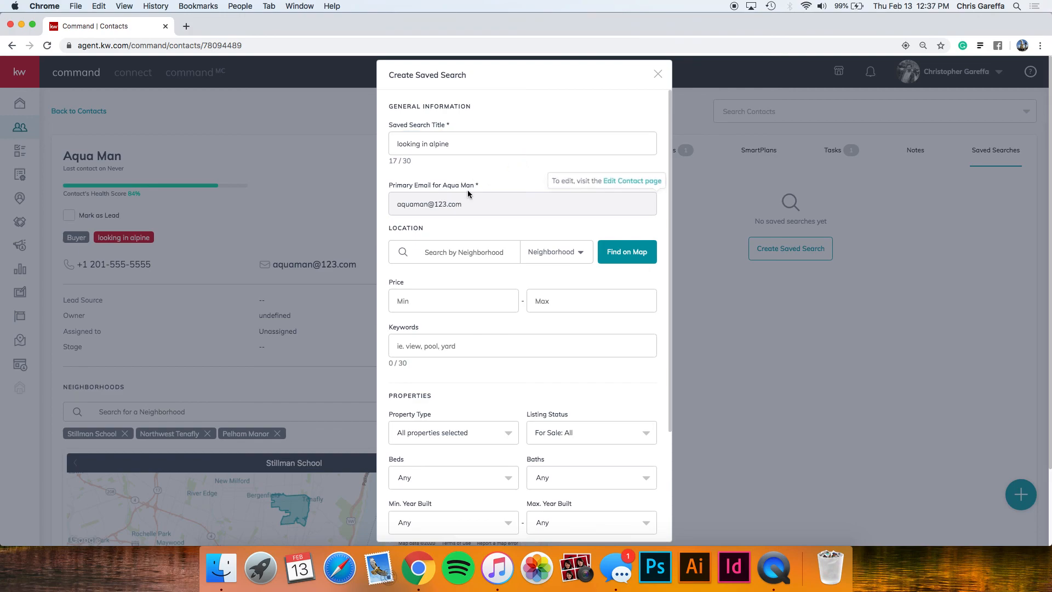
left_click(460, 251)
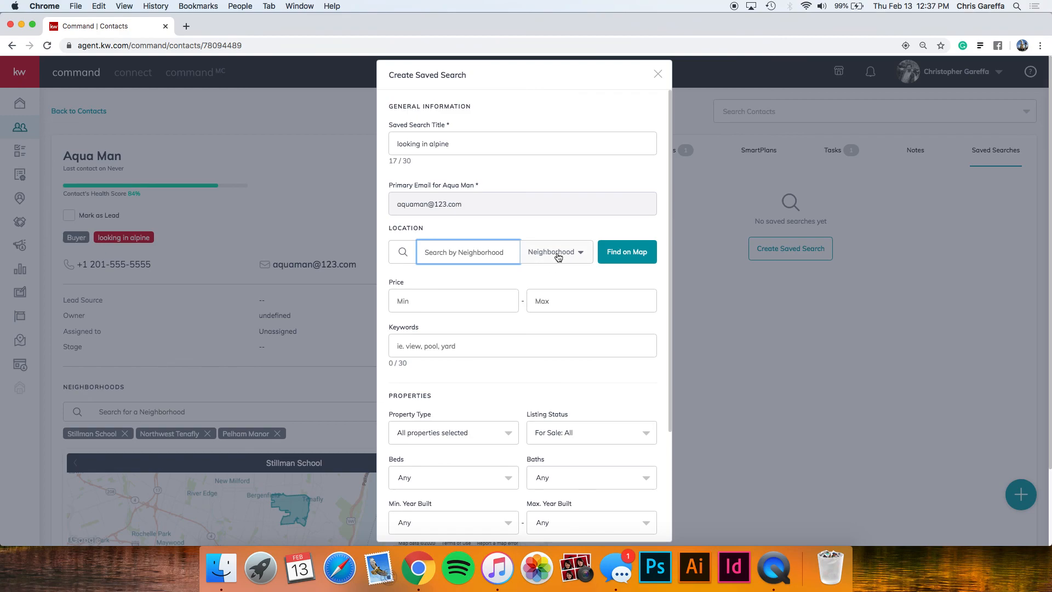
Pick Alpine, NJ and East Hill, NJ on the map as the search locations.
left_click(624, 256)
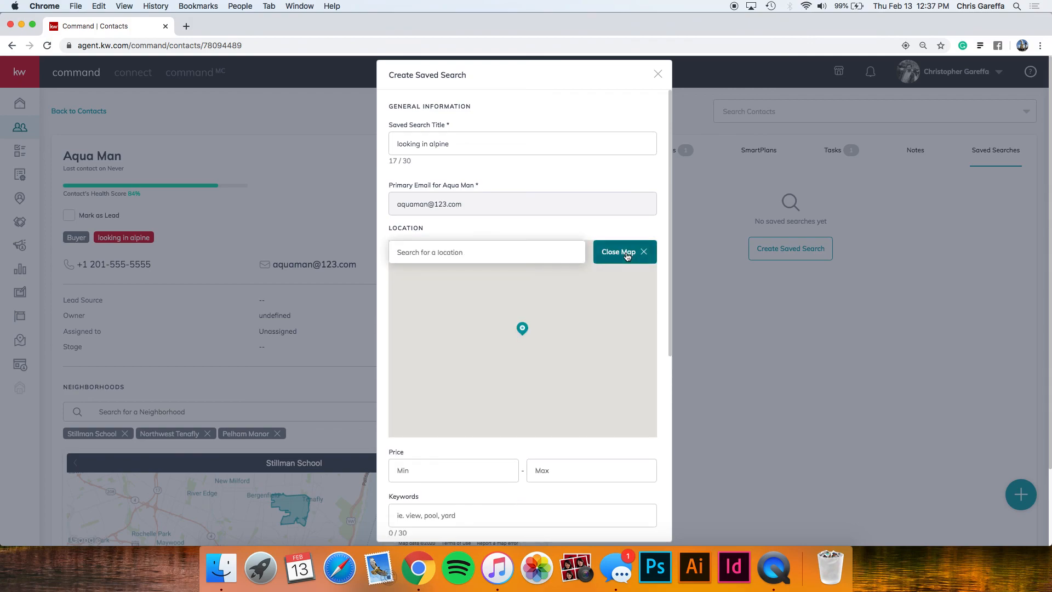
left_click(643, 402)
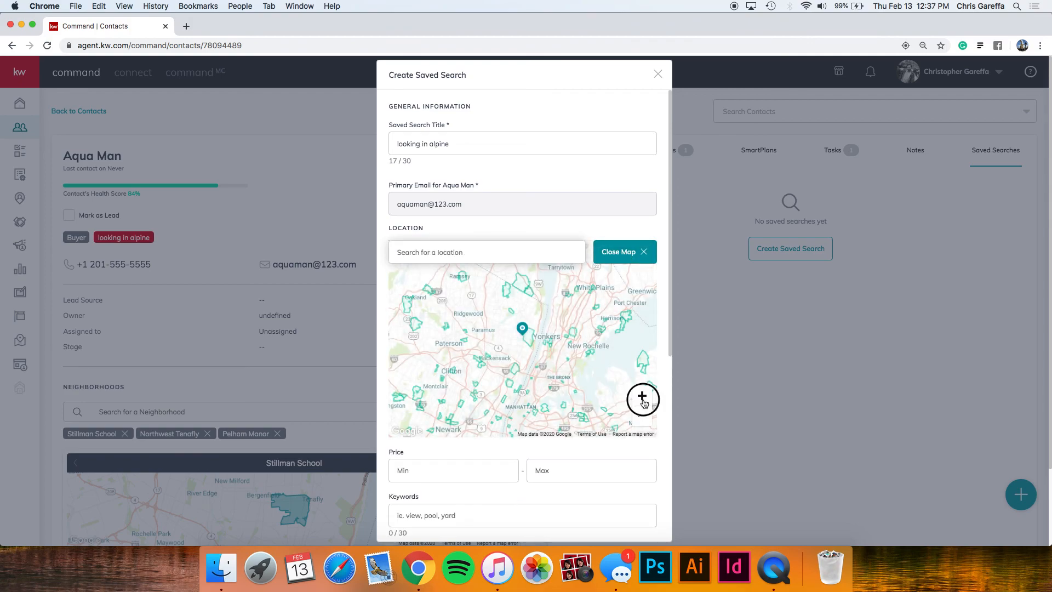
left_click(642, 398)
left_click_drag(552, 295, 537, 341)
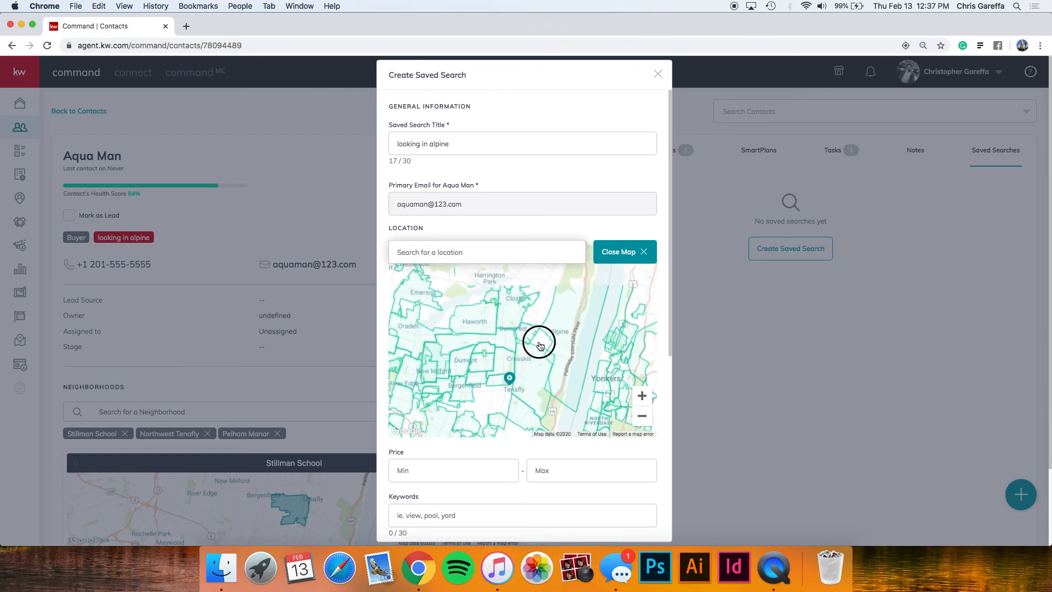
left_click(570, 326)
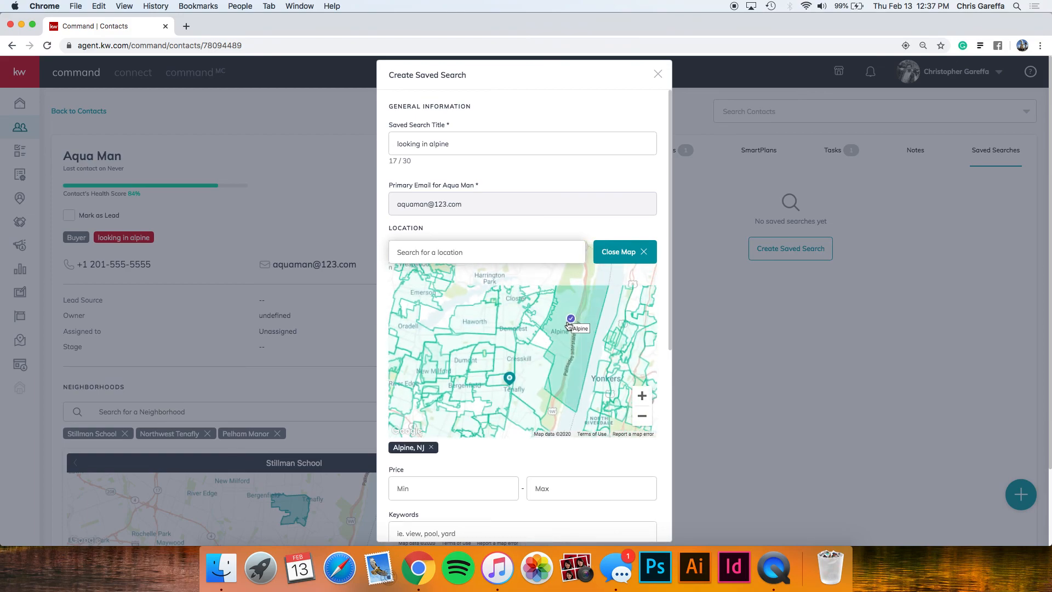
left_click(542, 313)
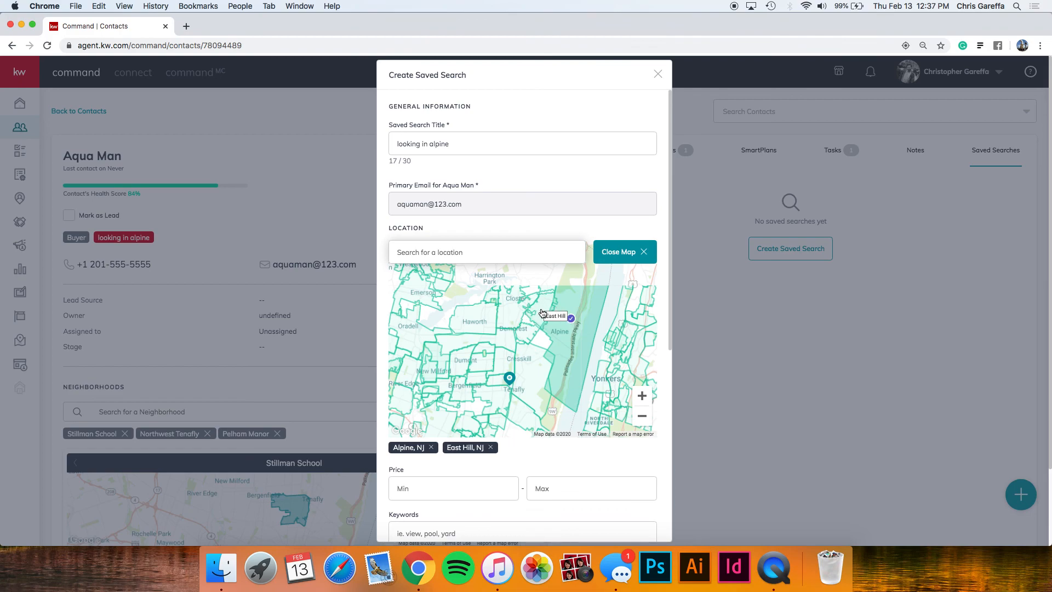
left_click(645, 254)
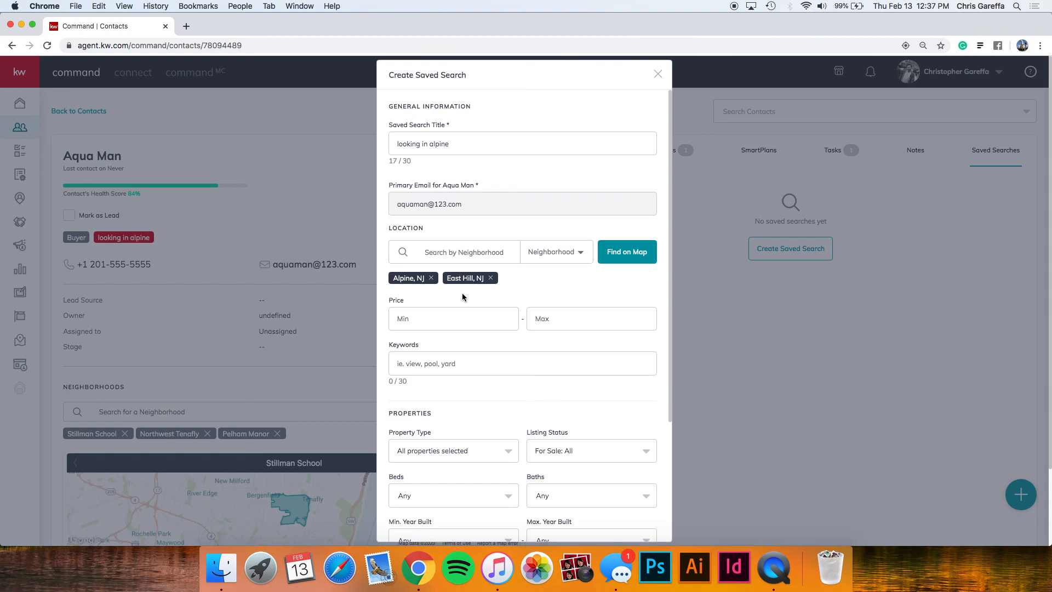
Enter an initial price range of 350000 to 500000.
left_click(449, 316)
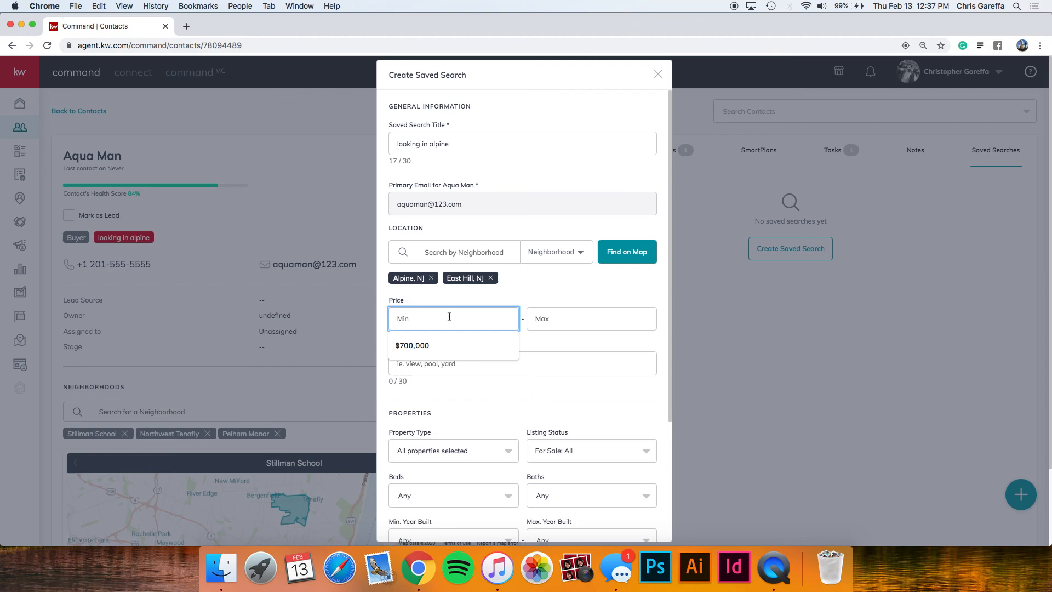
type("350000")
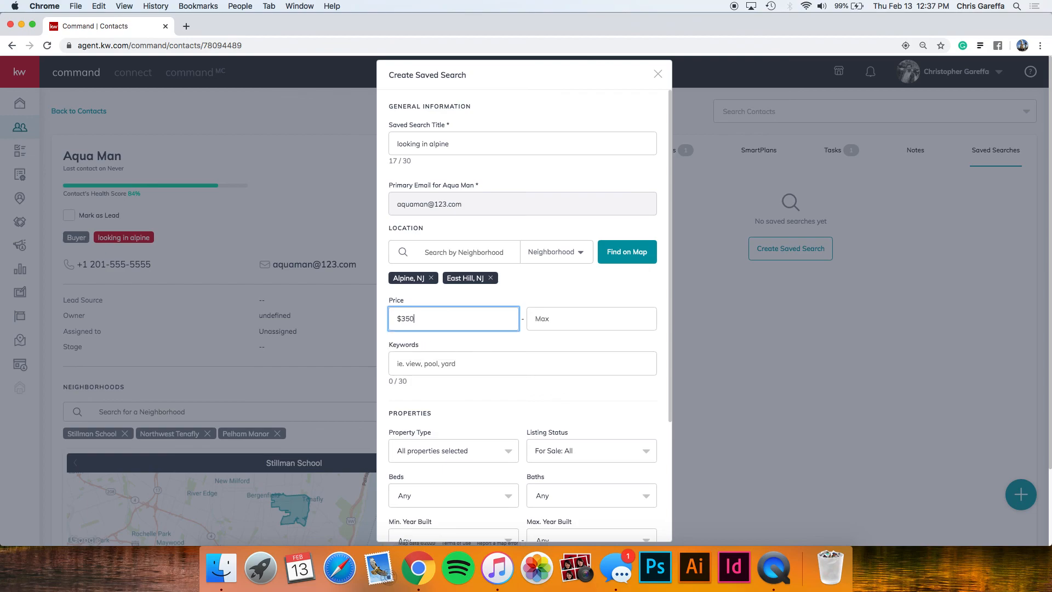
key("Tab")
type("500000")
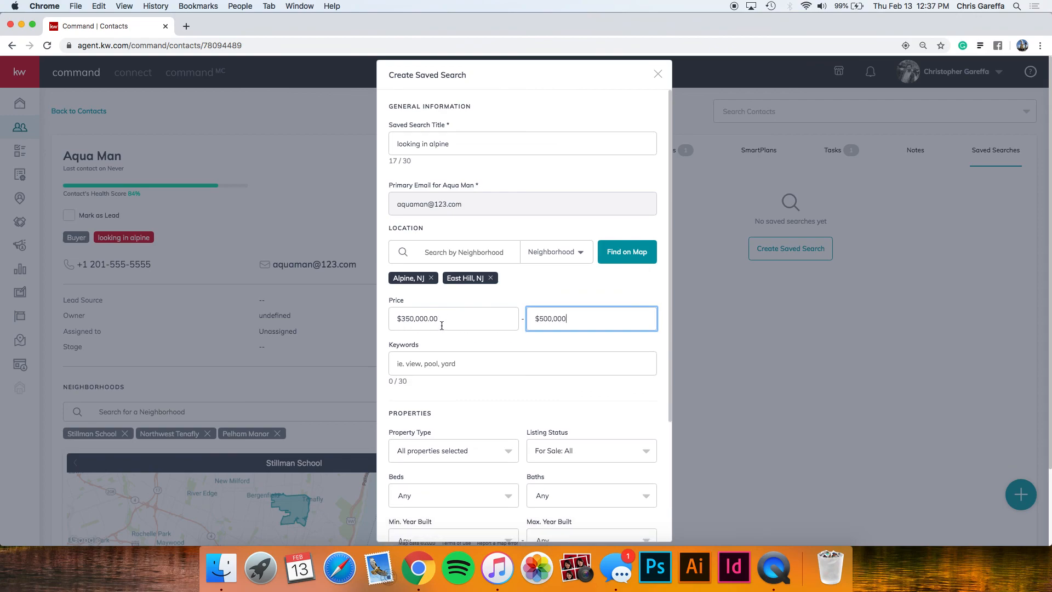
left_click(430, 372)
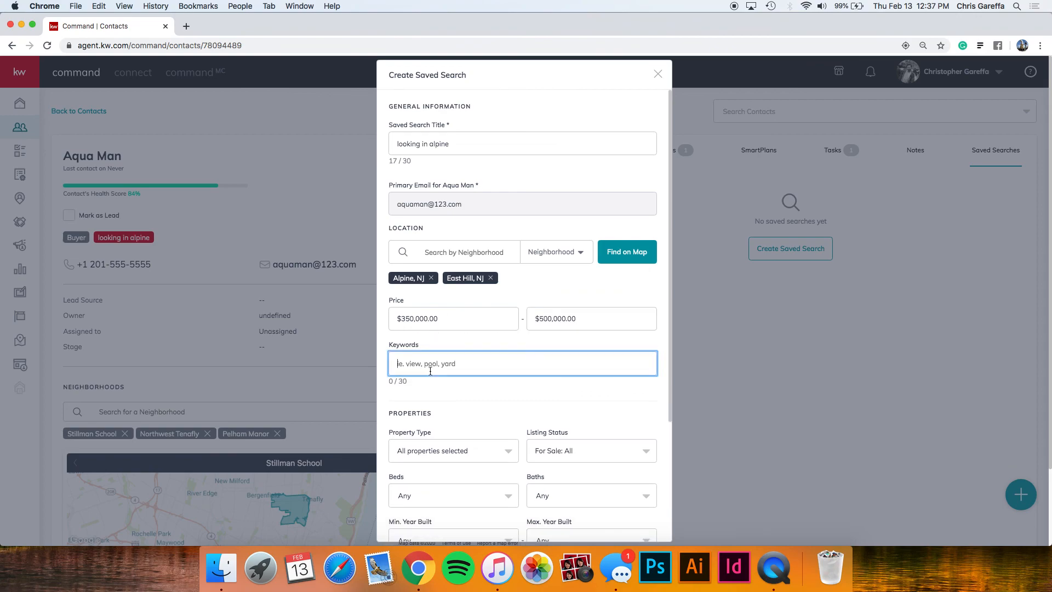
Correct the price range to a $700,000 minimum and $1,000,000 maximum.
left_click(545, 317)
key("BackSpace")
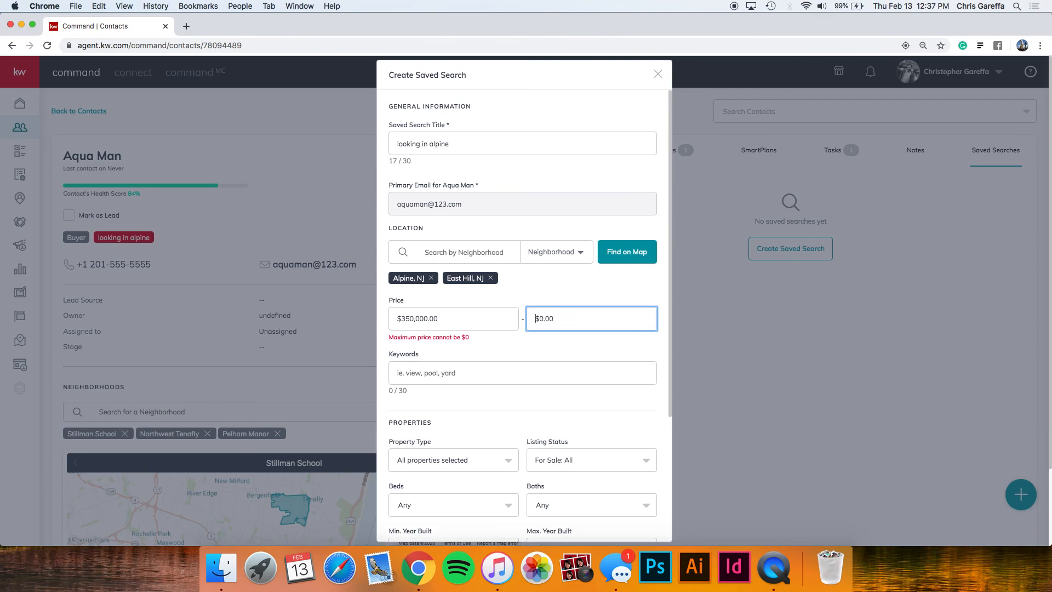
type("1")
type("0")
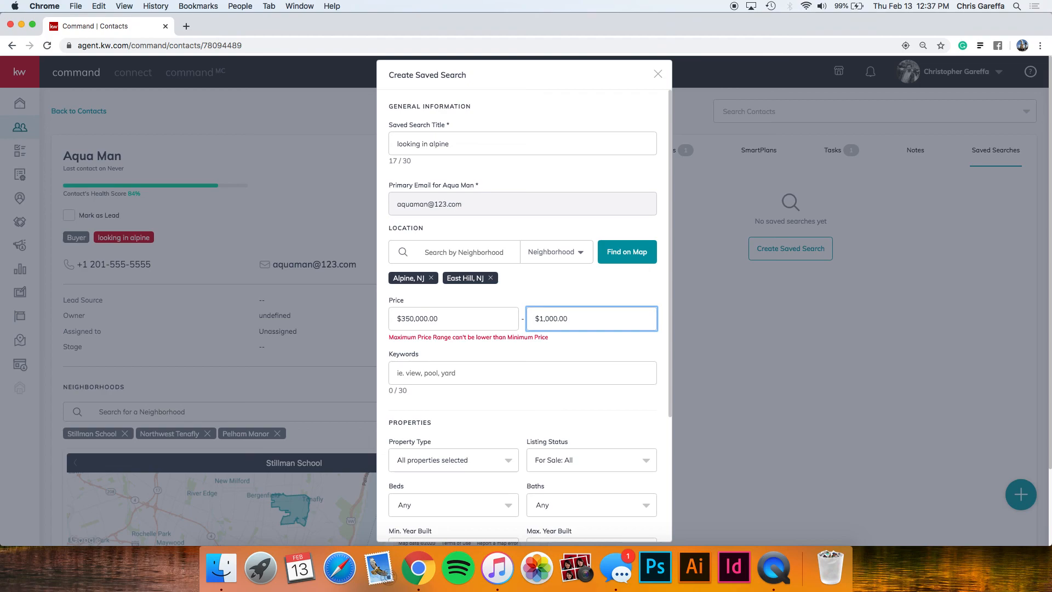
type(",00")
left_click_drag(581, 322, 519, 327)
type("1000000")
left_click(505, 343)
mouse_move(468, 311)
left_mouse_down()
mouse_move(433, 320)
mouse_move(449, 316)
left_mouse_up()
type("700000")
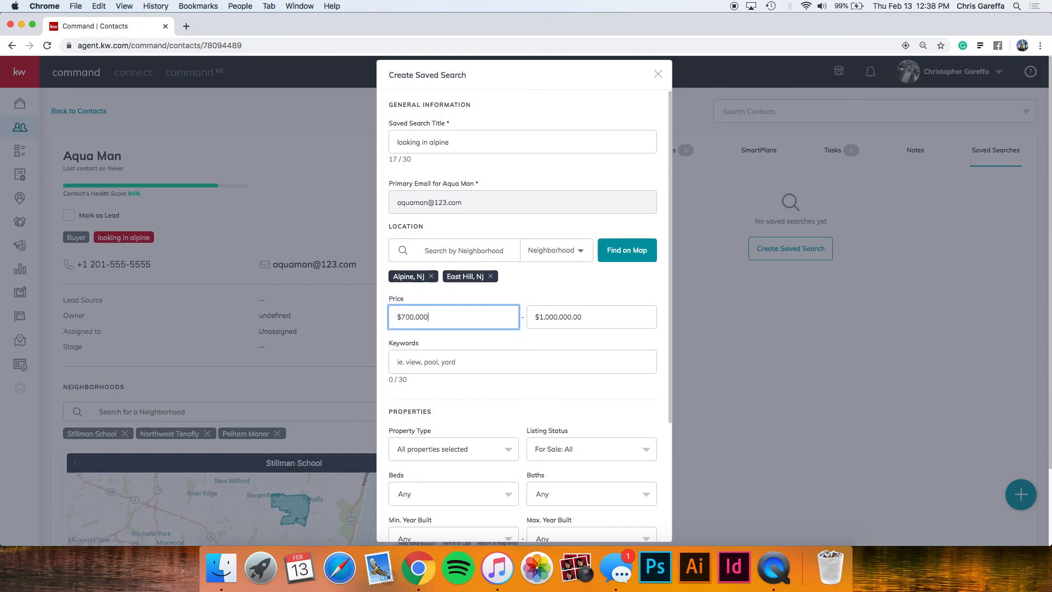
left_click(558, 286)
scroll(455, 340, "down", 1)
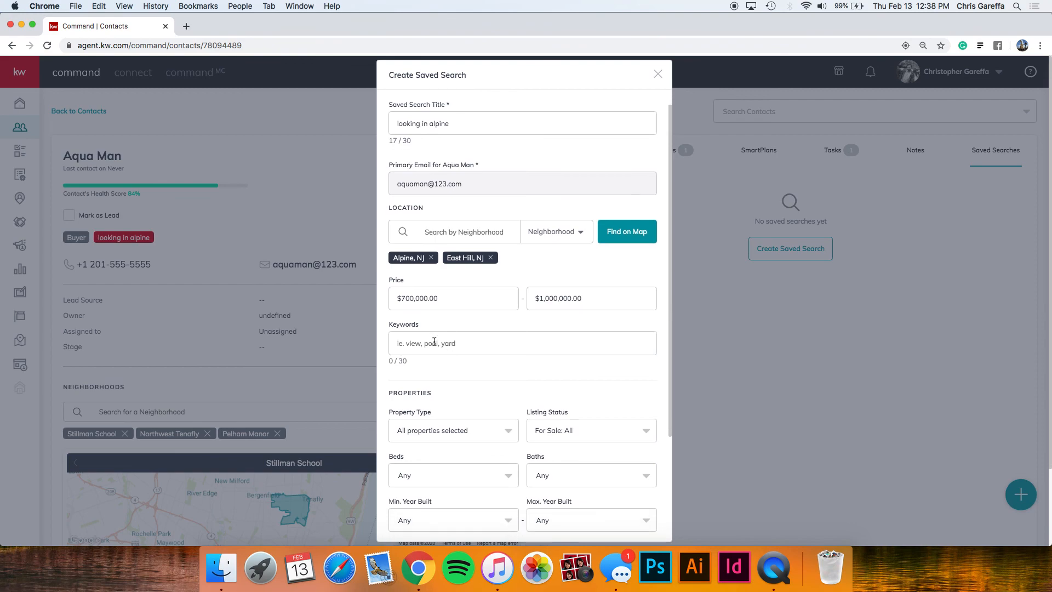
Add 'pool' as a keyword chip on the saved search.
left_click(437, 344)
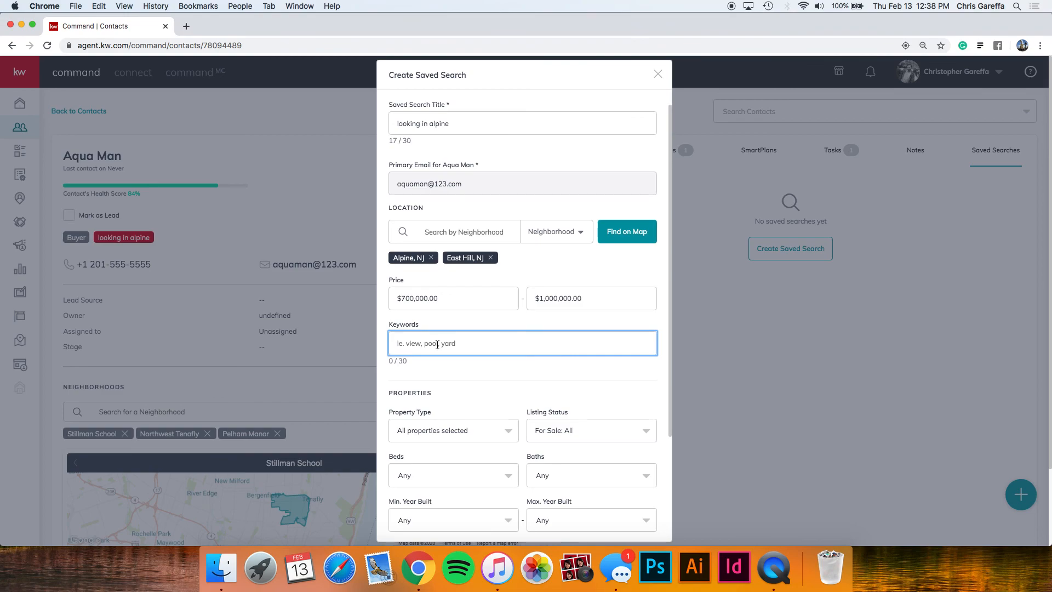
type("pool")
key("Return")
scroll(480, 336, "down", 4)
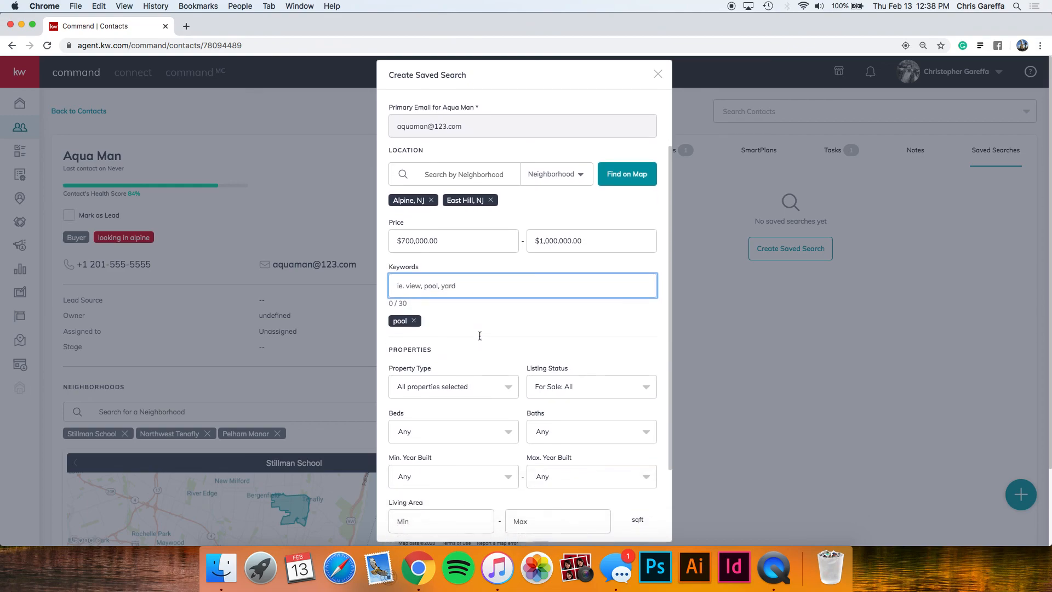
left_click(472, 342)
scroll(474, 396, "down", 3)
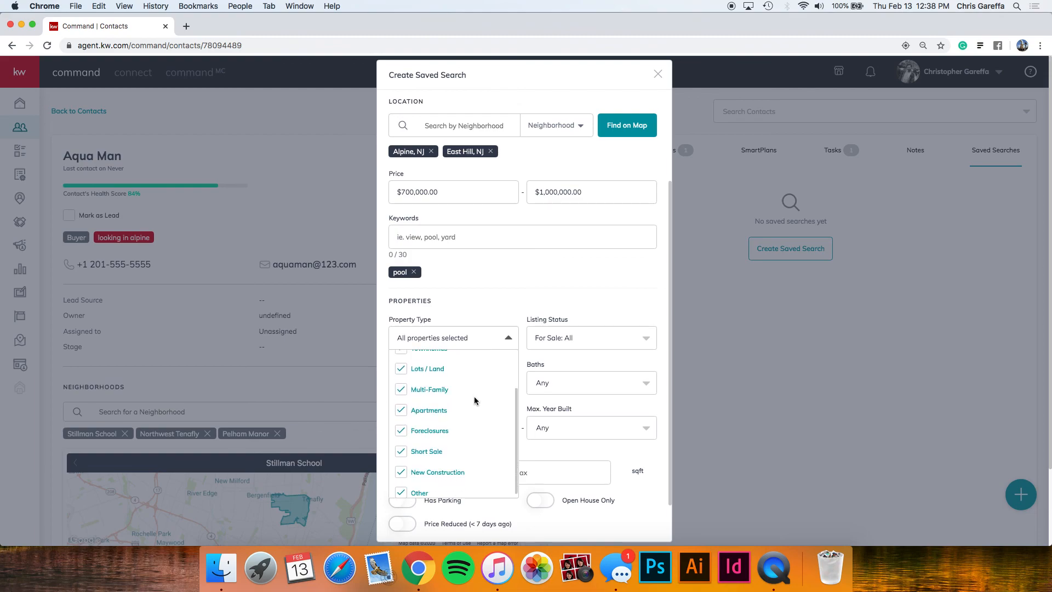
scroll(474, 396, "up", 3)
scroll(475, 400, "down", 1)
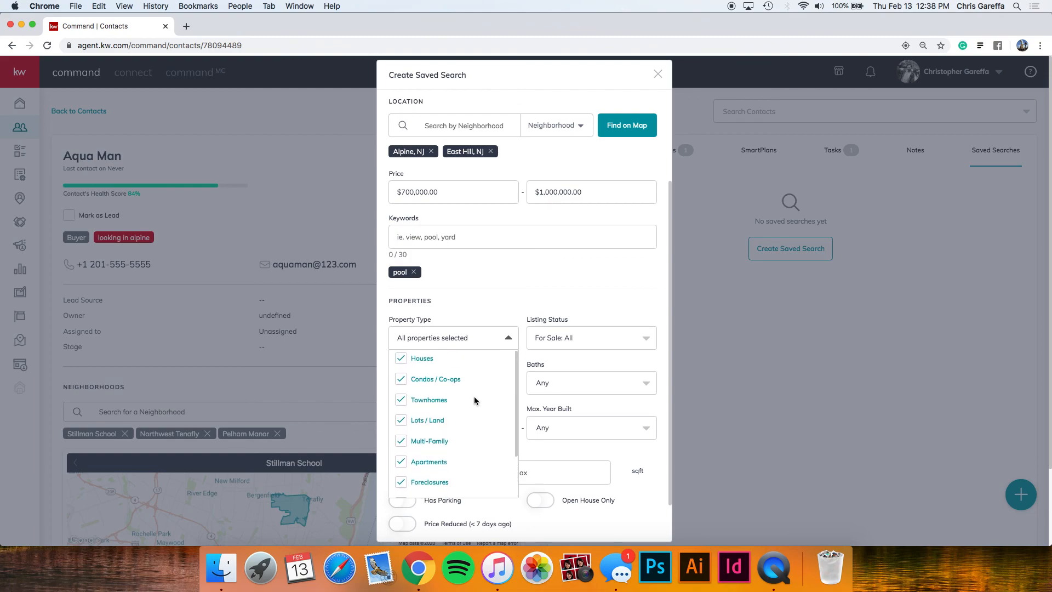
left_click(500, 343)
left_click(553, 337)
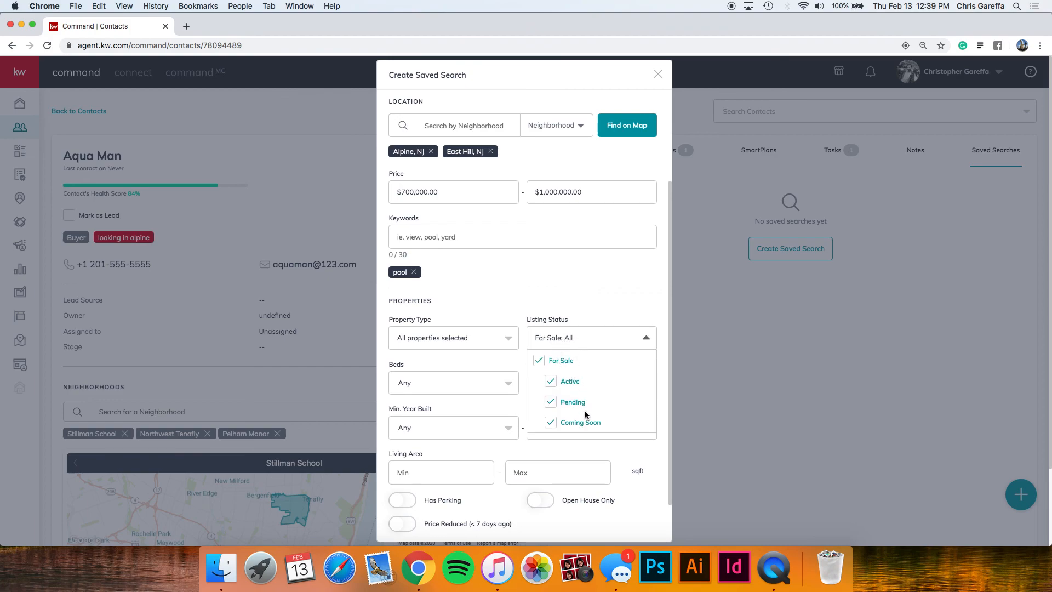
left_click(626, 344)
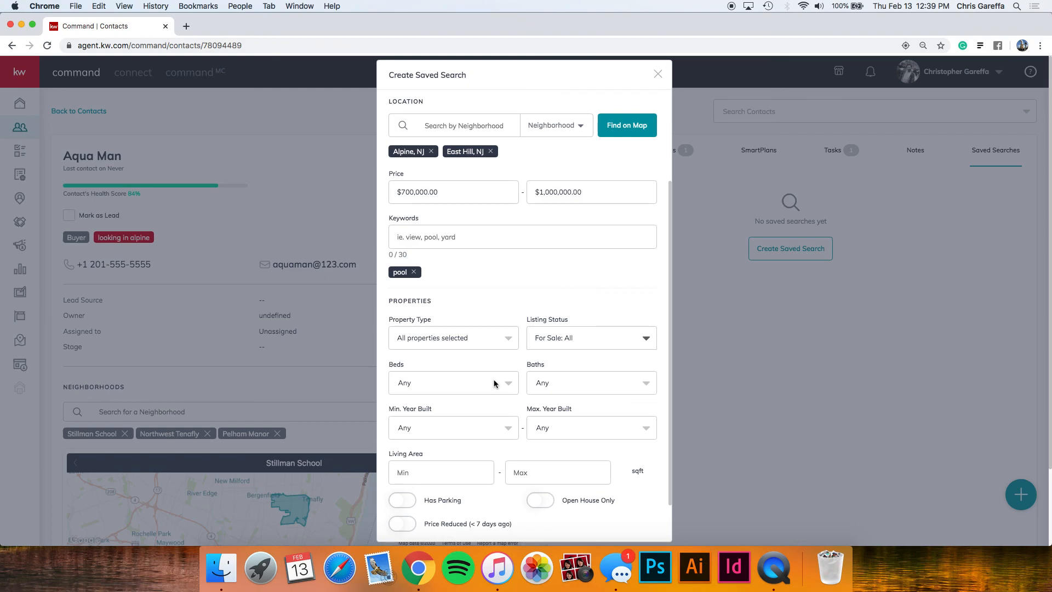
scroll(490, 359, "down", 3)
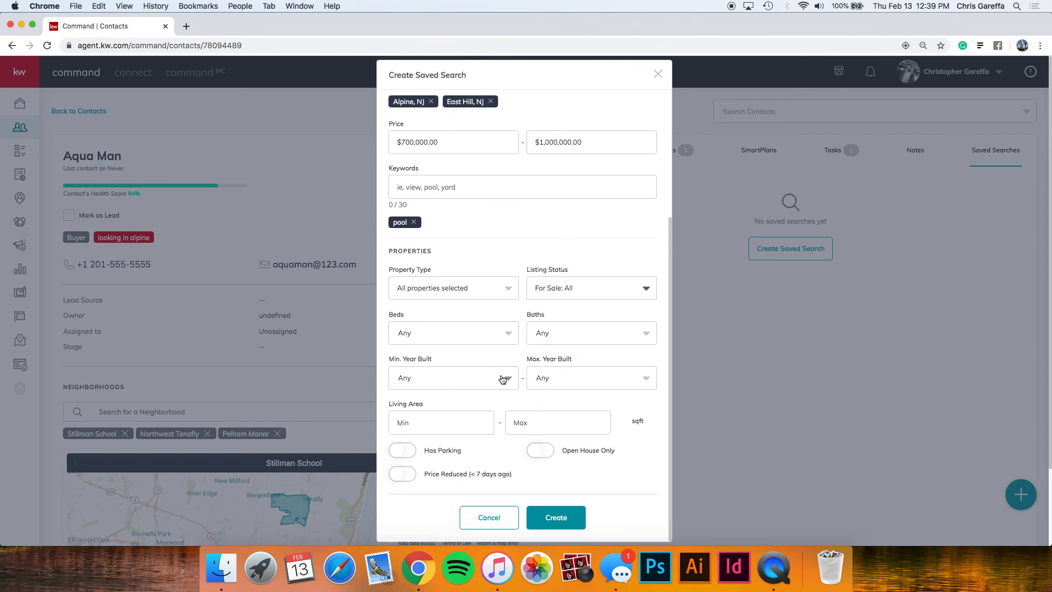
scroll(488, 419, "down", 1)
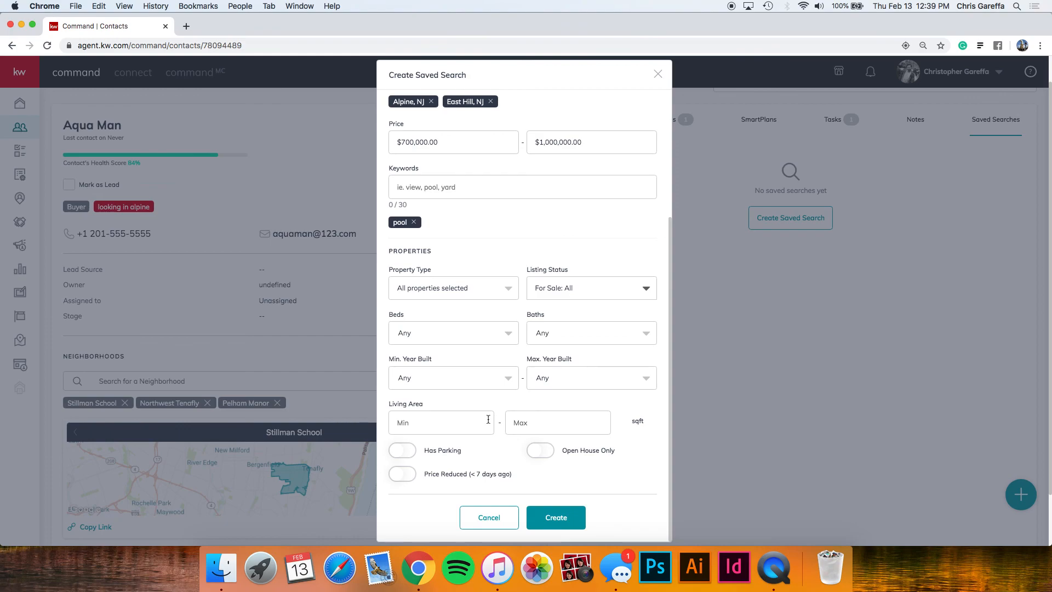
scroll(466, 441, "up", 4)
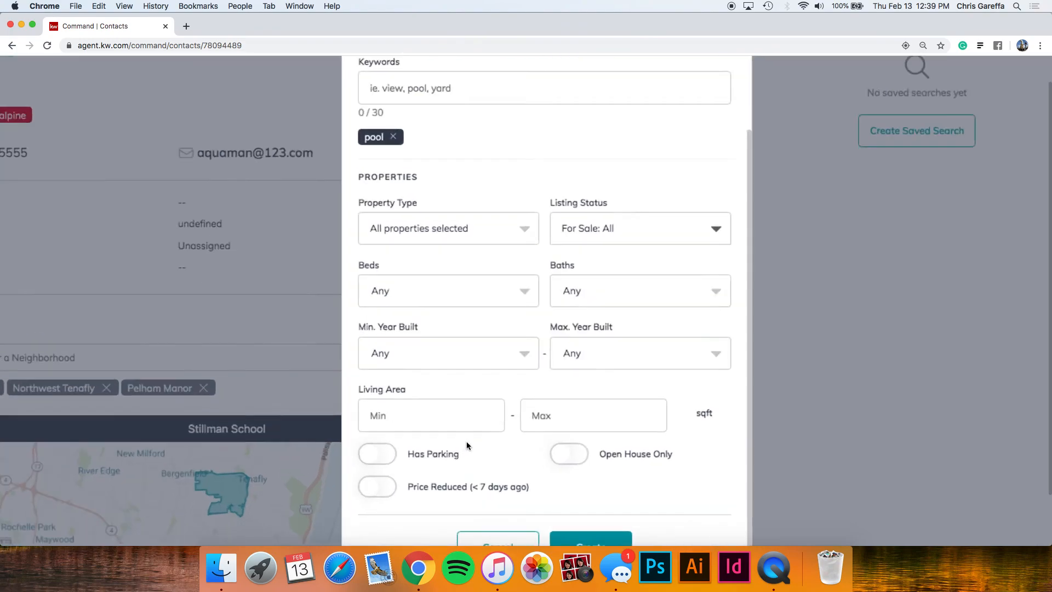
scroll(465, 442, "down", 1)
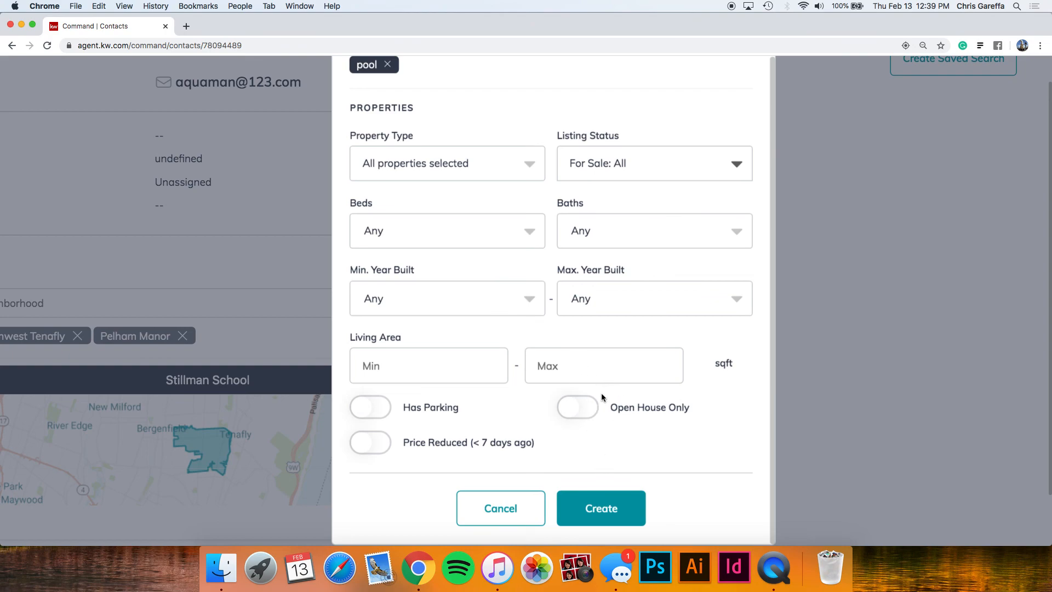
scroll(601, 397, "down", 5)
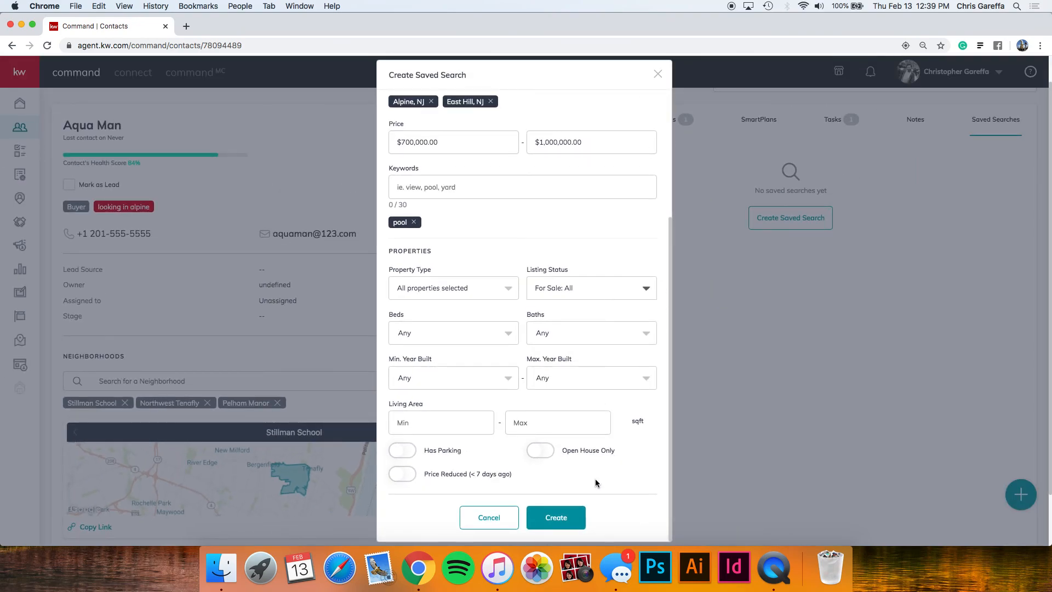
left_click(658, 78)
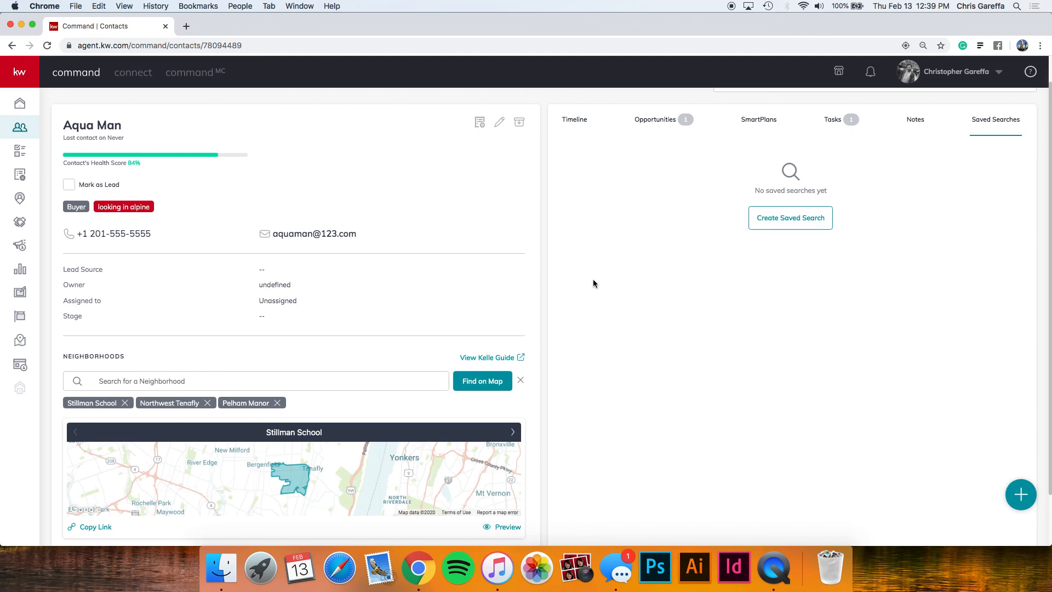
Switch to the contact's Timeline tab to view its activity.
left_click(581, 122)
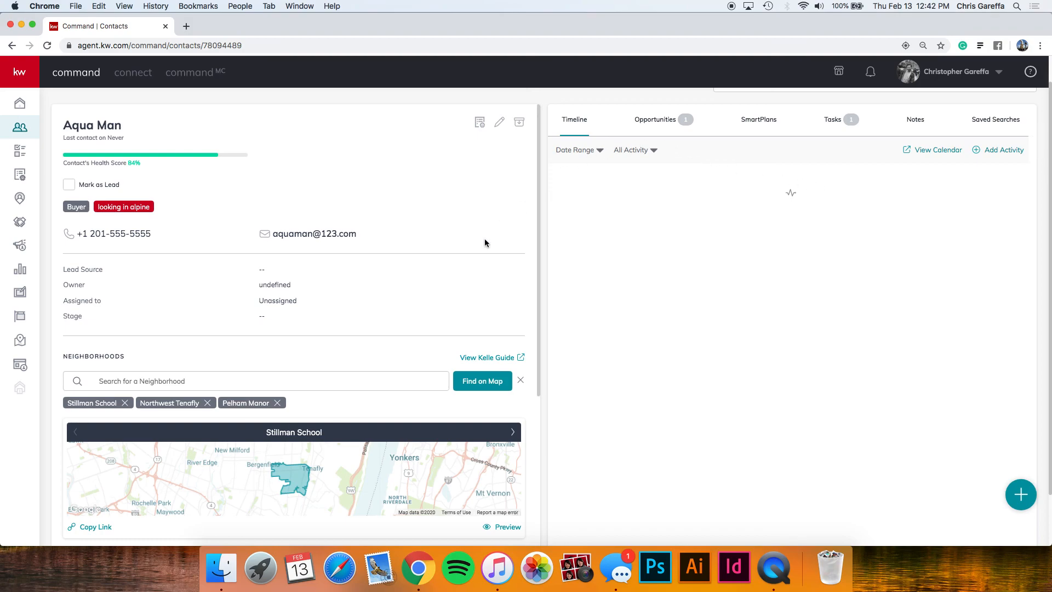
scroll(484, 239, "down", 1)
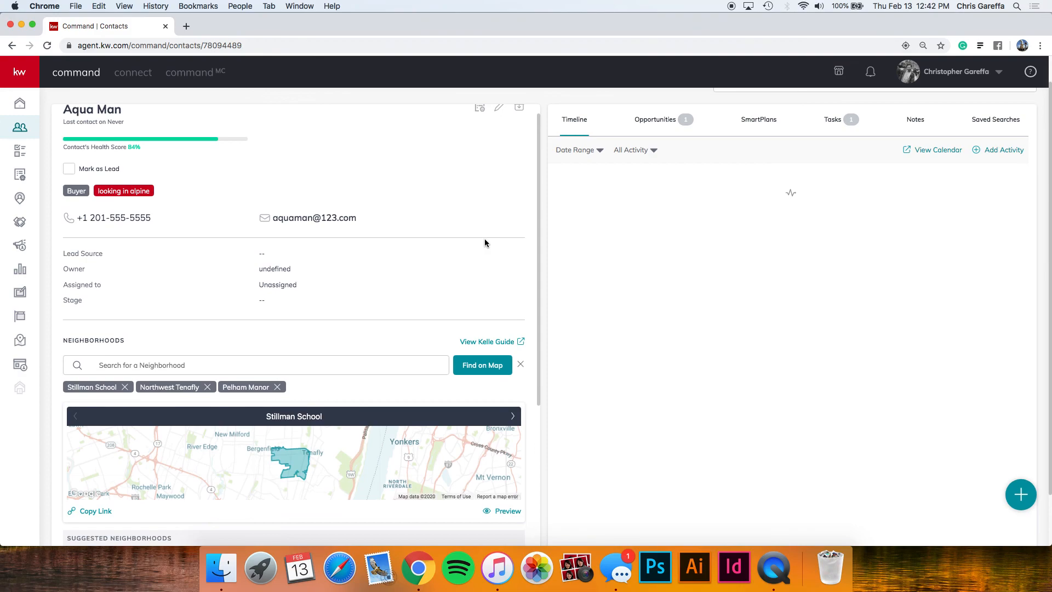
scroll(484, 239, "down", 5)
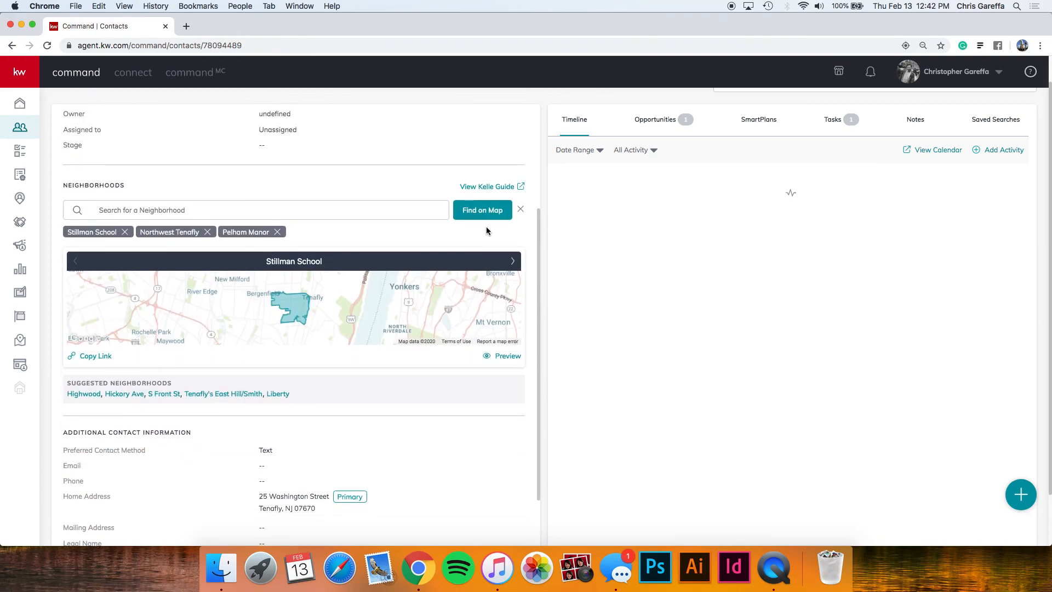
scroll(485, 226, "down", 3)
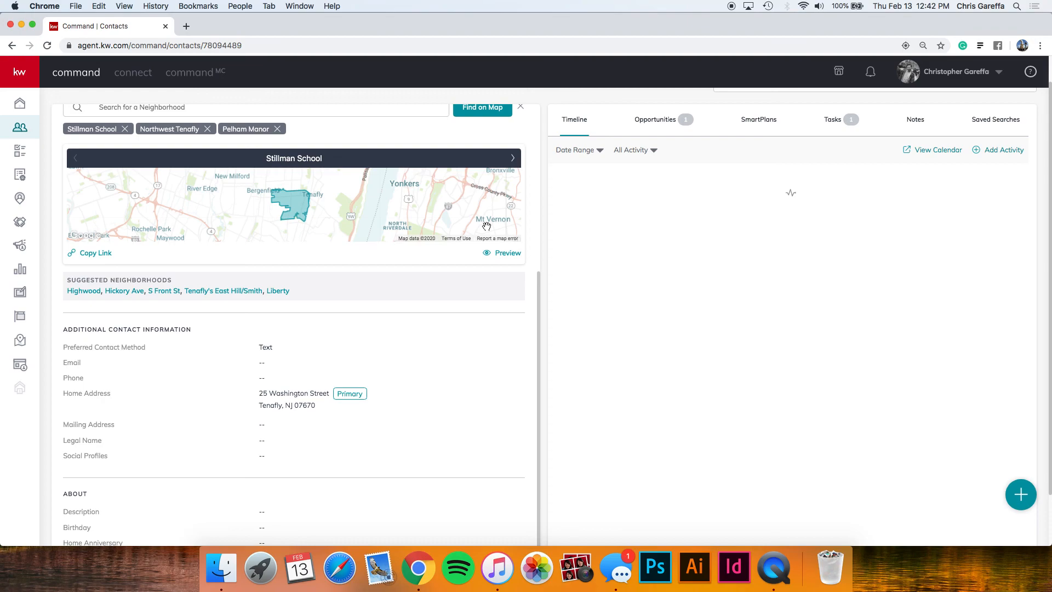
scroll(487, 227, "up", 8)
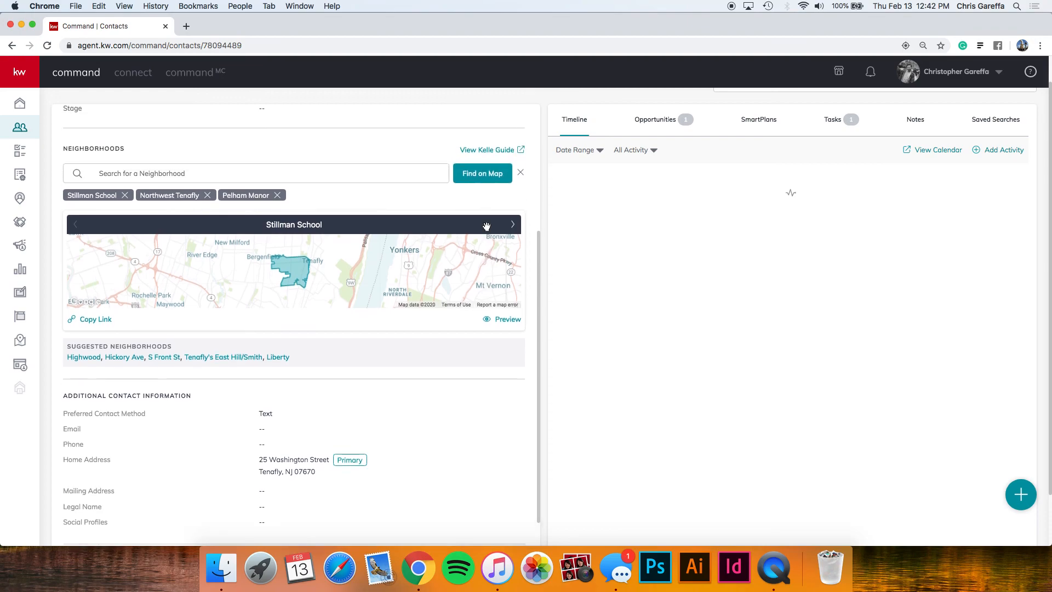
scroll(486, 230, "up", 2)
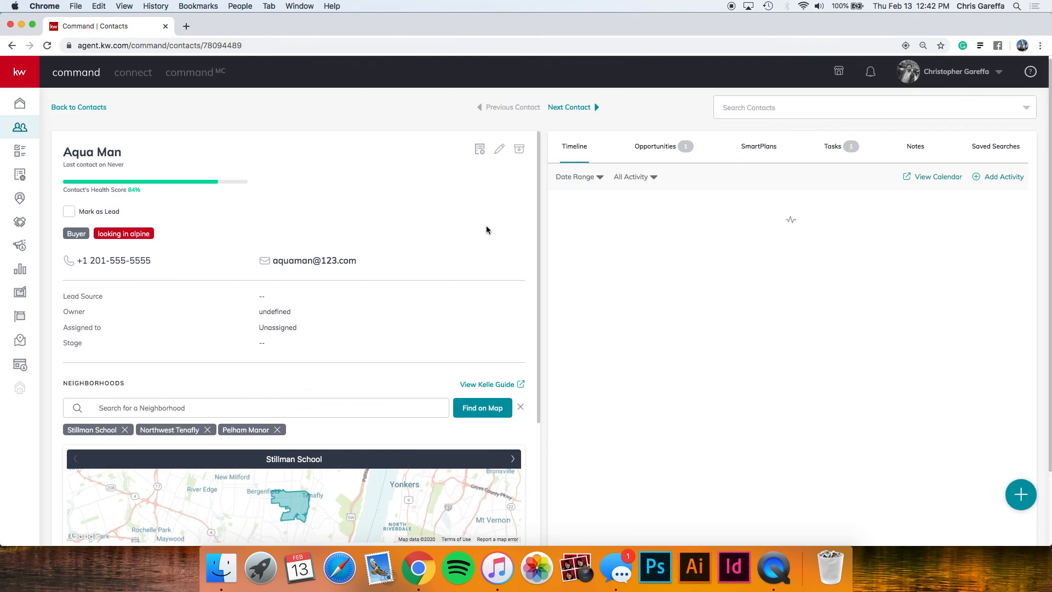